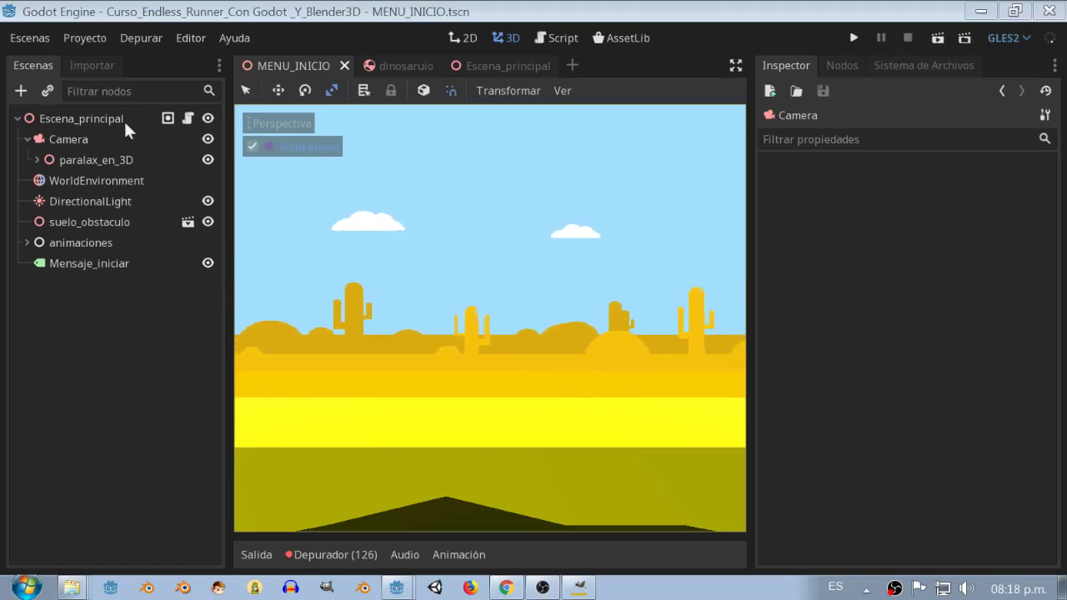
# Add a new click_touch action to the project's input map in Project Settings
pyautogui.click(74, 36)
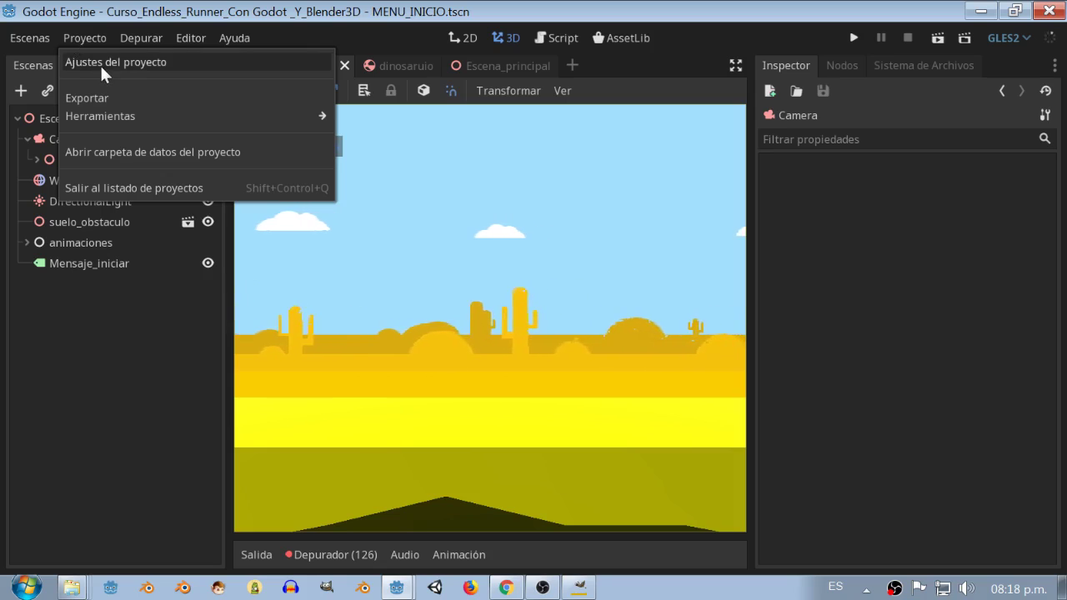
pyautogui.click(100, 63)
pyautogui.click(247, 96)
pyautogui.click(268, 117)
pyautogui.write('click_touch')
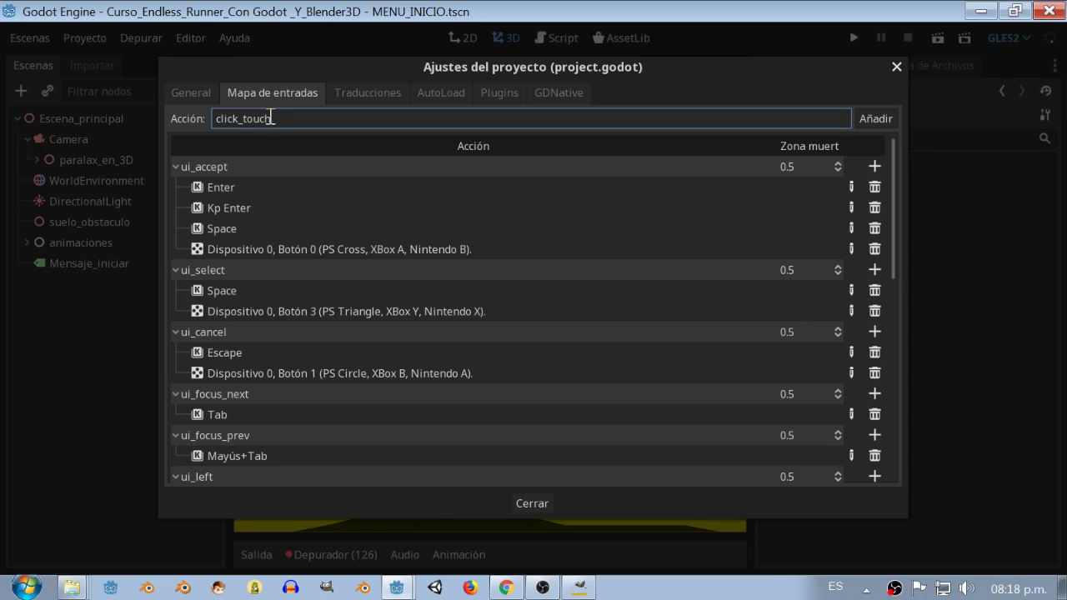
pyautogui.click(863, 116)
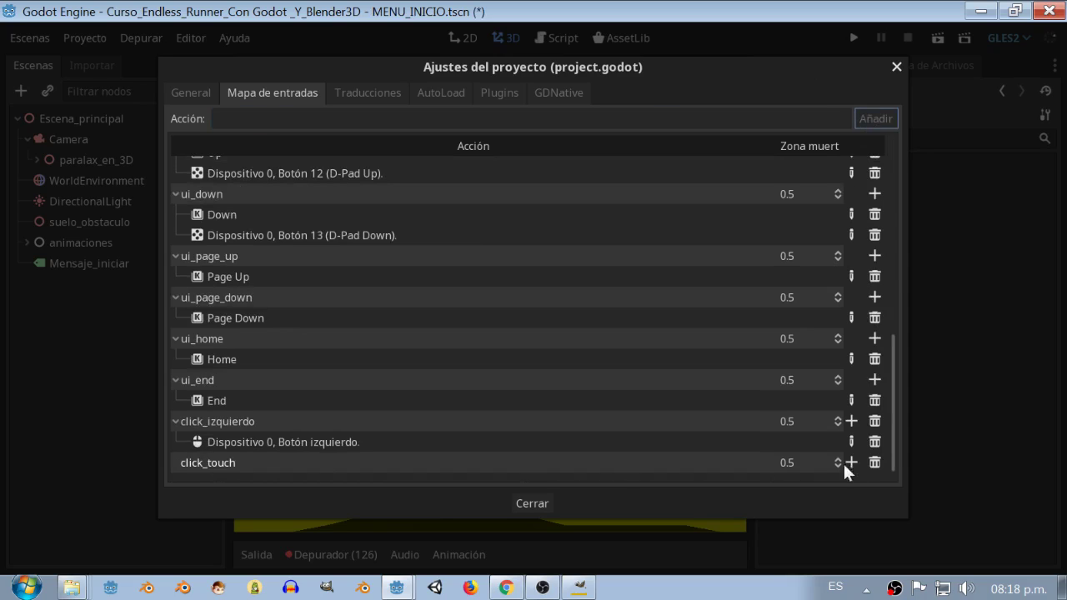
pyautogui.click(896, 66)
# Add a TouchScreenButton child under the root node and rename it click_touch
pyautogui.click(43, 119)
pyautogui.click(22, 91)
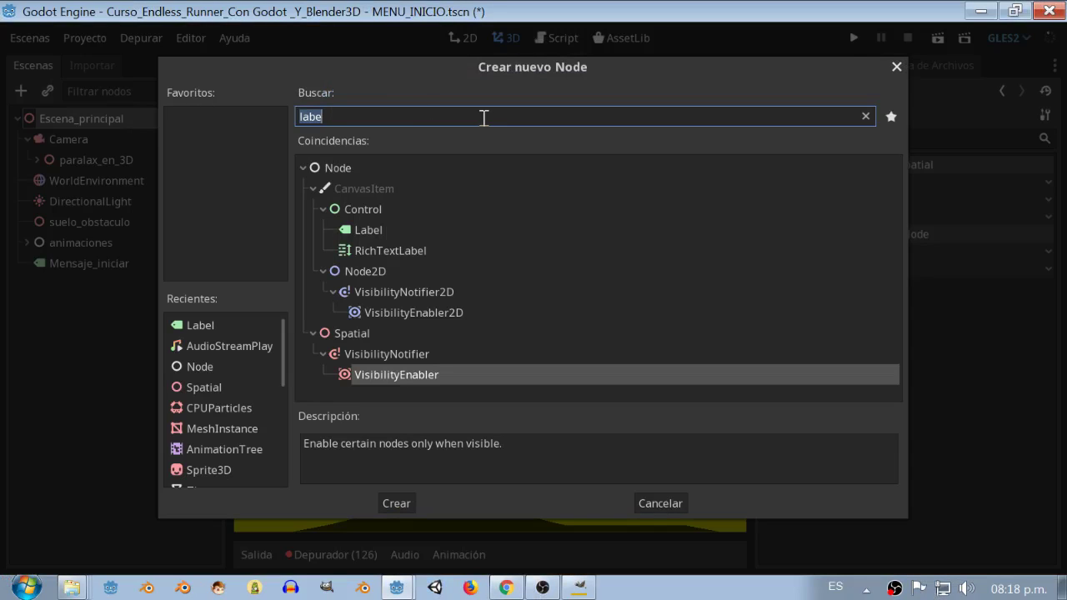
pyautogui.write('s')
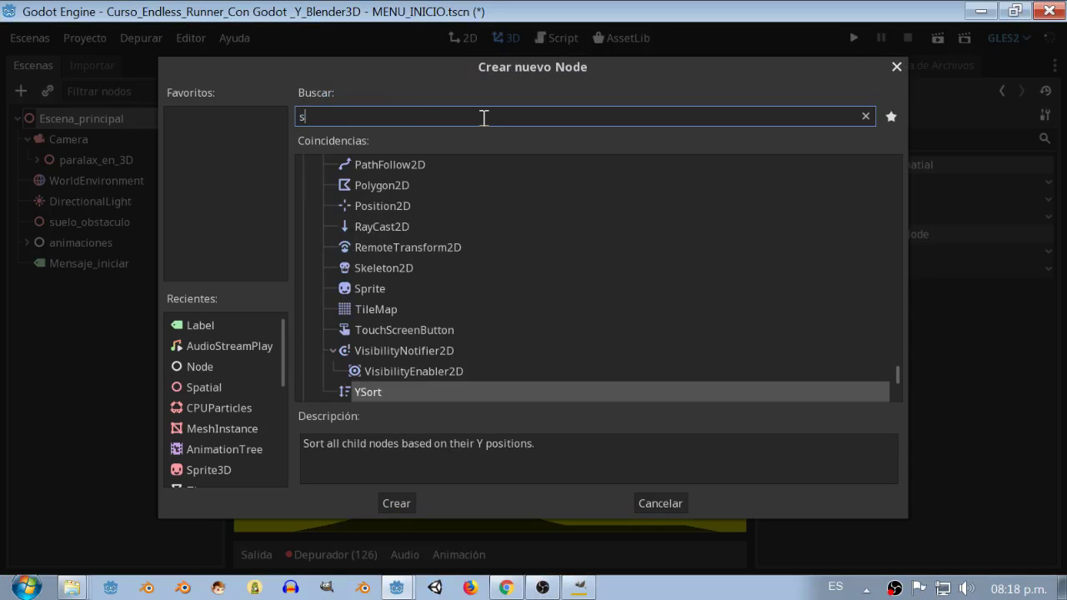
pyautogui.write('cre')
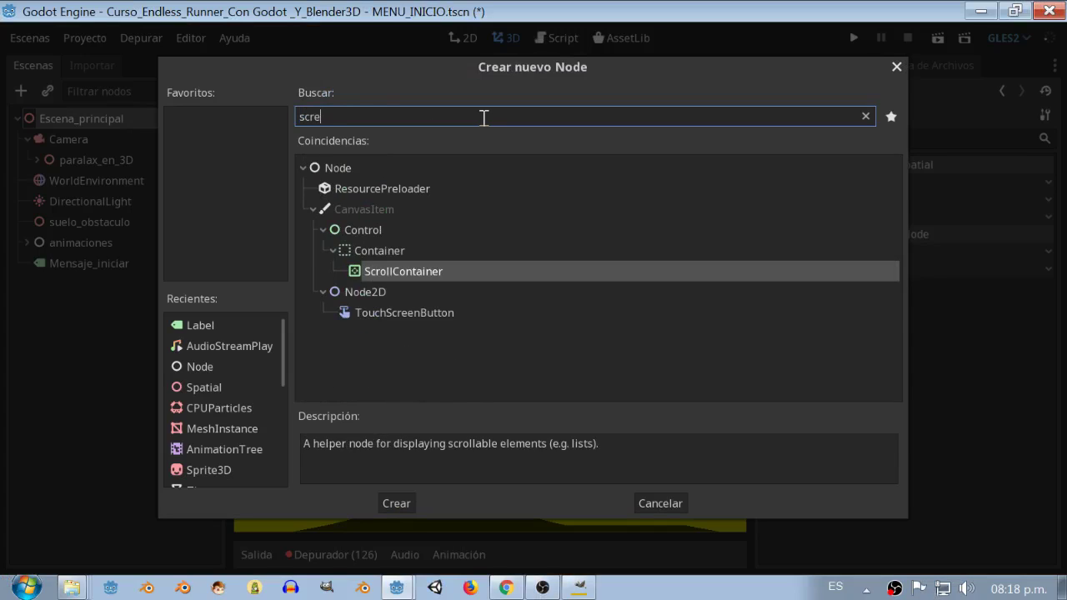
pyautogui.press('Down')
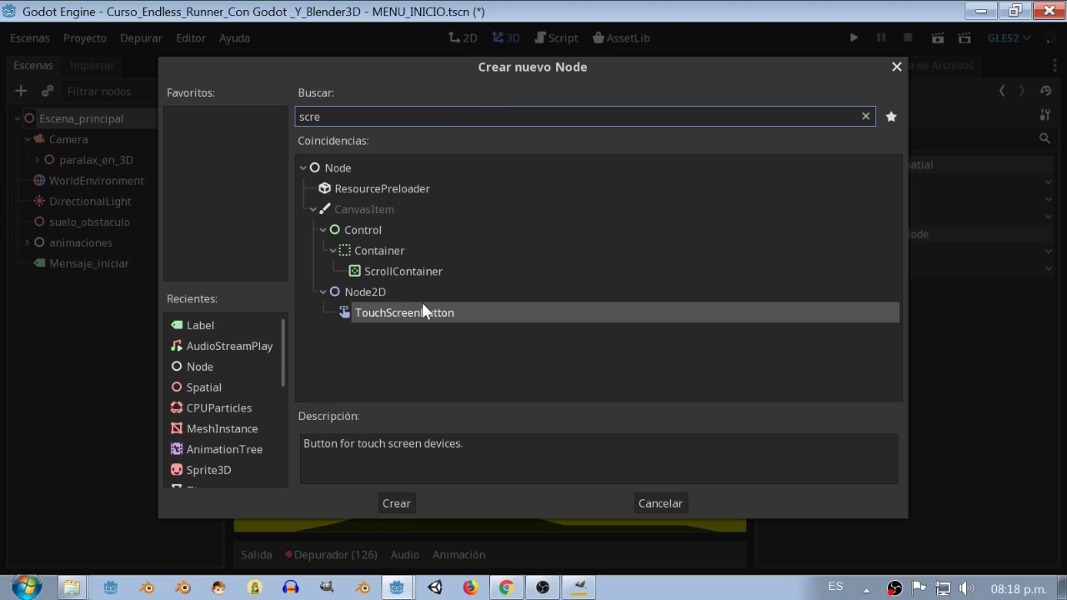
pyautogui.click(396, 503)
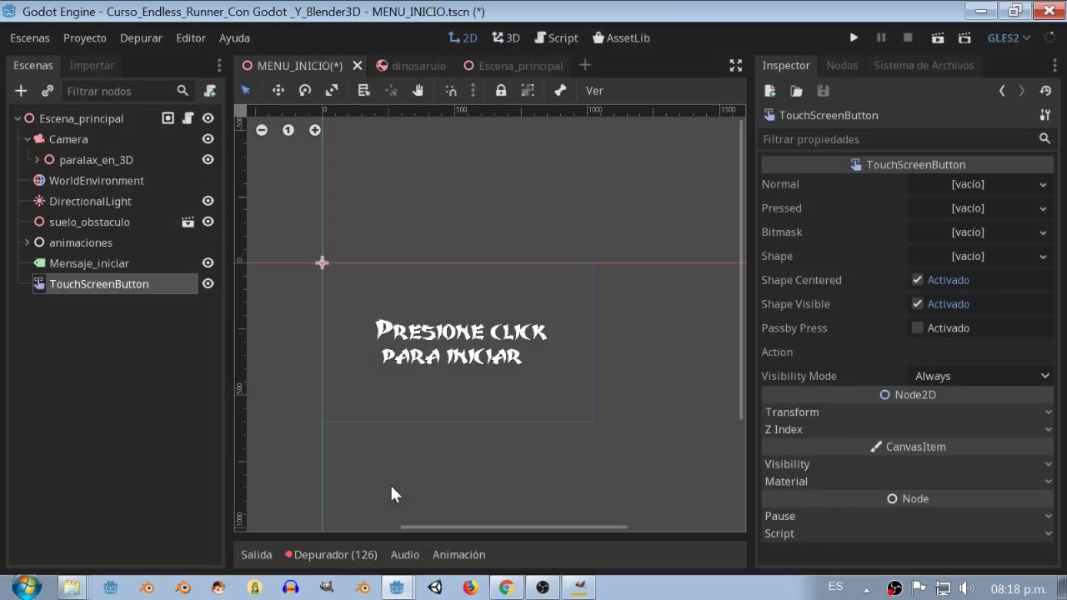
pyautogui.doubleClick(128, 285)
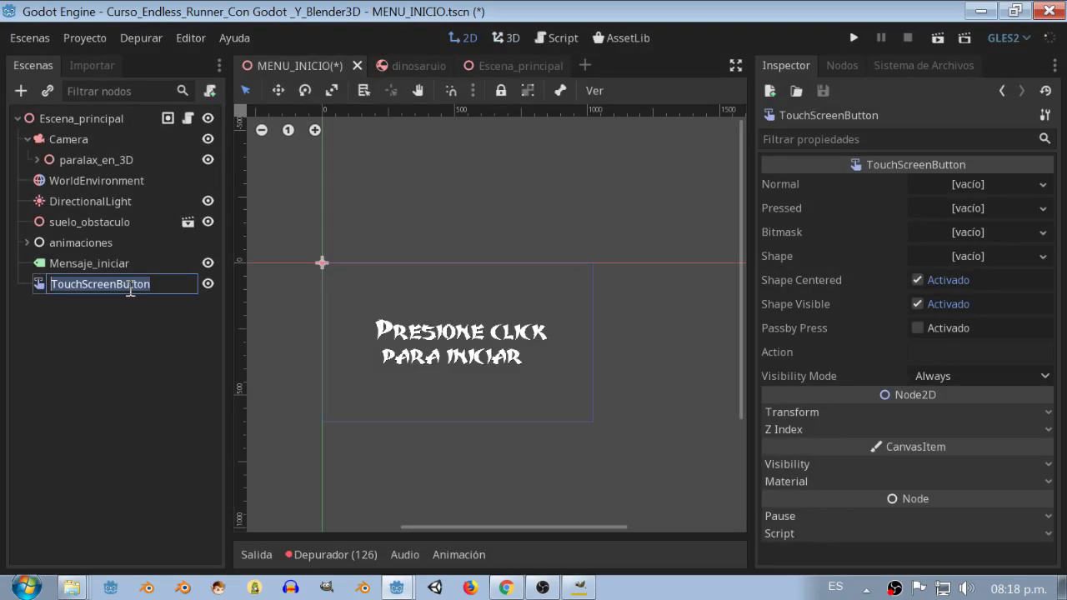
pyautogui.write('click_touch')
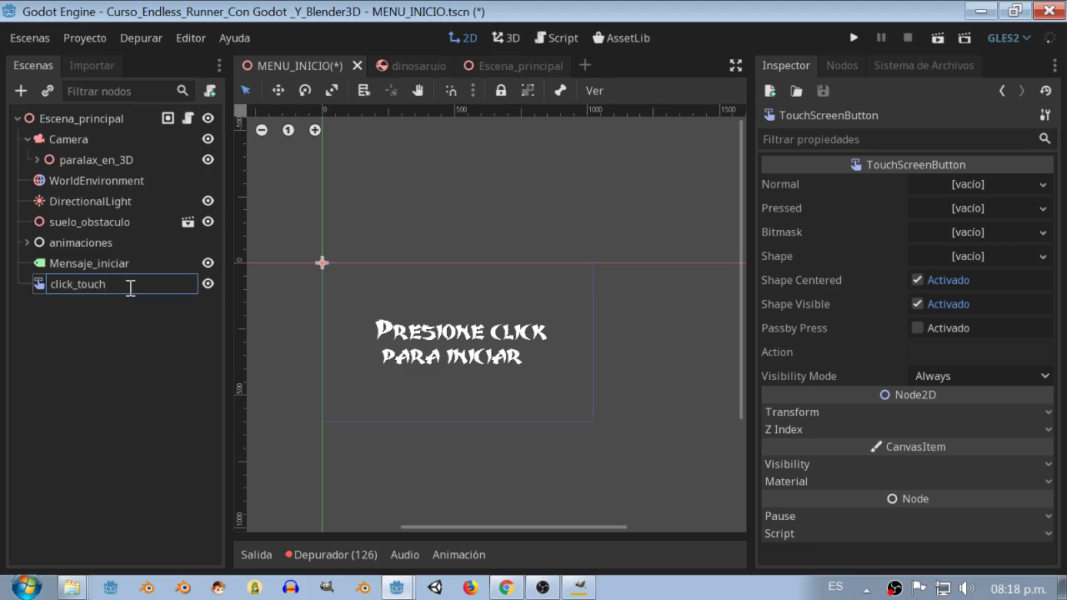
pyautogui.press('Return')
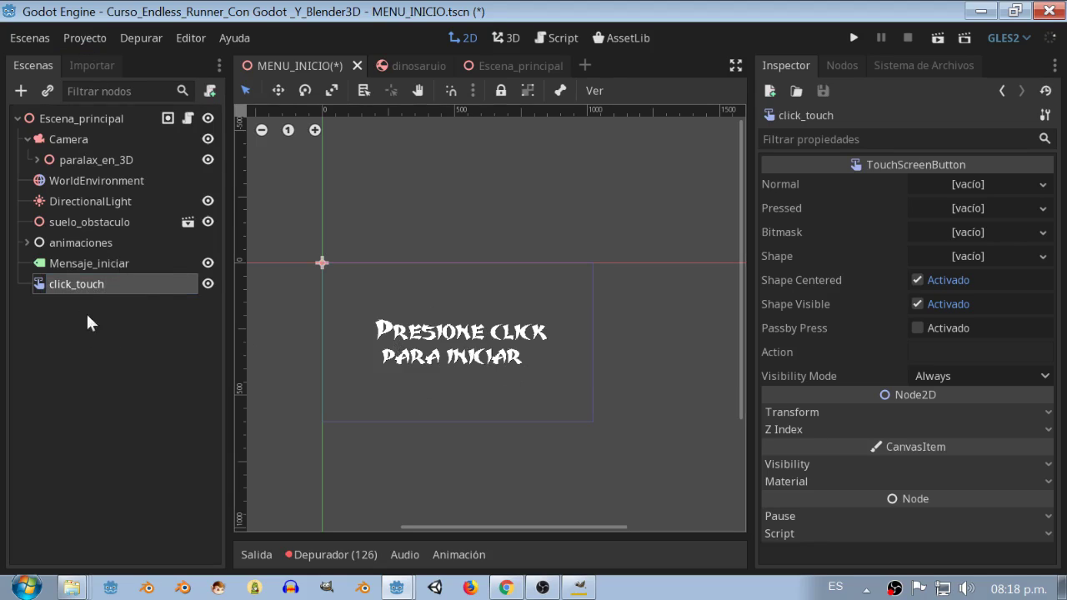
# Enable Emulate Touch From Mouse under Input Devices > Pointing in the General project settings
pyautogui.click(87, 39)
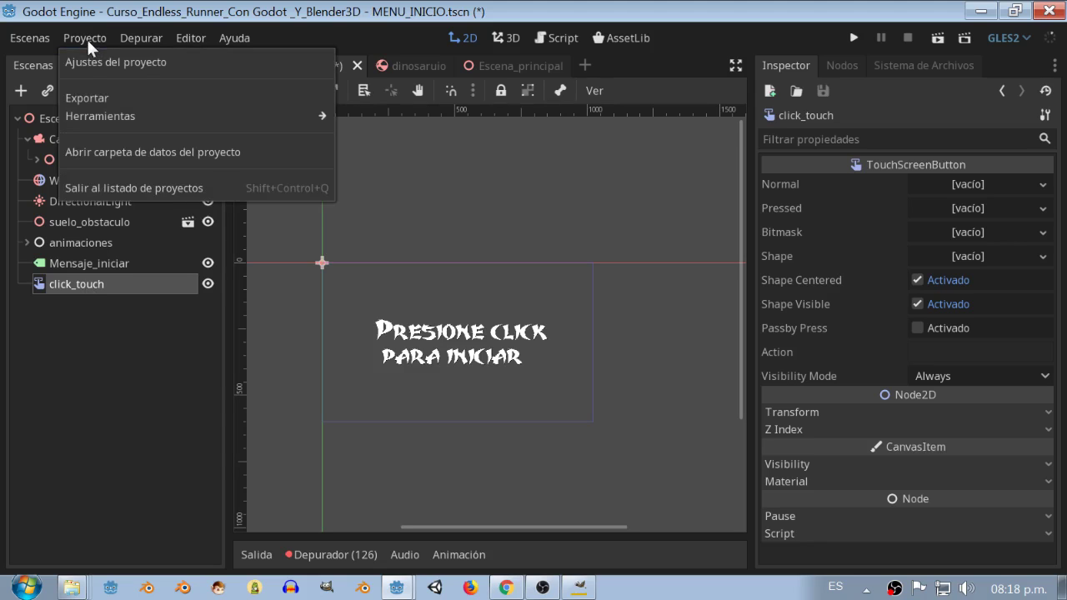
pyautogui.click(93, 62)
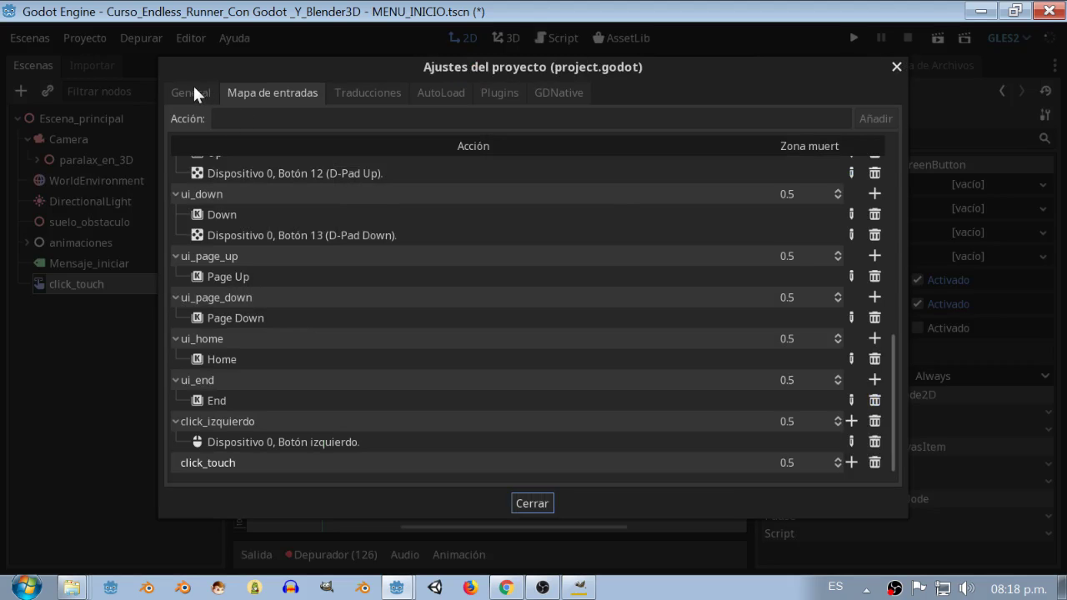
pyautogui.click(194, 88)
pyautogui.scroll(-5, 239, 309)
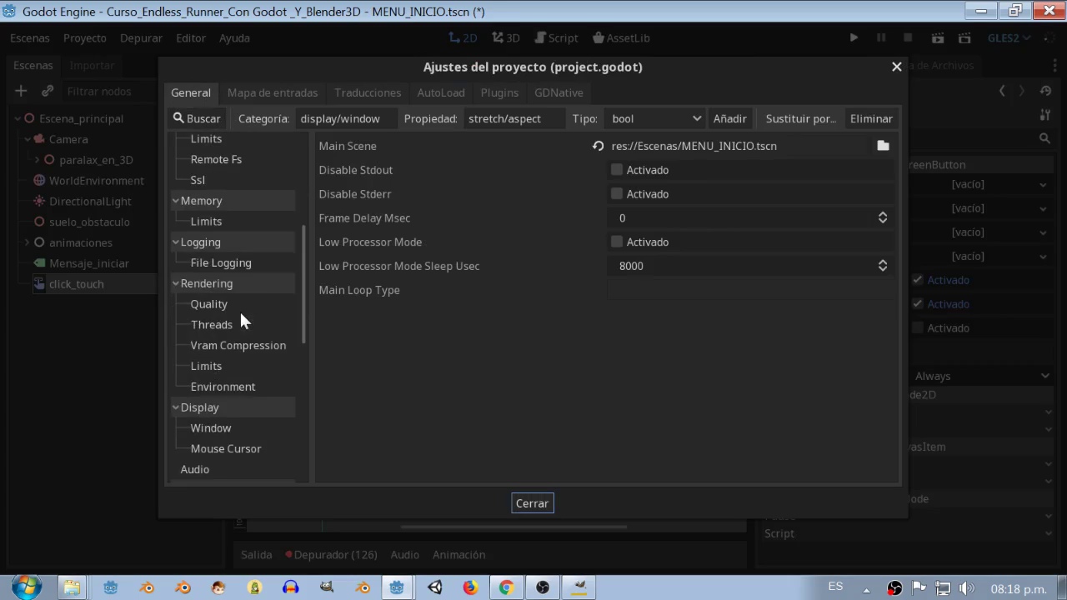
pyautogui.scroll(-5, 239, 309)
pyautogui.scroll(-2, 239, 309)
pyautogui.scroll(-2, 238, 310)
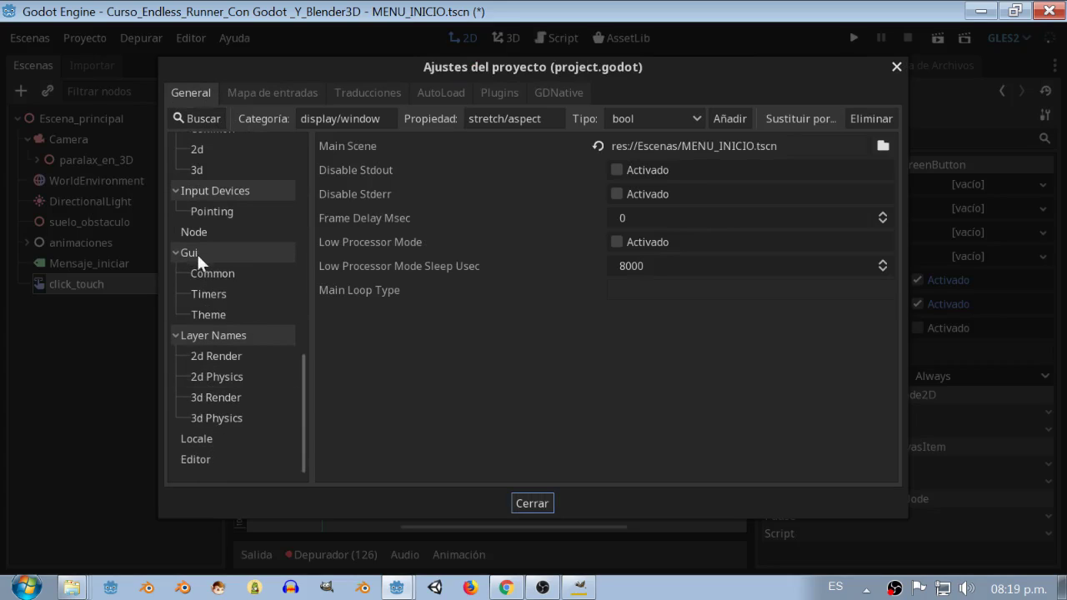
pyautogui.click(209, 192)
pyautogui.click(204, 215)
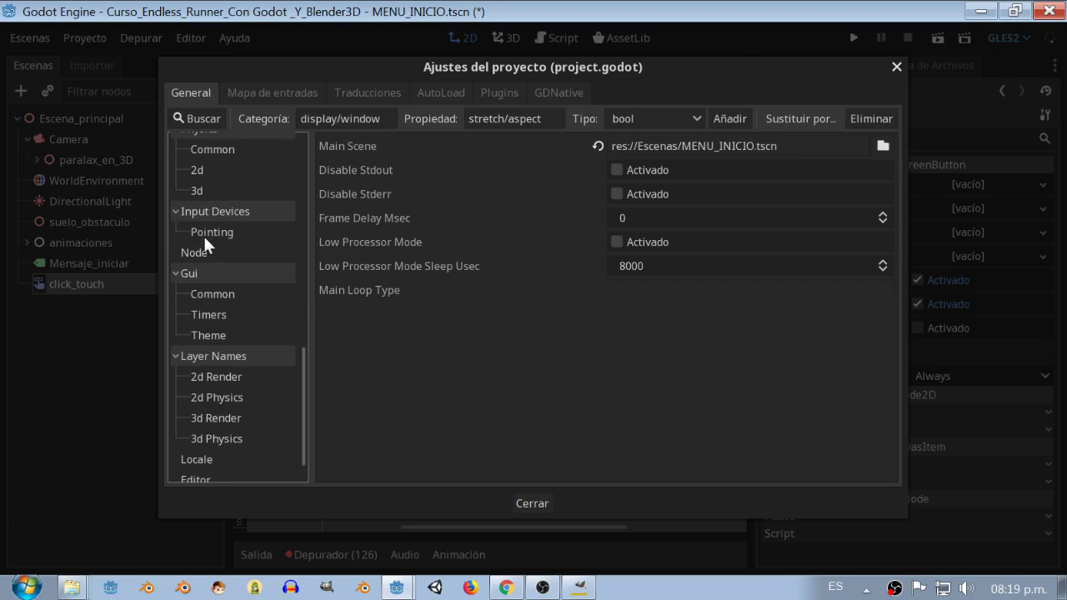
pyautogui.click(203, 235)
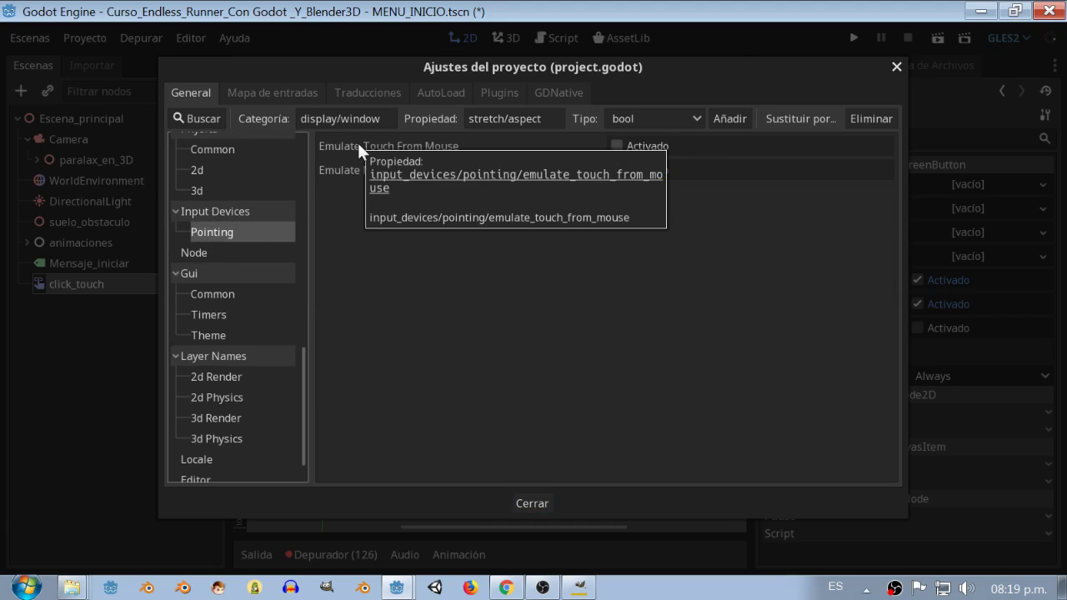
pyautogui.click(616, 147)
pyautogui.click(546, 500)
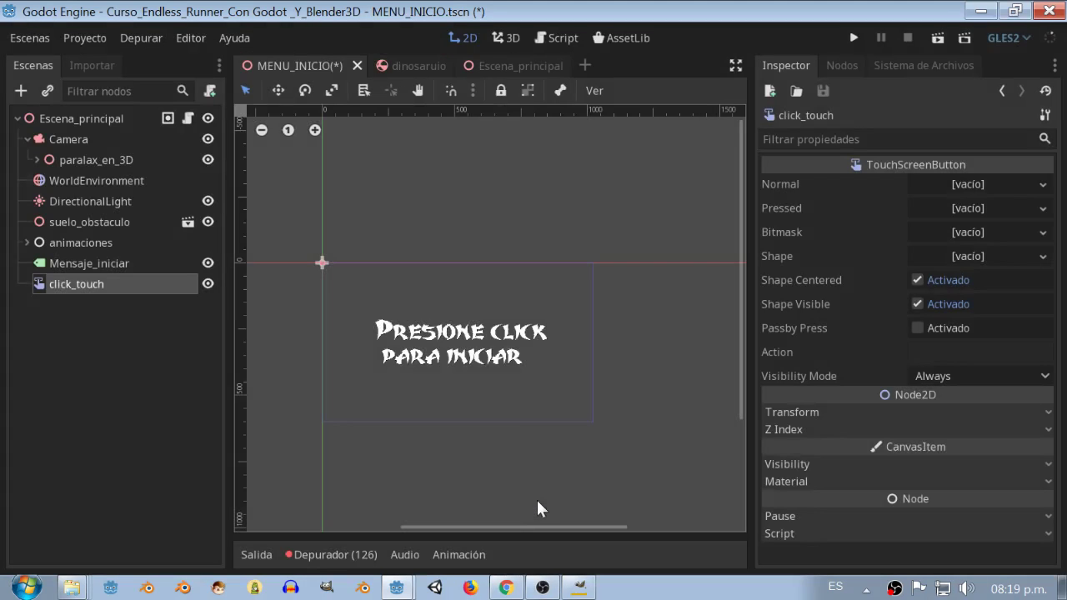
pyautogui.click(20, 39)
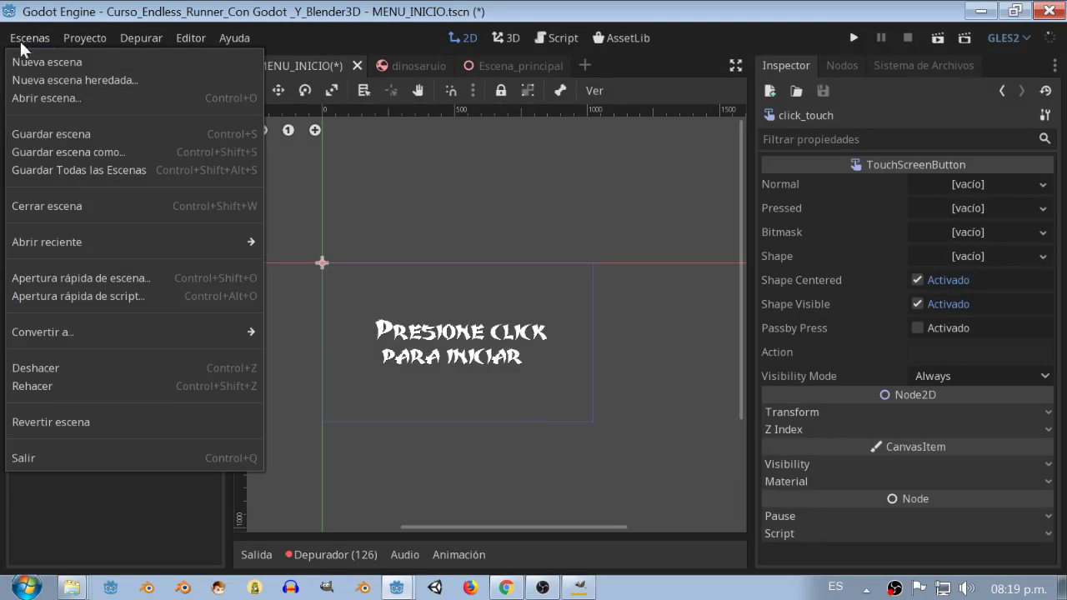
# Save the MENU_INICIO scene and copy the click_touch action name from the input map
pyautogui.click(67, 133)
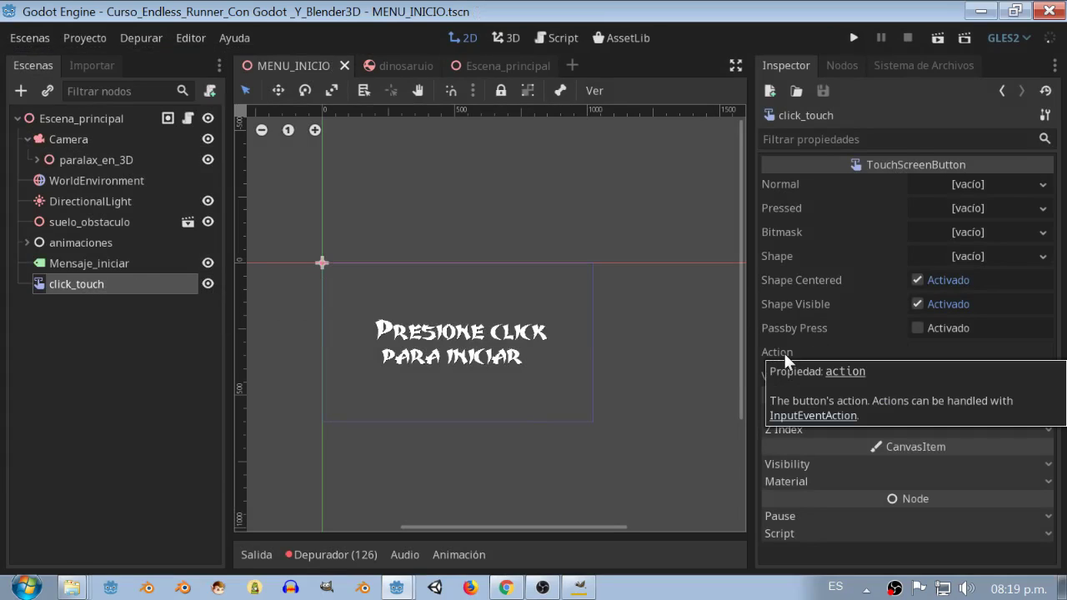
pyautogui.click(953, 352)
pyautogui.click(77, 40)
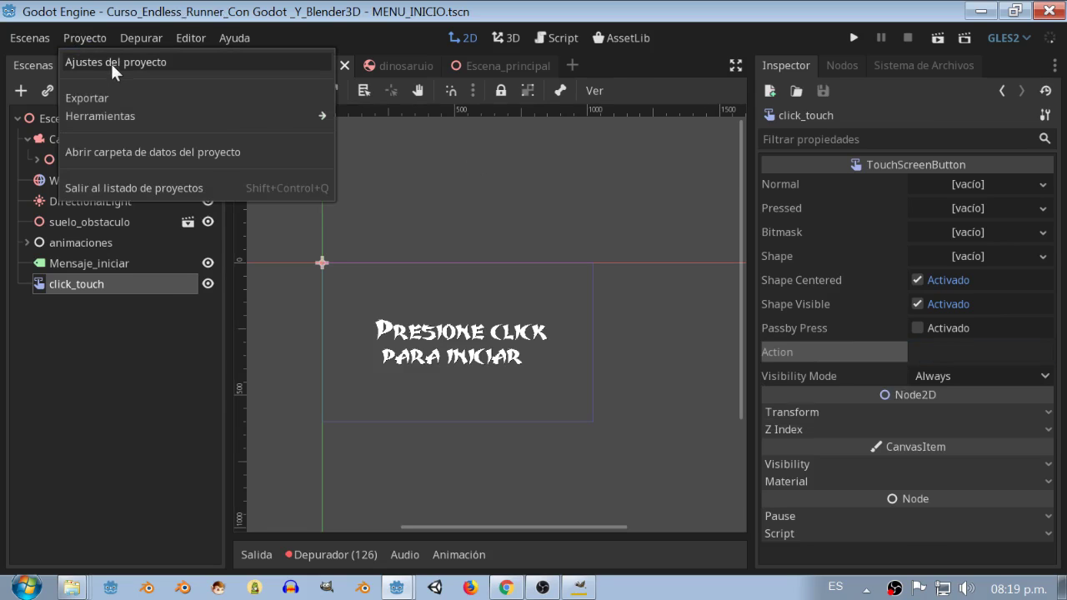
pyautogui.click(119, 66)
pyautogui.click(247, 92)
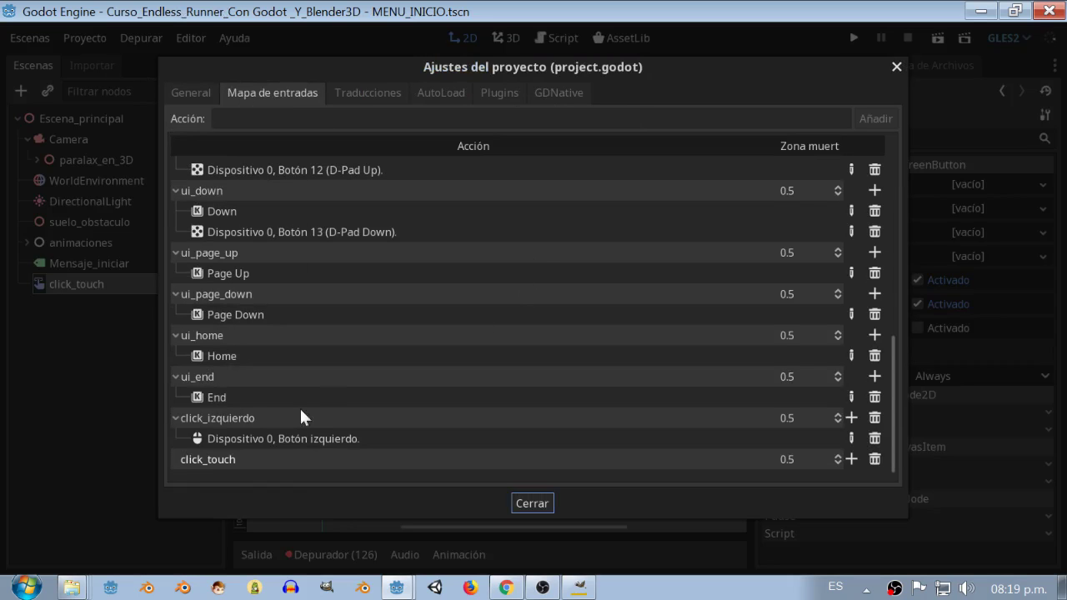
pyautogui.doubleClick(242, 459)
pyautogui.hotkey('ctrl', 'c')
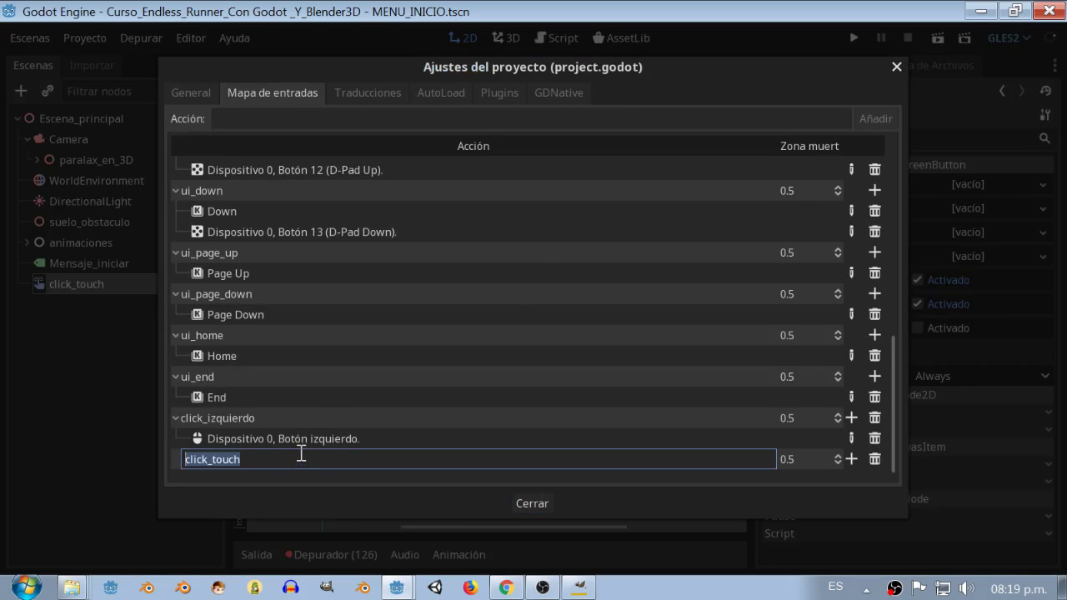
pyautogui.click(532, 504)
# Paste click_touch into the click_touch button's Action property and confirm it
pyautogui.click(108, 282)
pyautogui.click(107, 282)
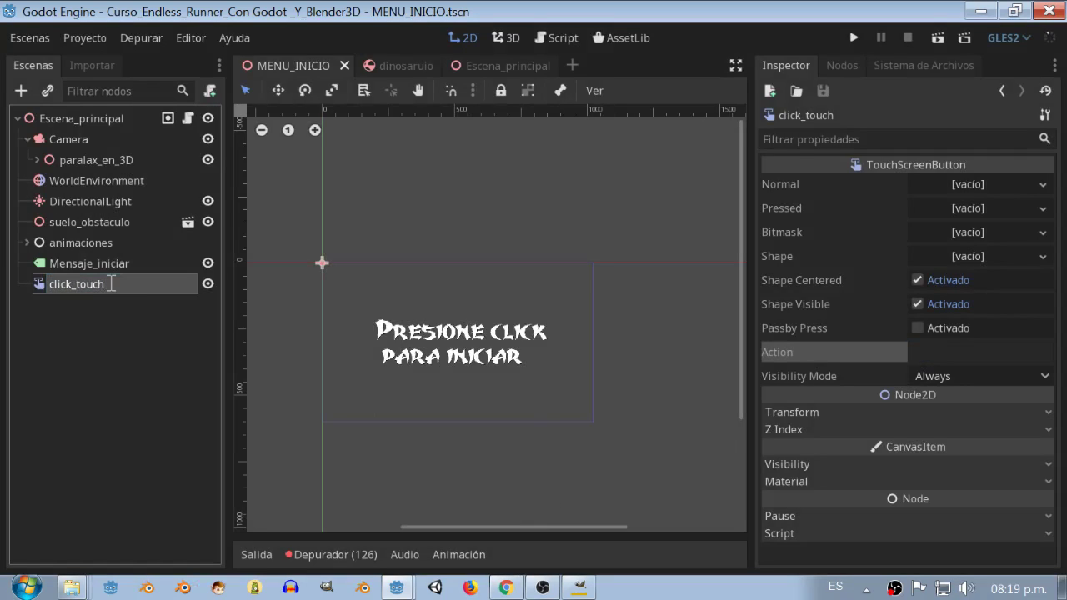
pyautogui.press('Return')
pyautogui.click(919, 351)
pyautogui.hotkey('ctrl', 'v')
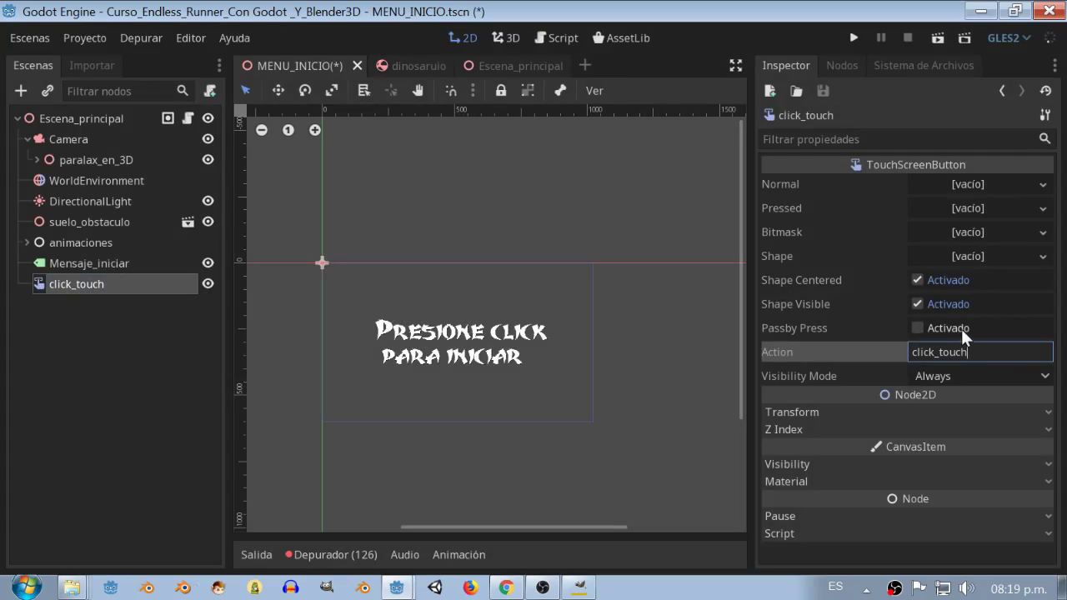
pyautogui.press('Return')
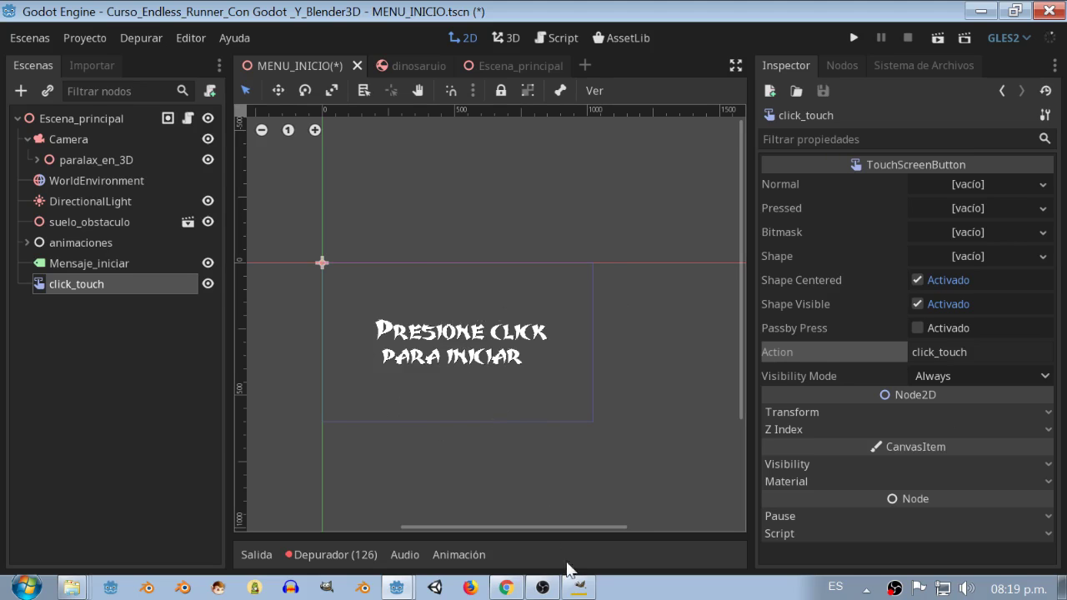
pyautogui.click(577, 587)
# Create a new 1024 × 1024 px RGB image in GIMP with a light blue background
pyautogui.click(27, 41)
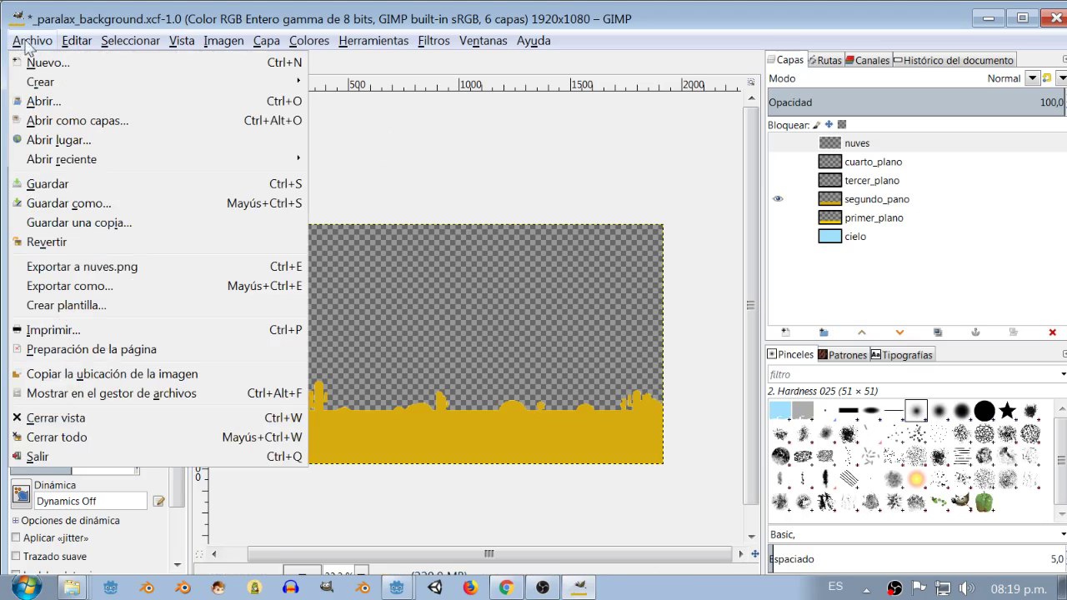
pyautogui.click(70, 65)
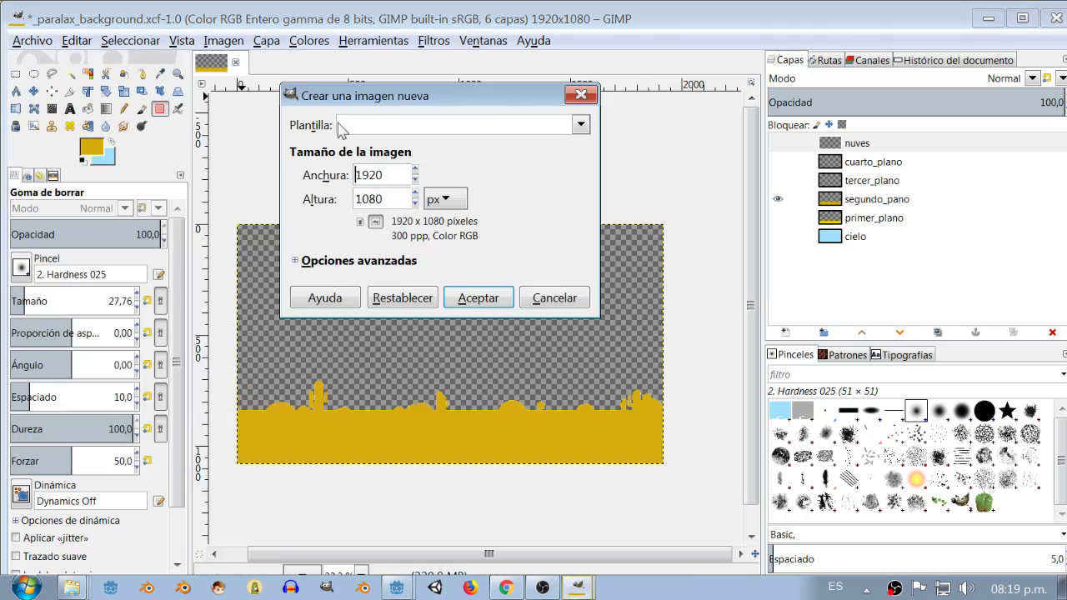
pyautogui.doubleClick(400, 173)
pyautogui.write('1024')
pyautogui.press('Tab')
pyautogui.write('1024')
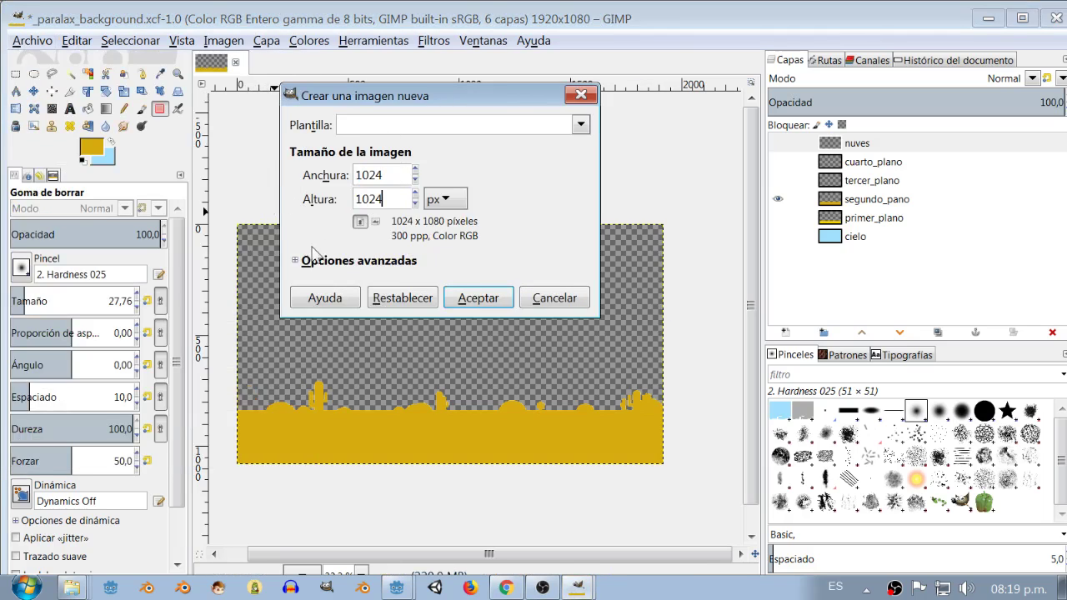
pyautogui.click(296, 261)
pyautogui.scroll(-2, 408, 364)
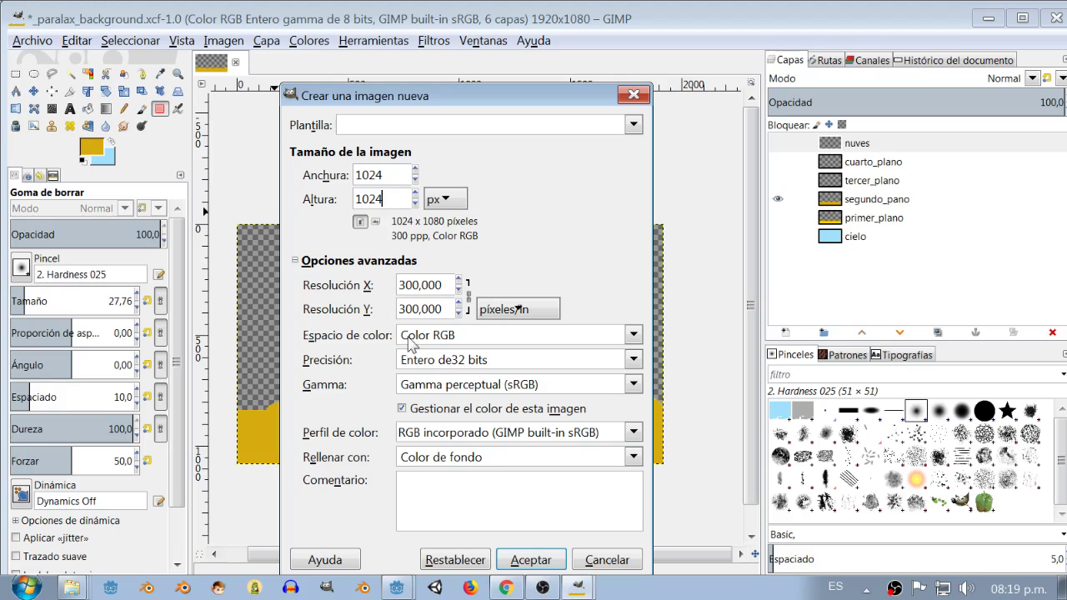
pyautogui.click(575, 336)
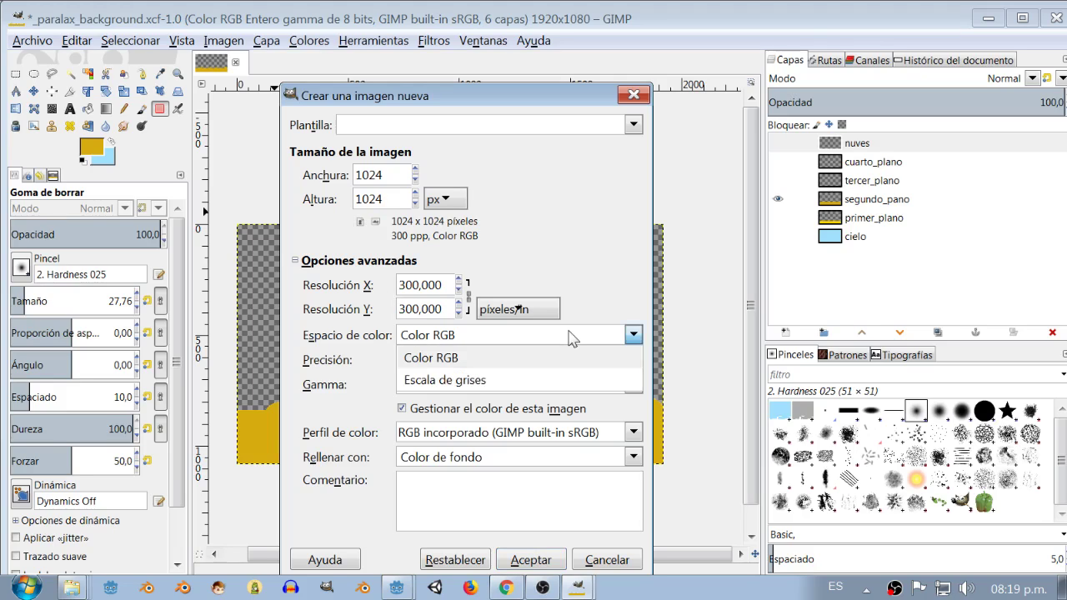
pyautogui.click(521, 354)
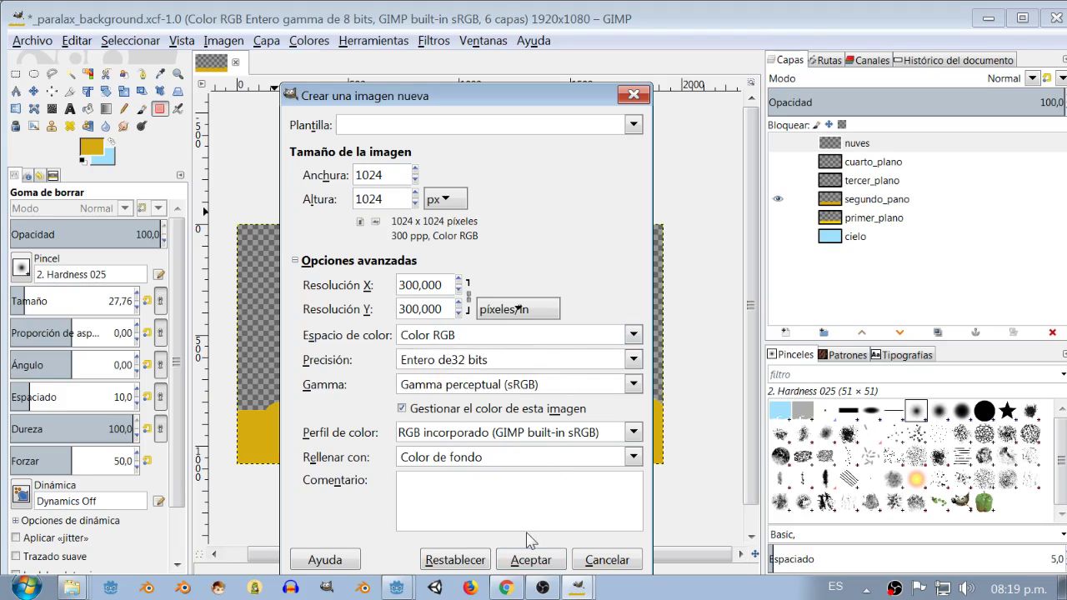
pyautogui.click(531, 560)
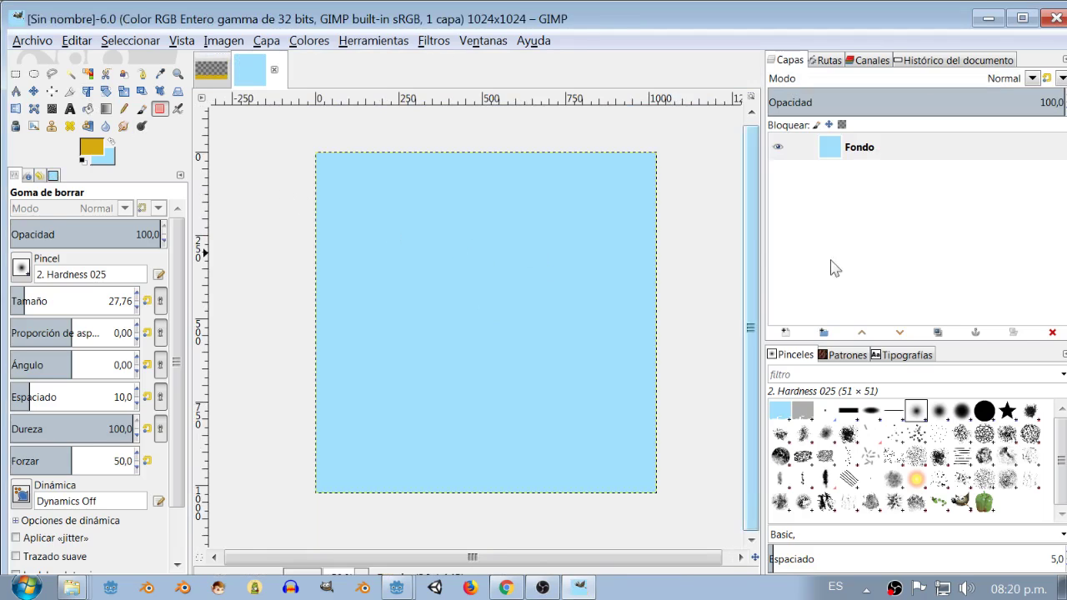
# Add a transparent layer named primer_plano and delete the Fondo background layer
pyautogui.click(784, 332)
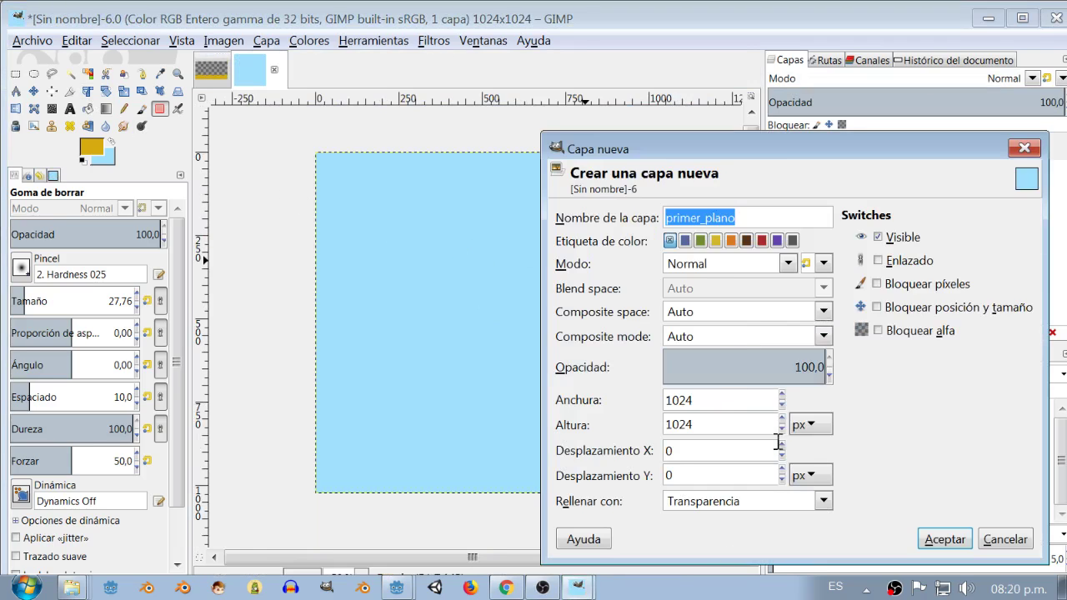
pyautogui.click(944, 539)
pyautogui.click(850, 176)
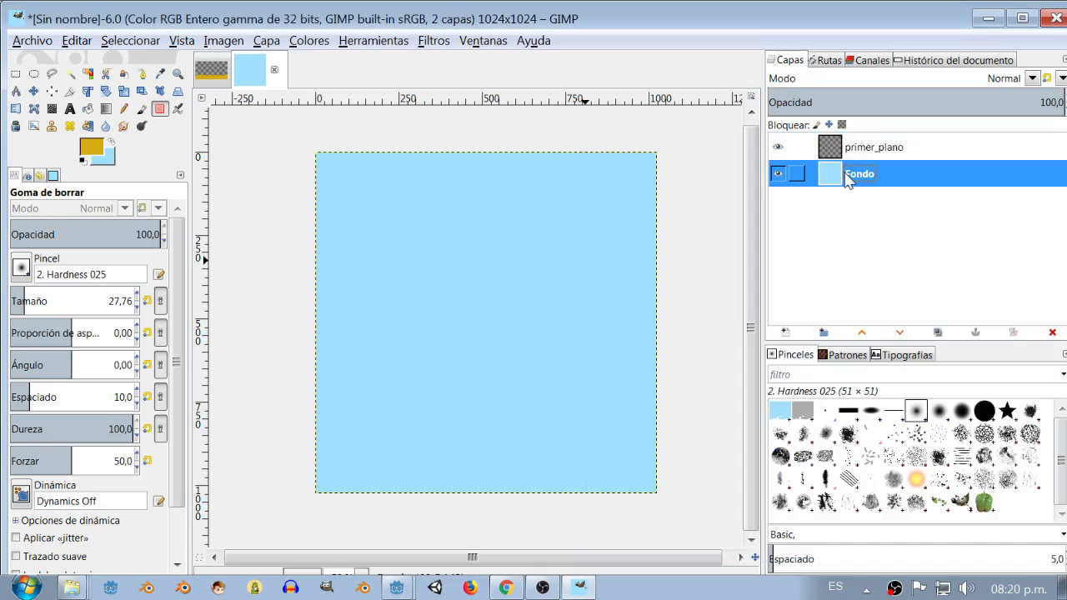
pyautogui.click(1050, 334)
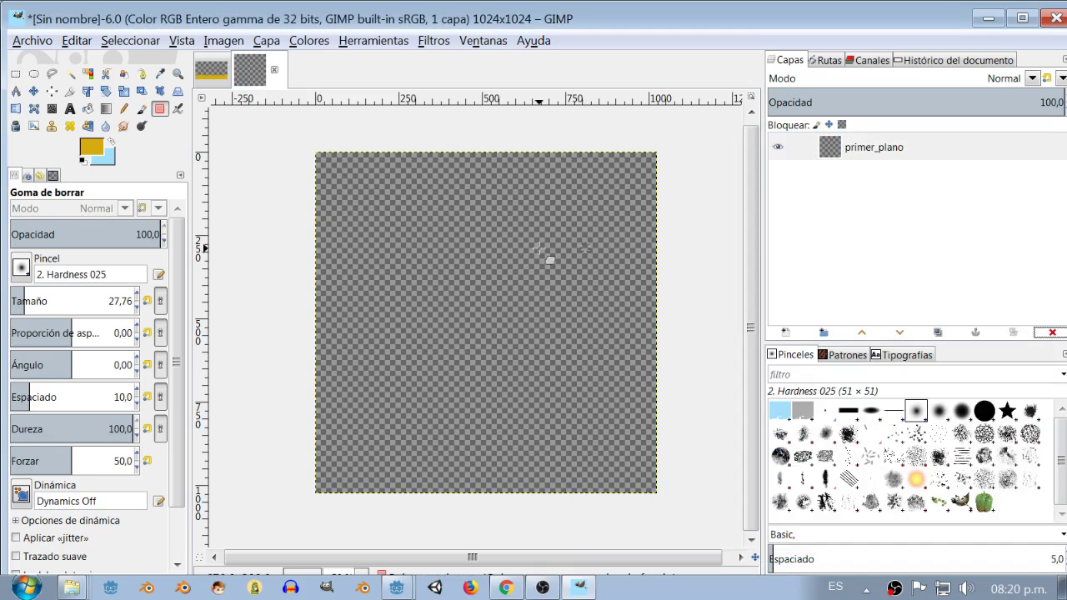
# Export the image as touch_screen_transparente.png into the texturas folder
pyautogui.click(19, 42)
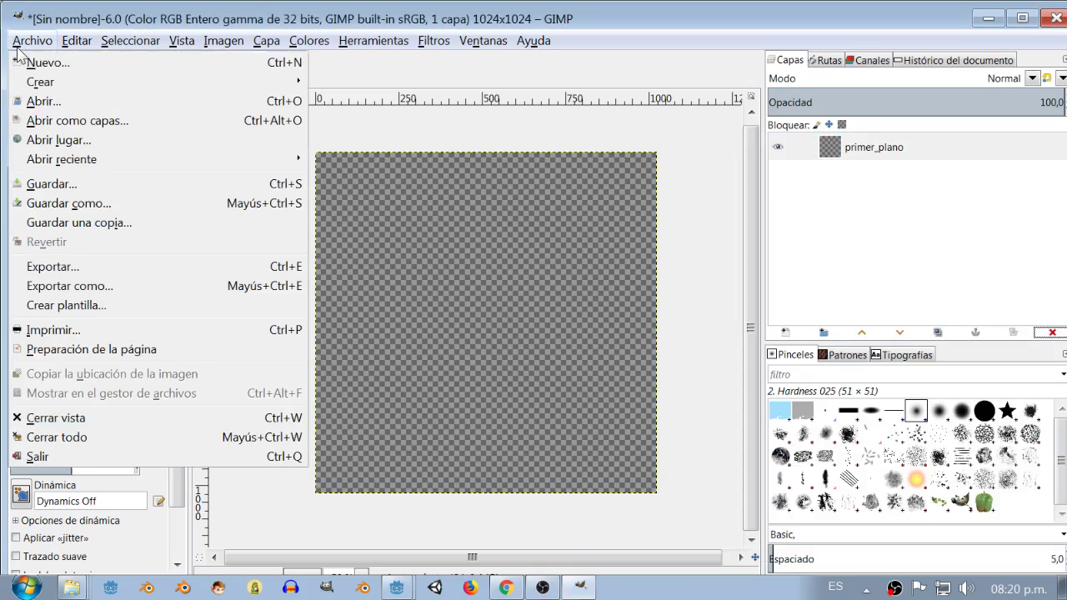
pyautogui.click(105, 286)
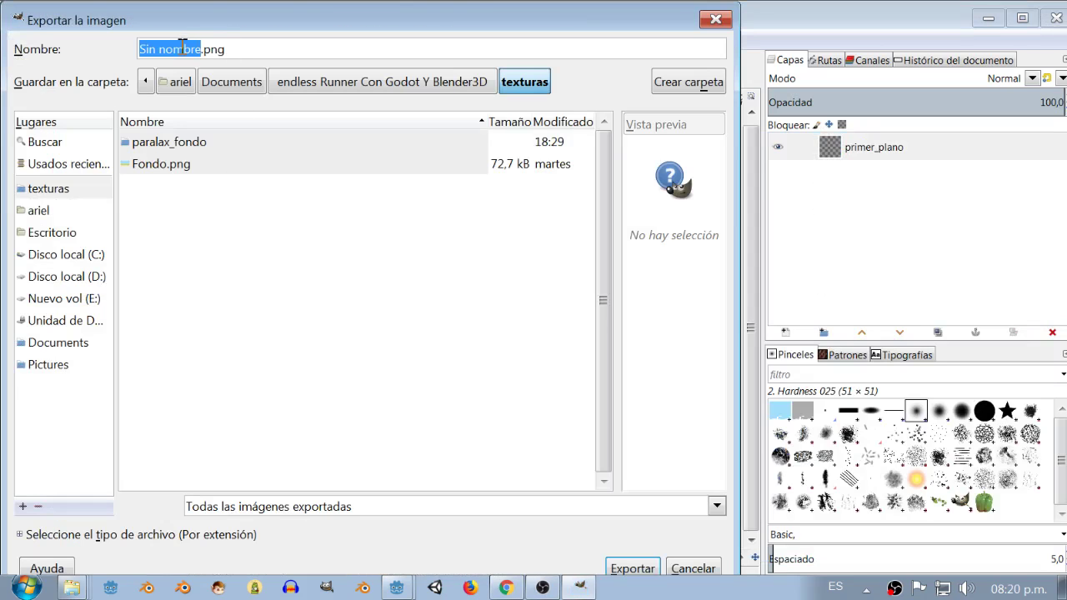
pyautogui.write('touch_scree')
pyautogui.write('n_transparente')
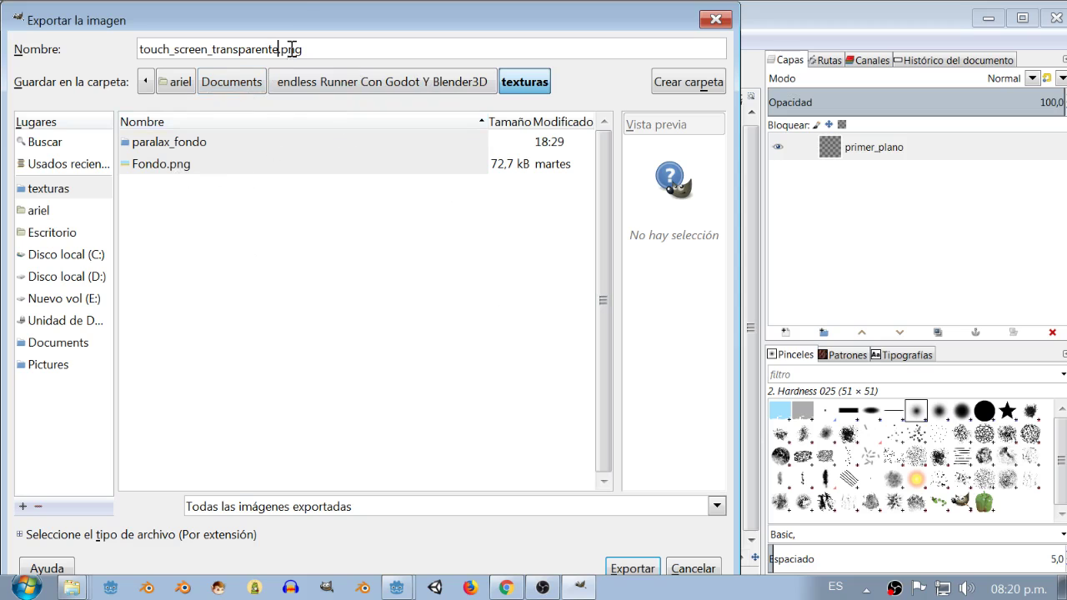
pyautogui.click(624, 570)
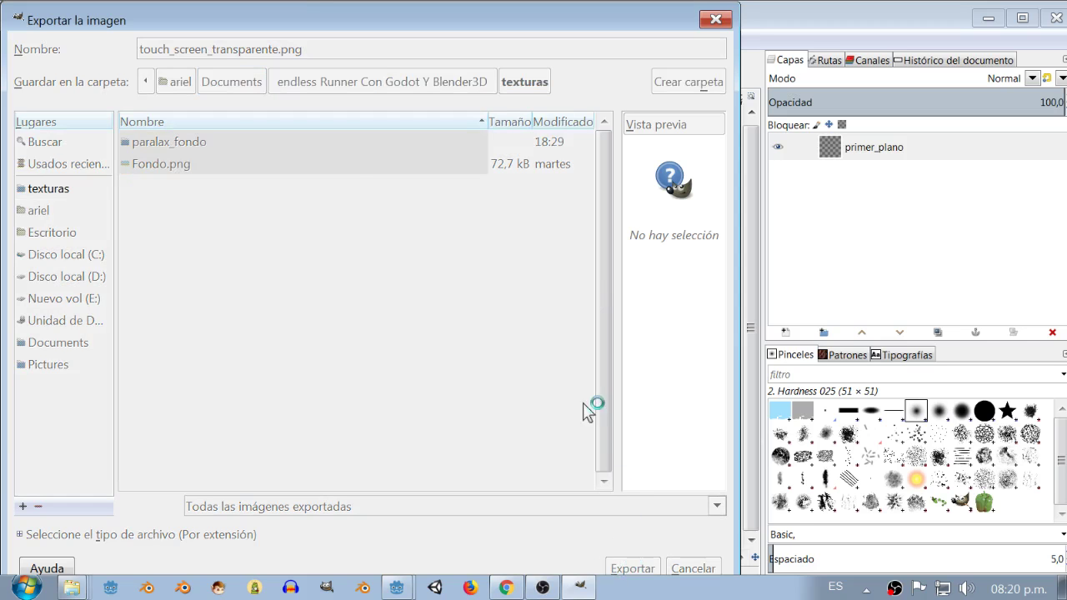
pyautogui.click(622, 480)
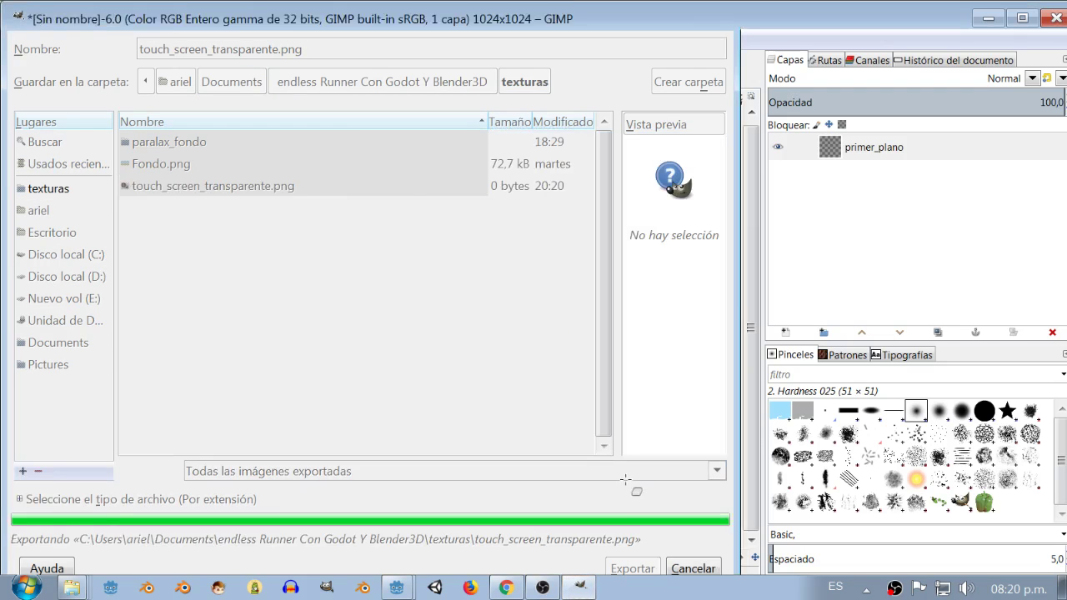
pyautogui.click(397, 588)
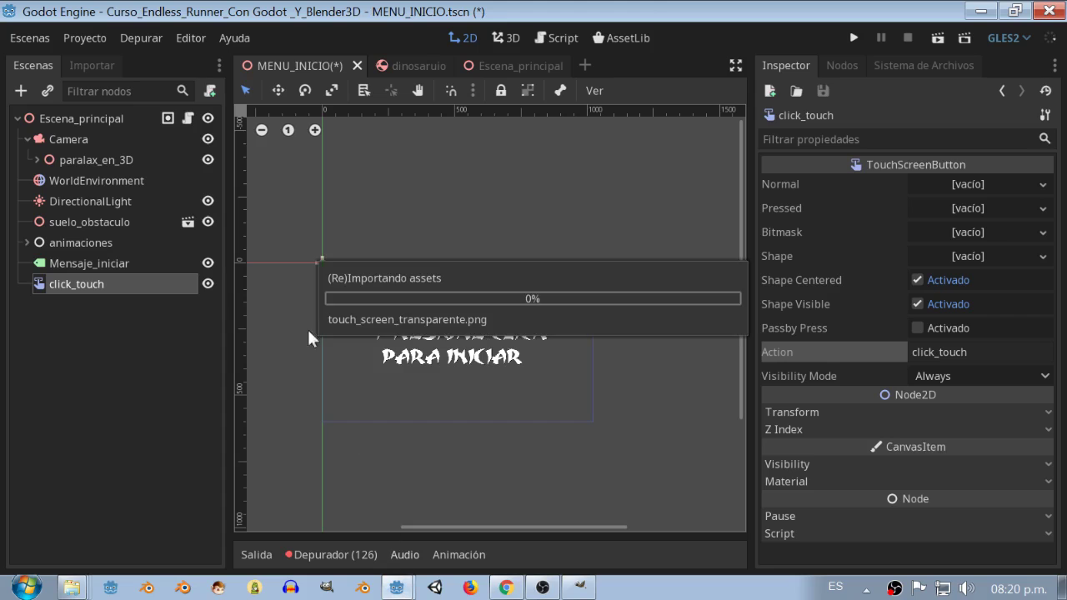
# Load texturas/touch_screen_transparente.png as the click_touch button's Normal texture
pyautogui.moveTo(395, 362); pyautogui.dragTo(419, 332, button='middle')
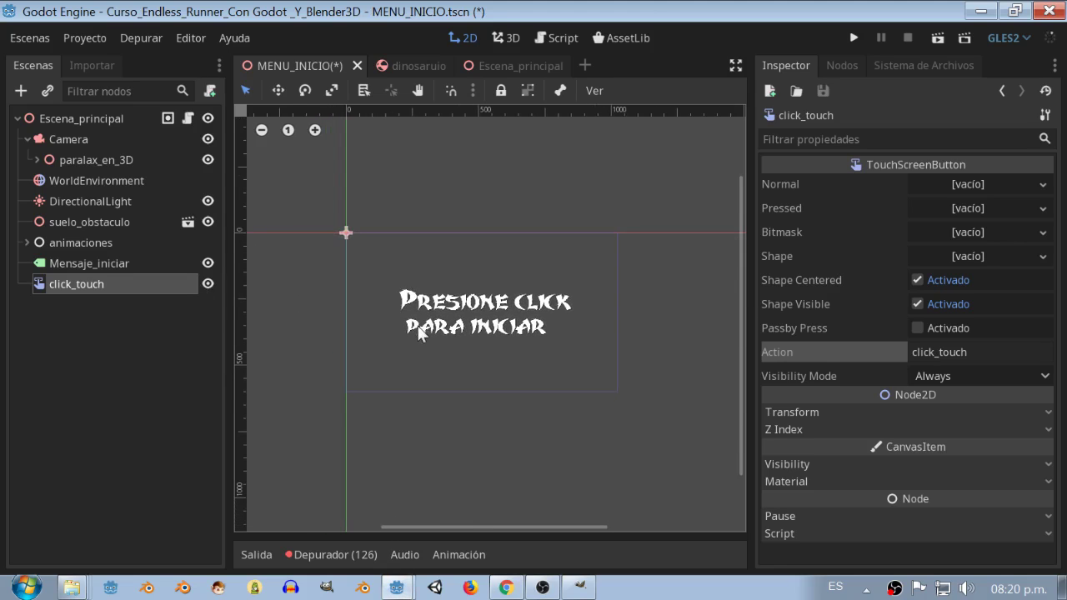
pyautogui.click(95, 287)
pyautogui.click(1042, 185)
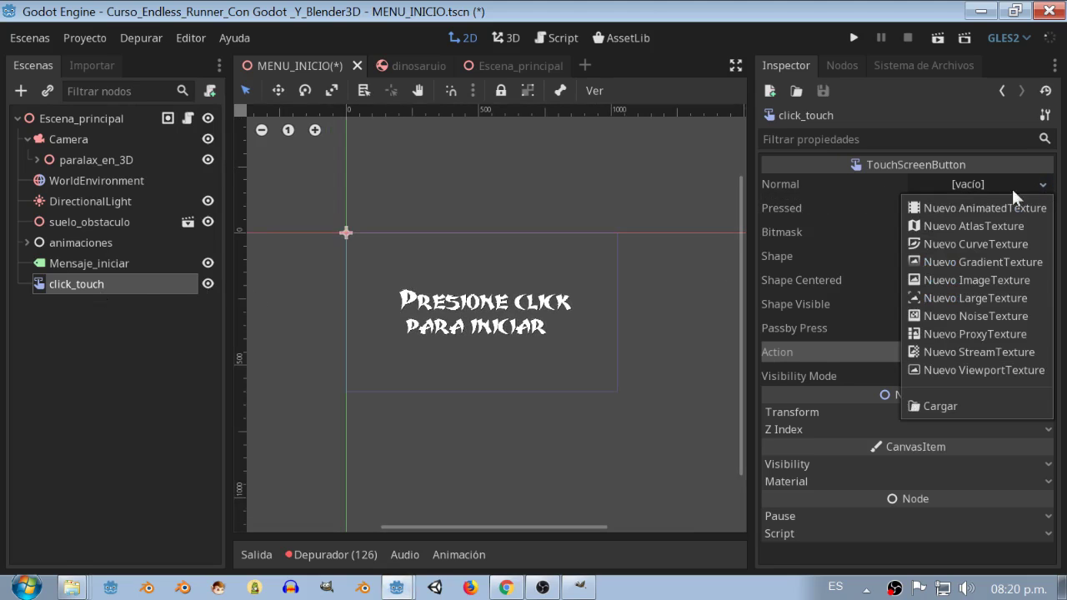
pyautogui.click(937, 408)
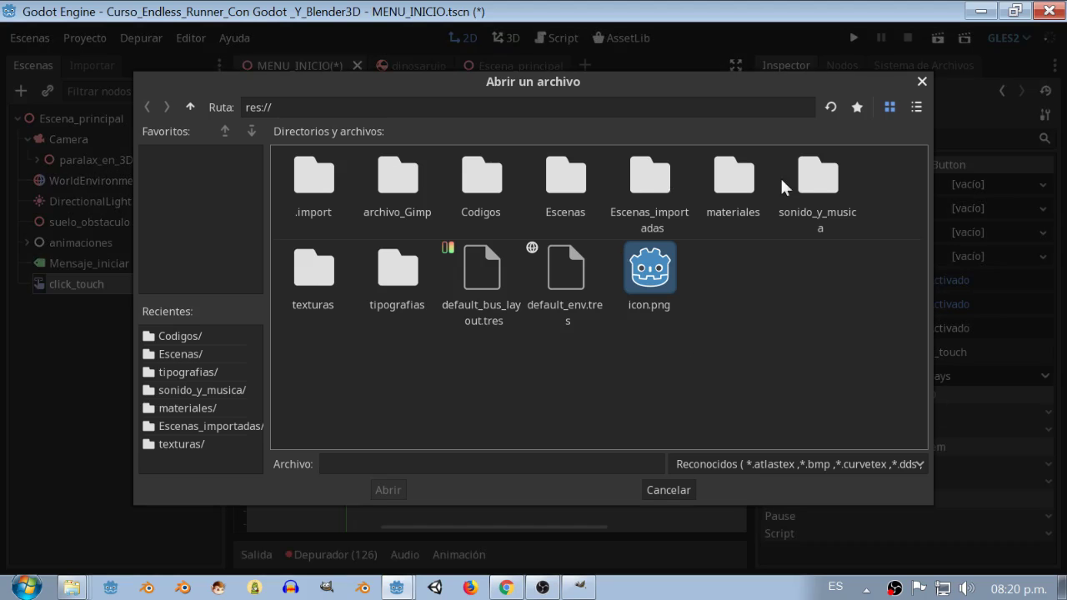
pyautogui.doubleClick(307, 279)
pyautogui.click(480, 188)
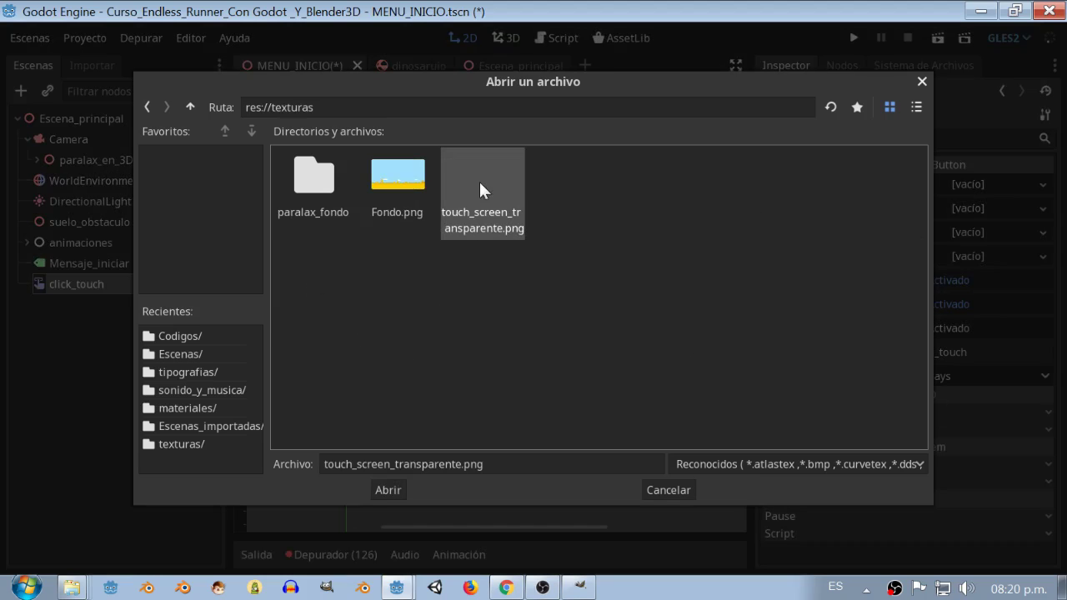
pyautogui.click(385, 490)
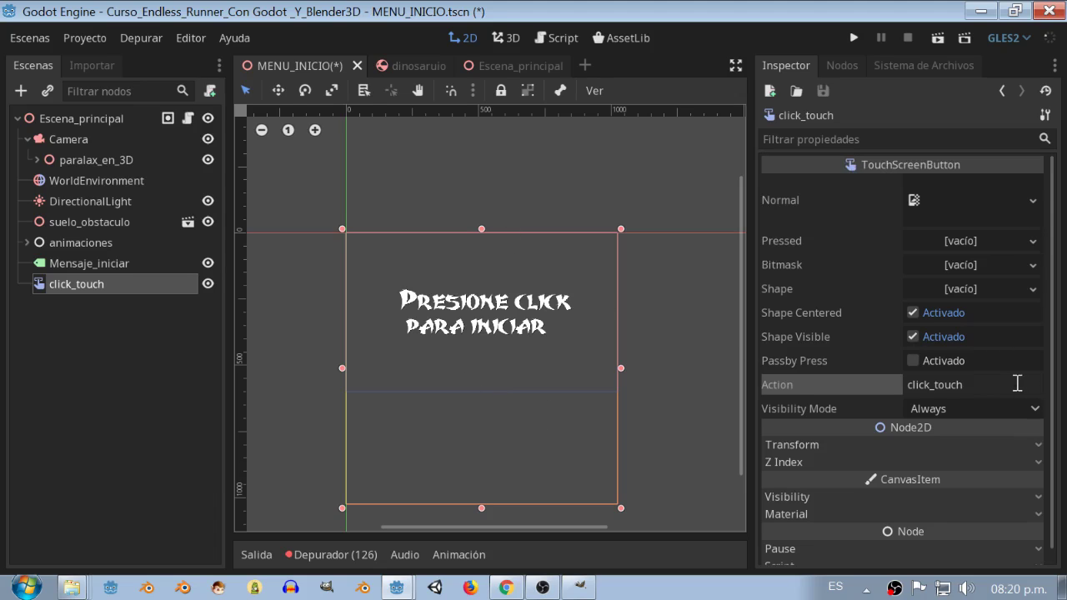
pyautogui.click(73, 121)
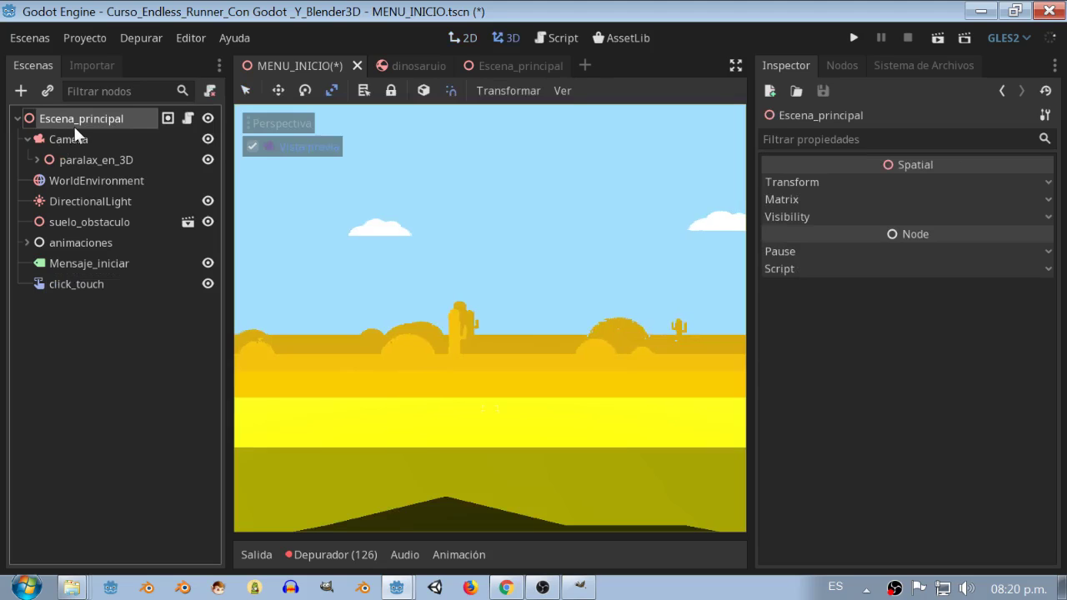
# Open the root node's script, save the MENU_INICIO scene and widen the code editor
pyautogui.click(187, 118)
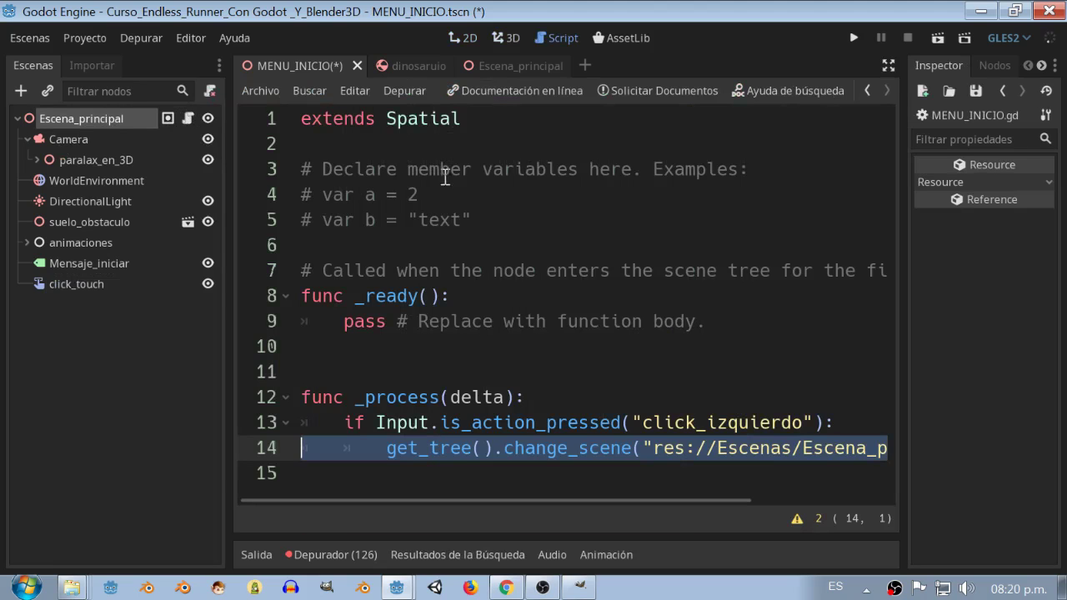
pyautogui.click(33, 37)
pyautogui.click(56, 132)
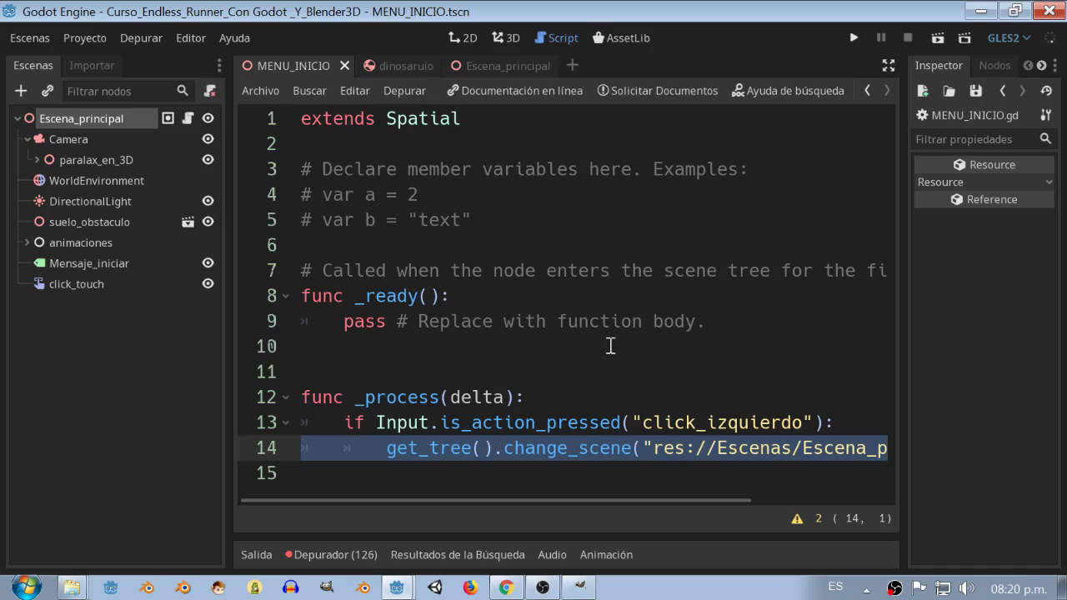
pyautogui.click(888, 65)
# Add the line if Input.is_action_pressed("click_touch"): after line 14
pyautogui.click(855, 445)
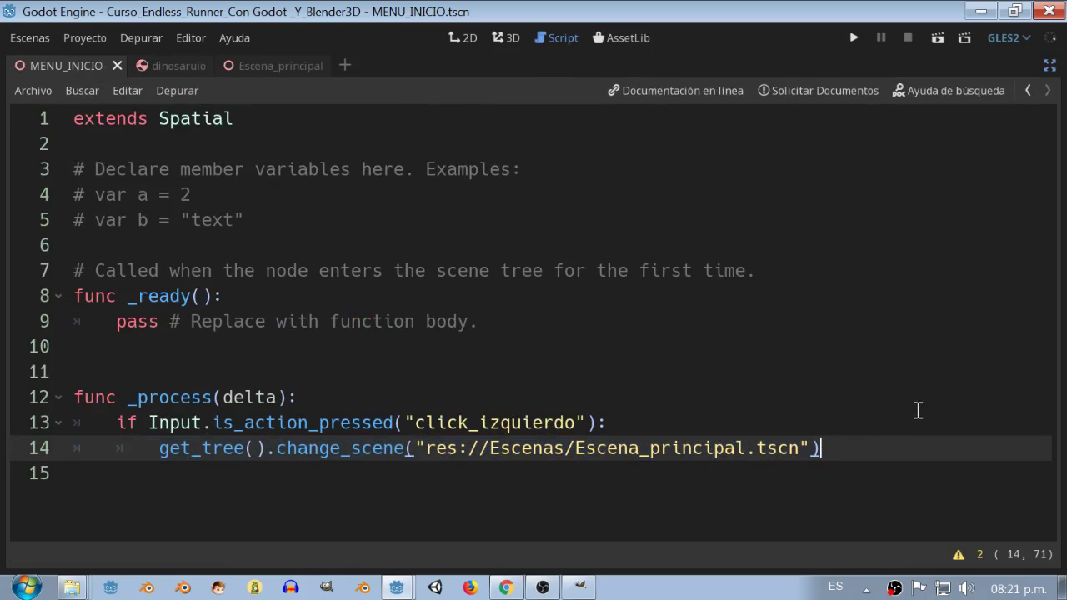
pyautogui.press('Return')
pyautogui.press('BackSpace')
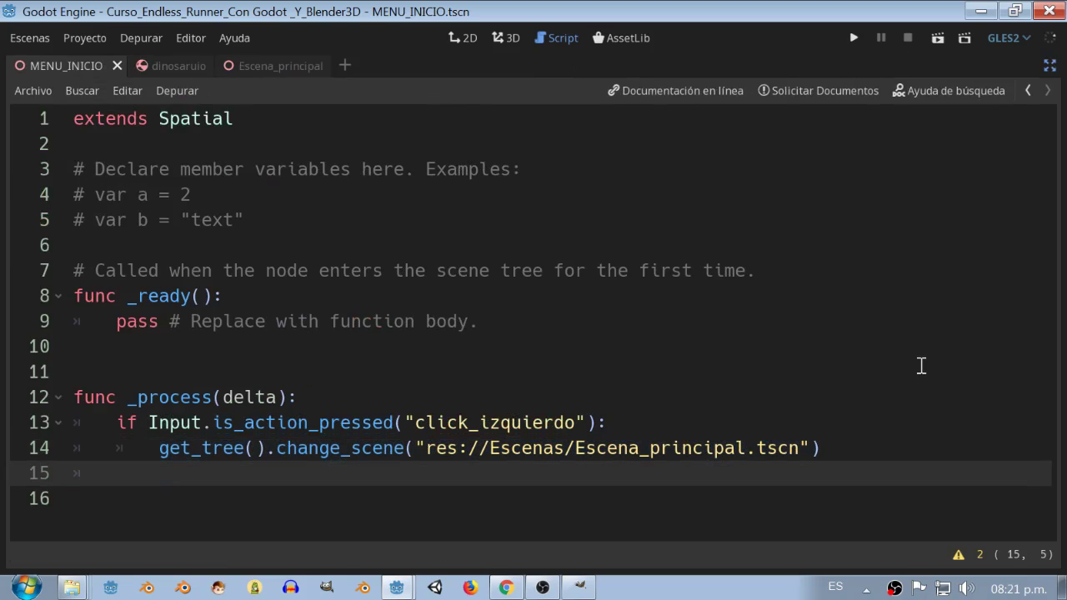
pyautogui.write('if Inp')
pyautogui.press('Return')
pyautogui.press('BackSpace')
pyautogui.press('BackSpace')
pyautogui.write('.is')
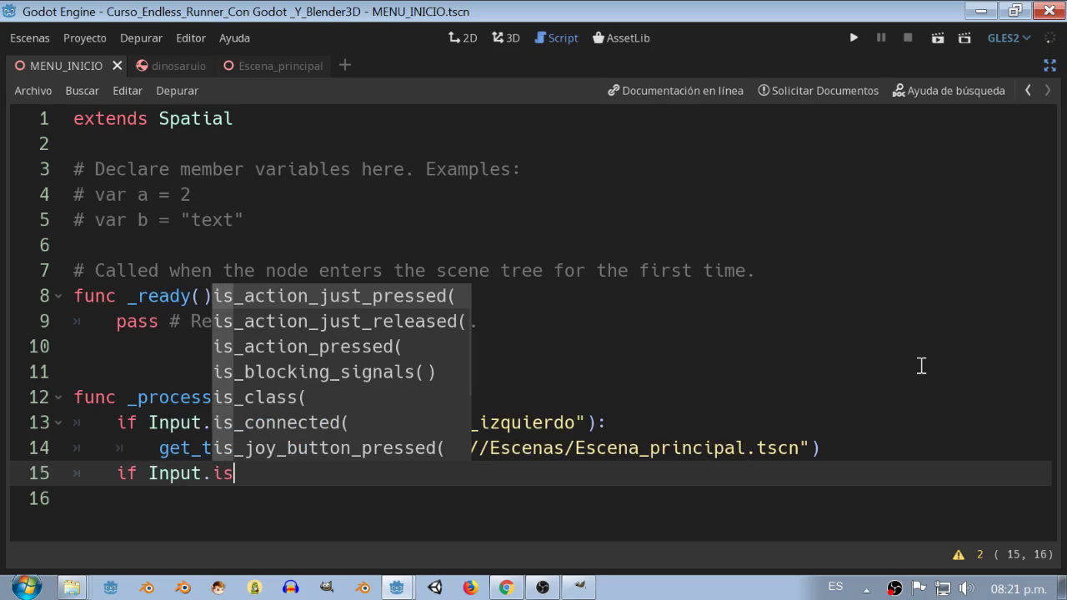
pyautogui.press('Down')
pyautogui.press('Down')
pyautogui.press('Return')
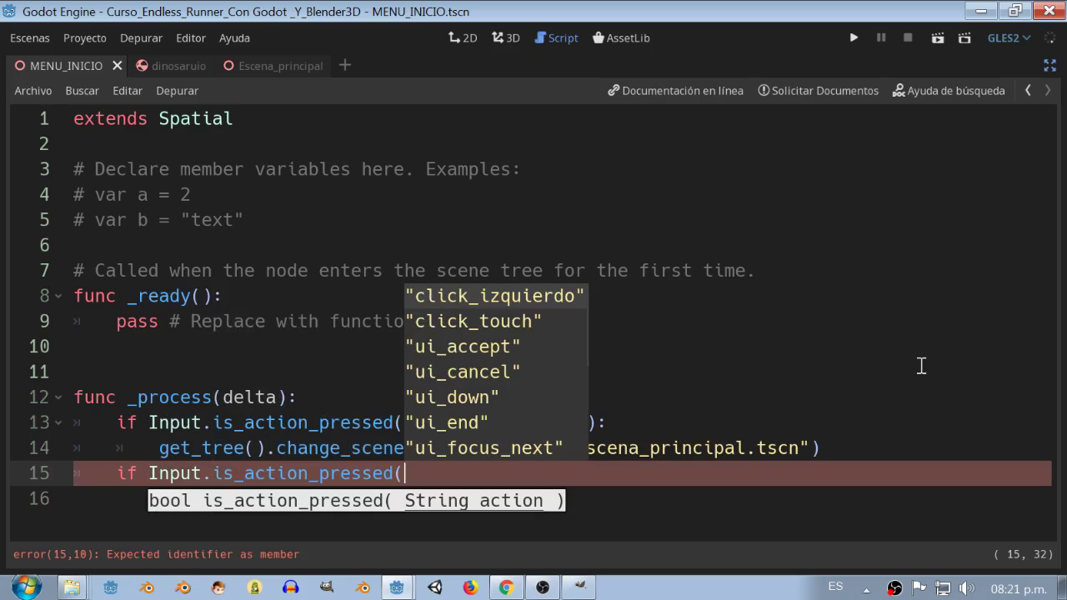
pyautogui.press('Down')
pyautogui.press('Return')
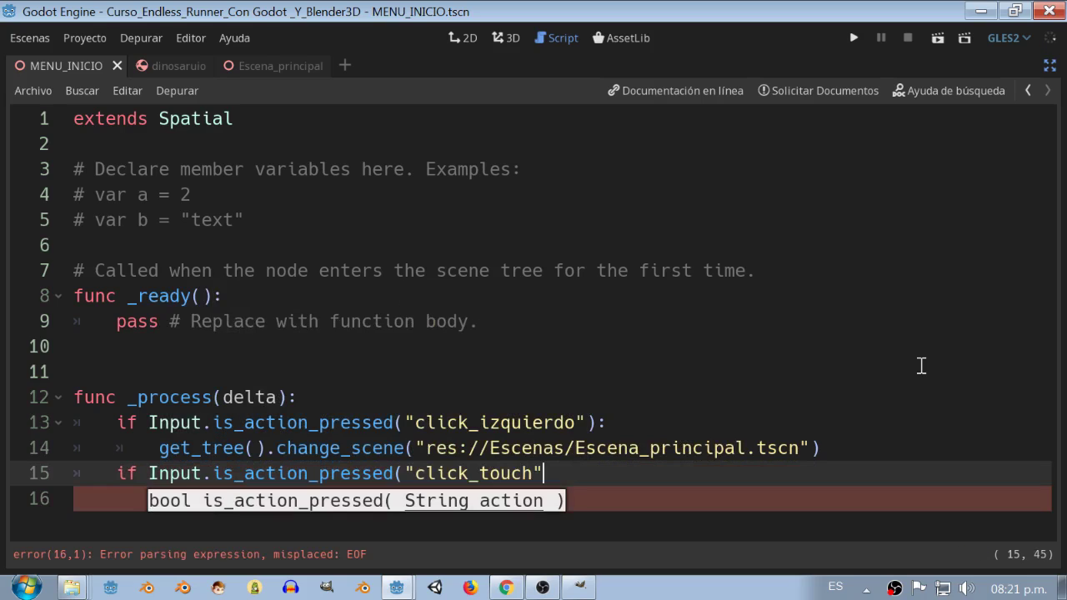
pyautogui.write('):')
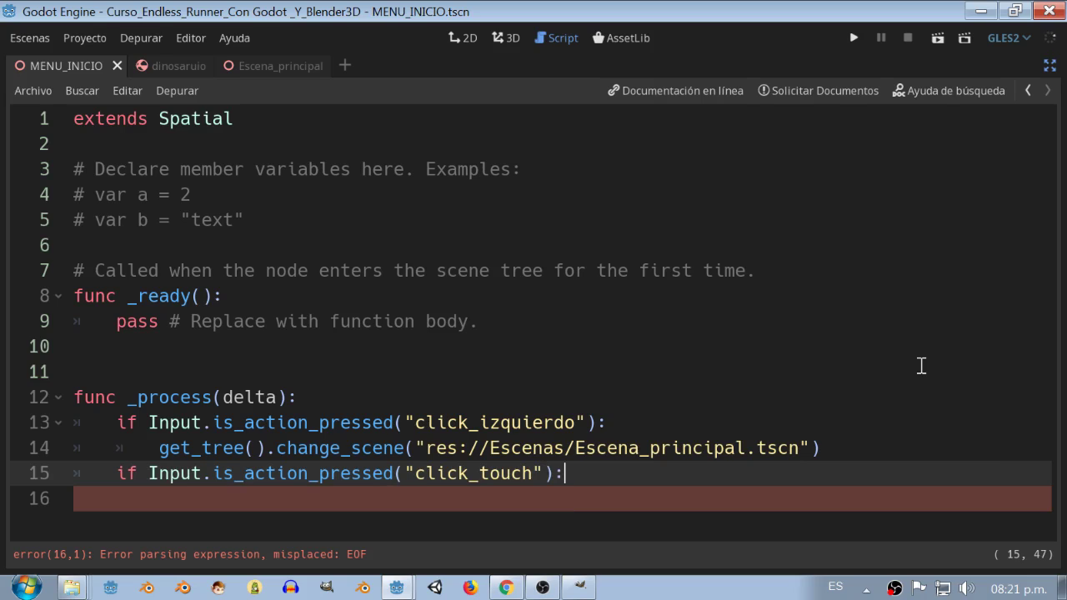
pyautogui.press('Return')
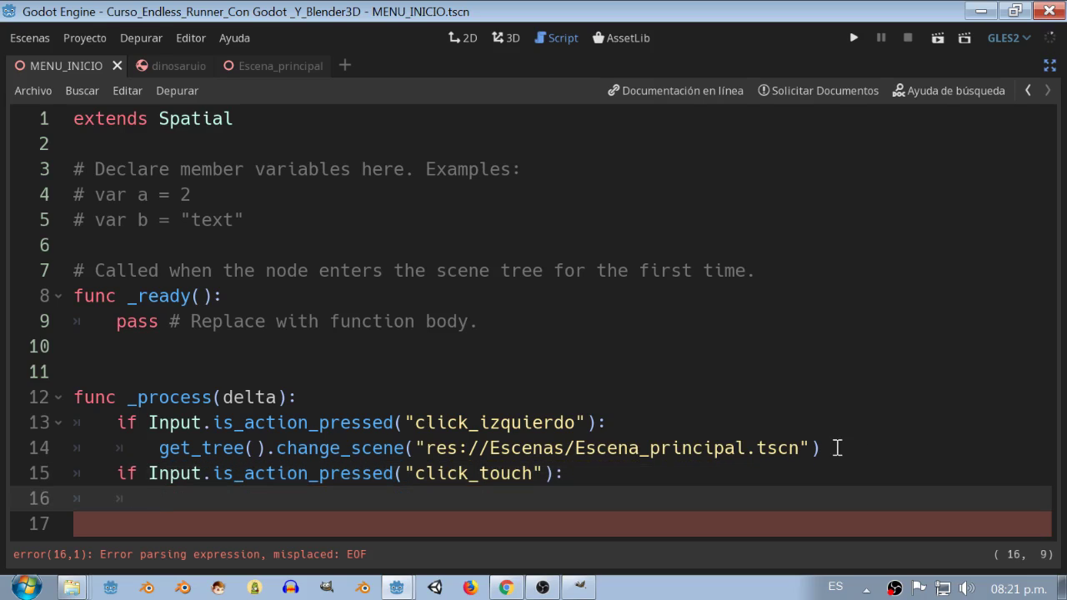
# Copy the change_scene call into the new click_touch block and save the scene
pyautogui.moveTo(833, 448); pyautogui.dragTo(156, 447)
pyautogui.hotkey('ctrl', 'c')
pyautogui.click(594, 471)
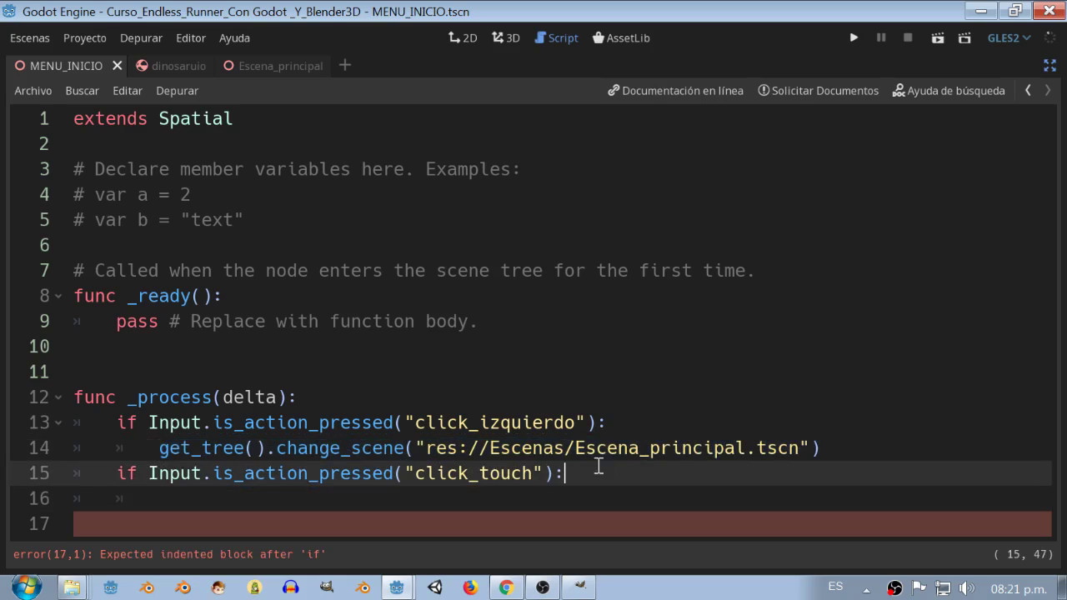
pyautogui.press('Return')
pyautogui.hotkey('ctrl', 'v')
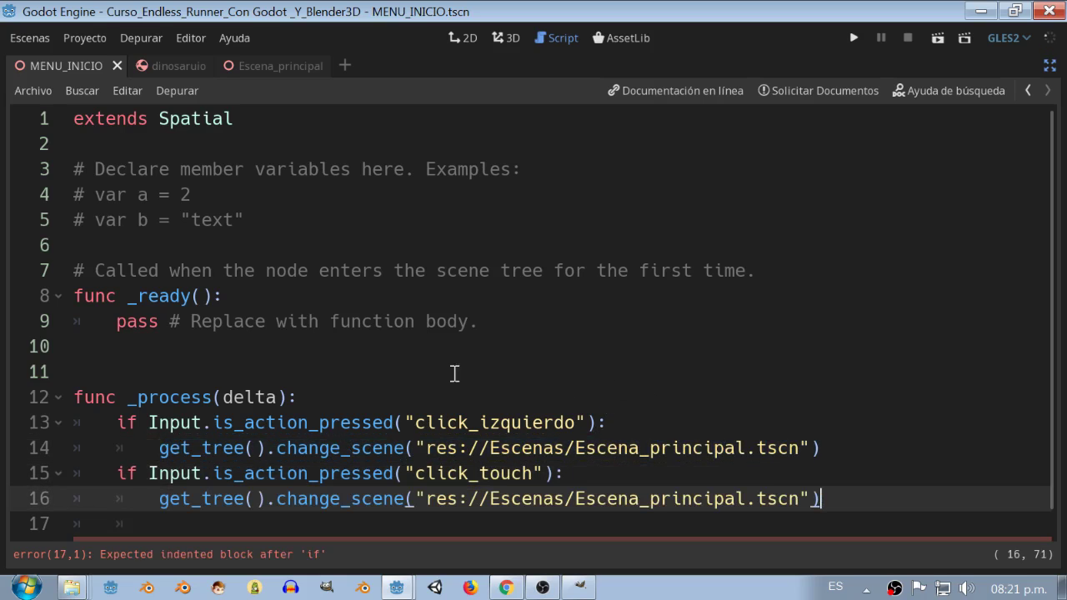
pyautogui.click(30, 40)
pyautogui.click(55, 135)
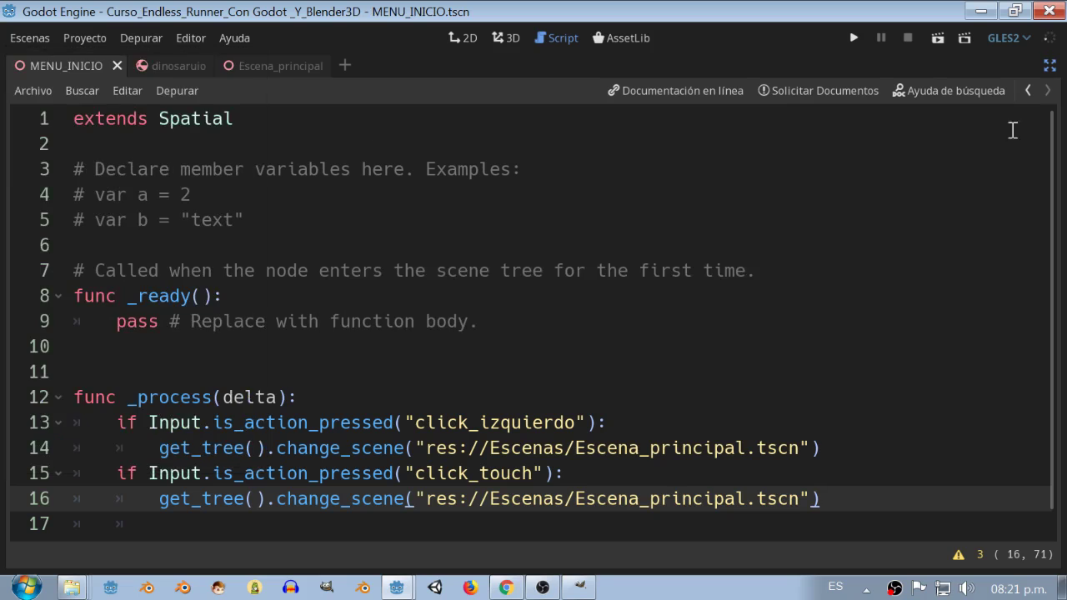
# Comment out the click_izquierdo check and its get_tree call, then save the scene
pyautogui.click(1050, 65)
pyautogui.click(889, 65)
pyautogui.click(118, 423)
pyautogui.write('#')
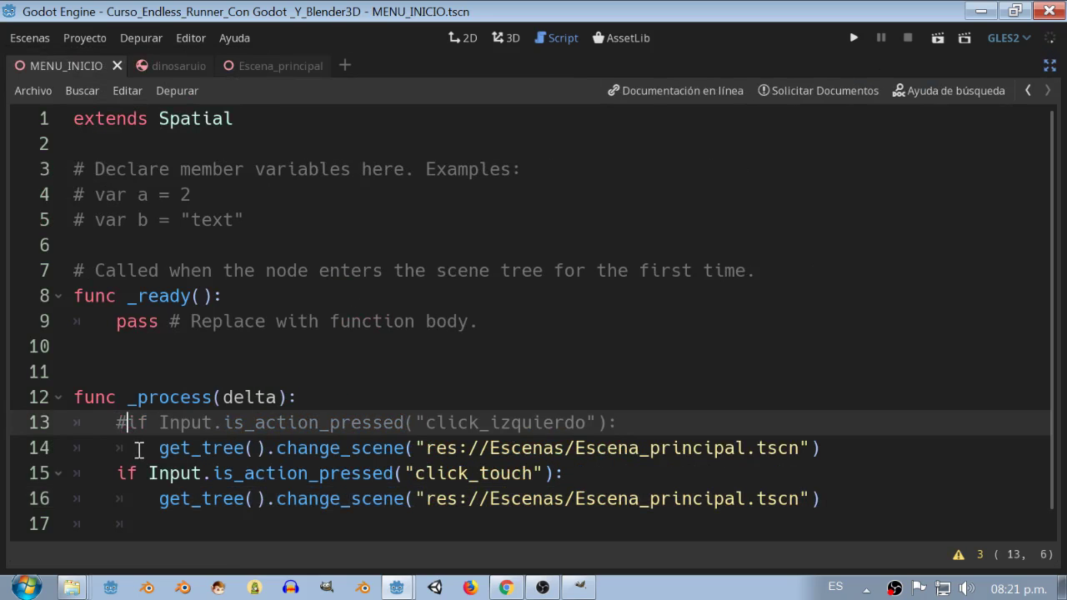
pyautogui.click(159, 448)
pyautogui.write('#')
pyautogui.click(1050, 65)
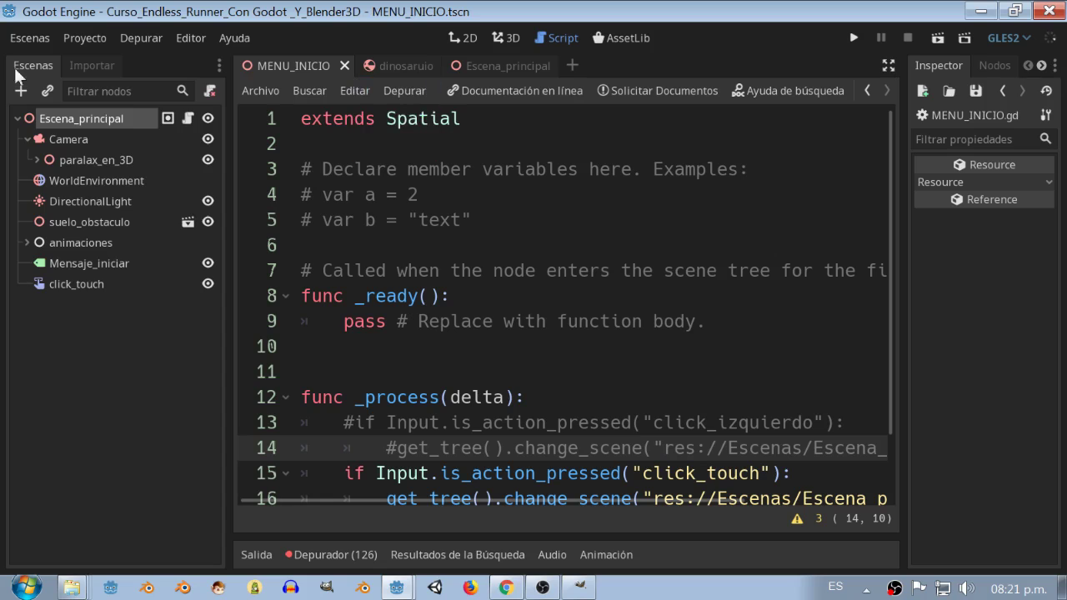
pyautogui.click(30, 37)
pyautogui.click(54, 137)
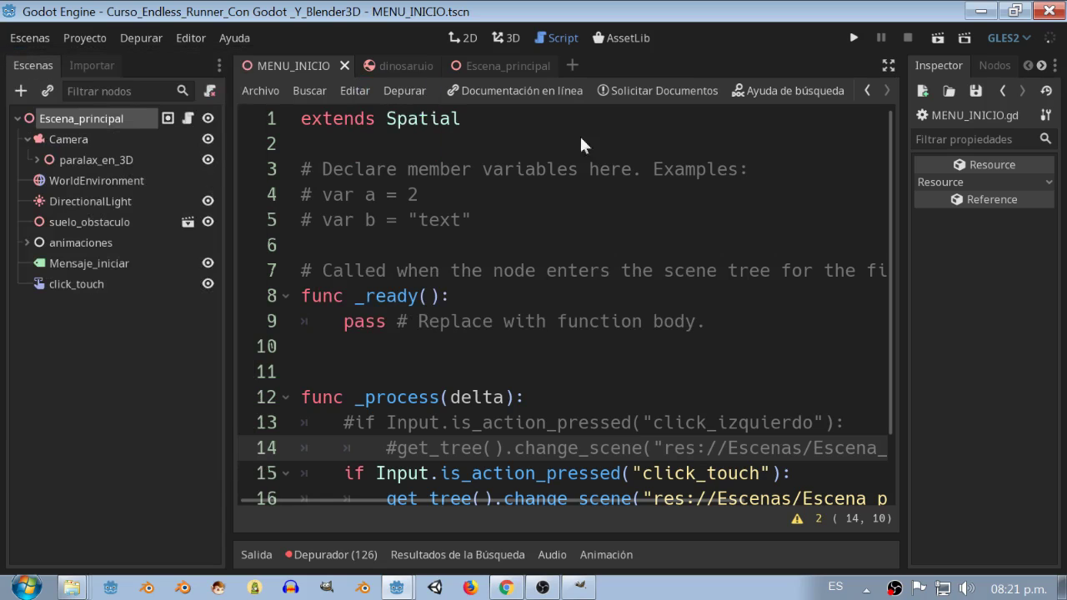
# Run the game, click the menu screen to test starting, then stop the run
pyautogui.click(853, 38)
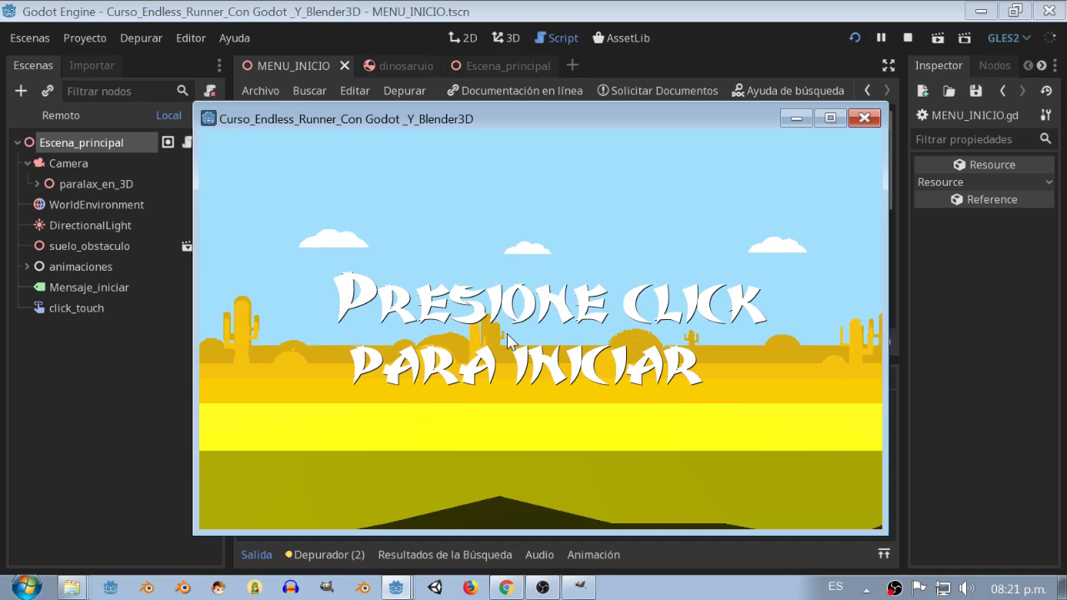
pyautogui.click(507, 333)
pyautogui.click(865, 118)
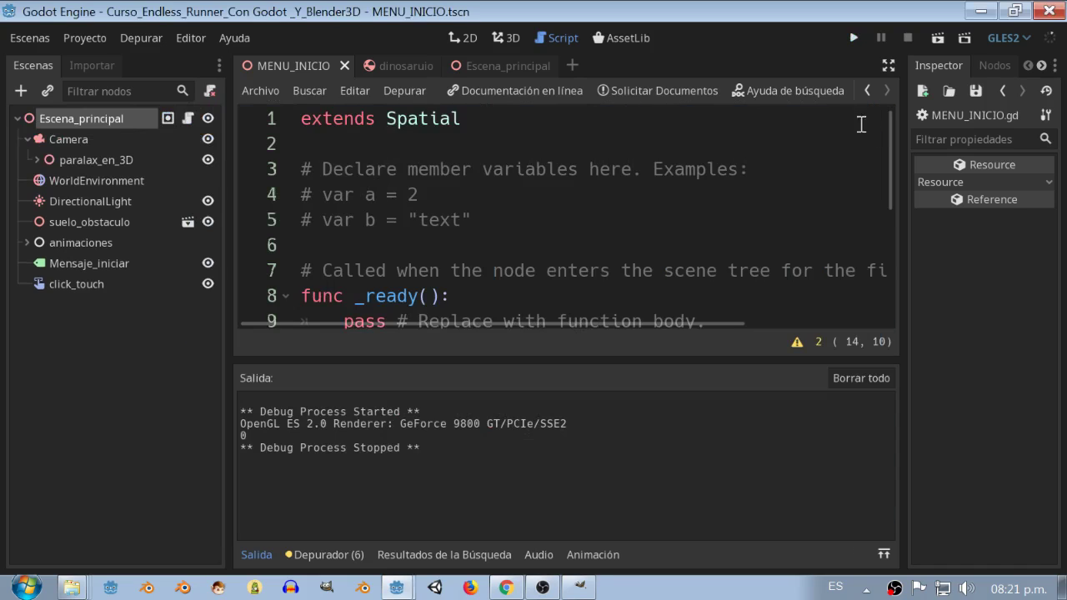
pyautogui.click(90, 263)
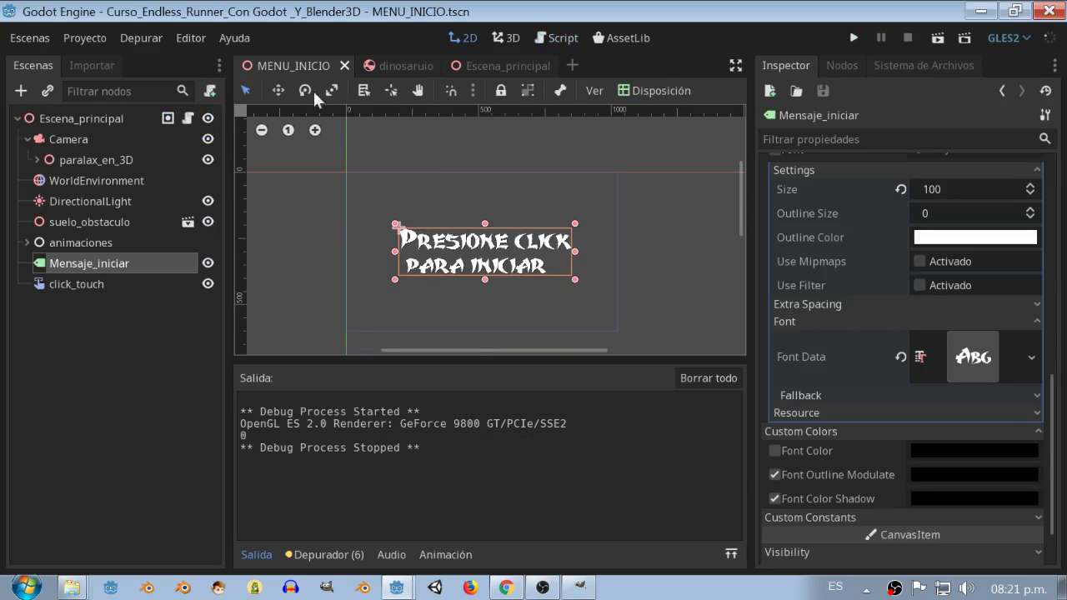
# Begin editing the Mensaje_iniciar Text property, adding 'o la panta' on a new line
pyautogui.scroll(10, 872, 256)
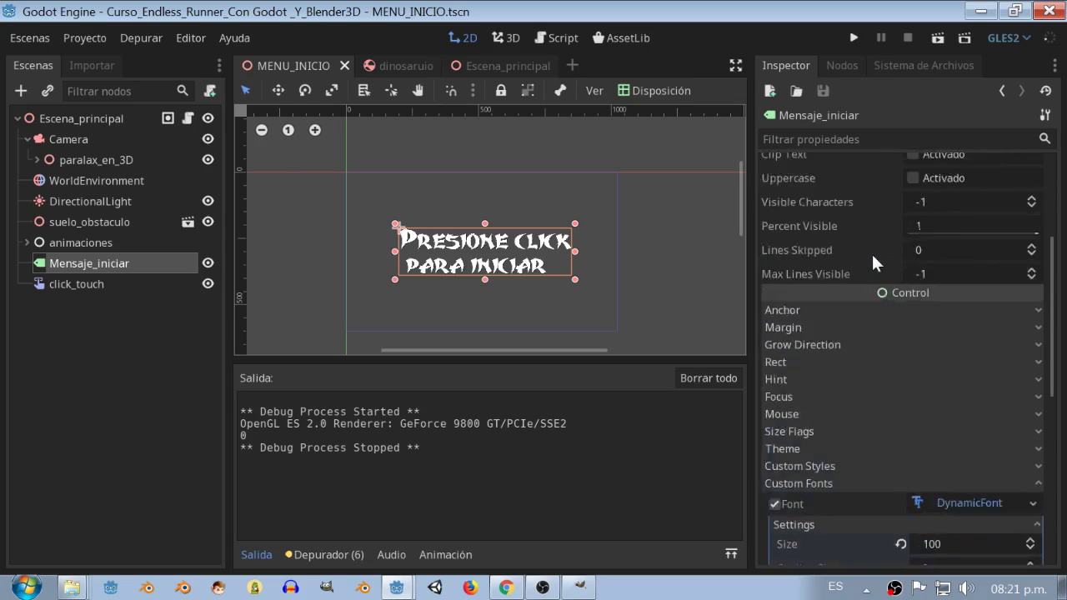
pyautogui.scroll(5, 872, 259)
pyautogui.click(771, 223)
pyautogui.press('BackSpace')
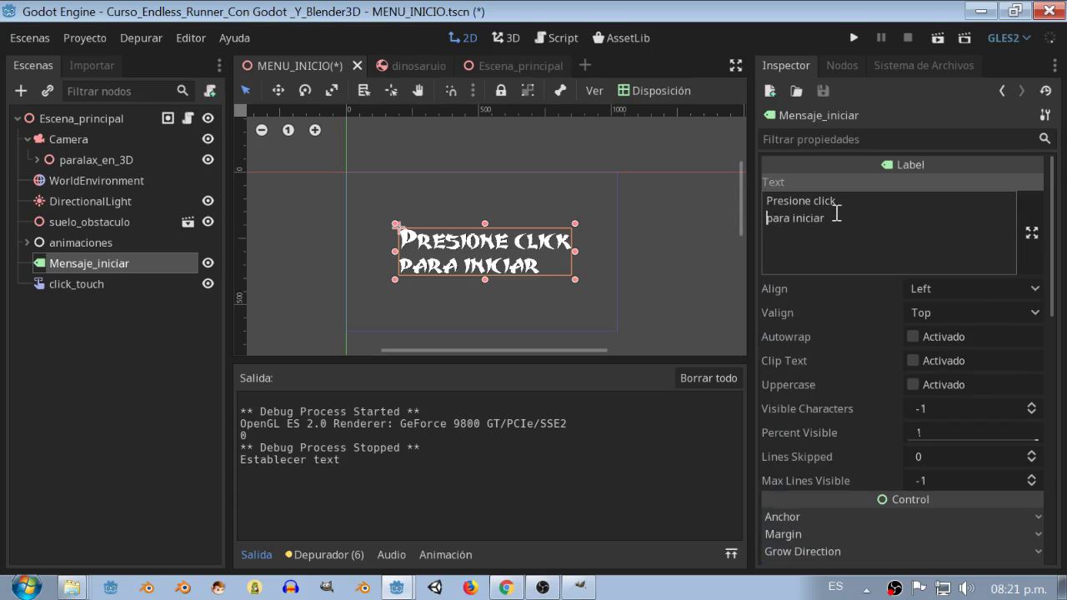
pyautogui.write(' o')
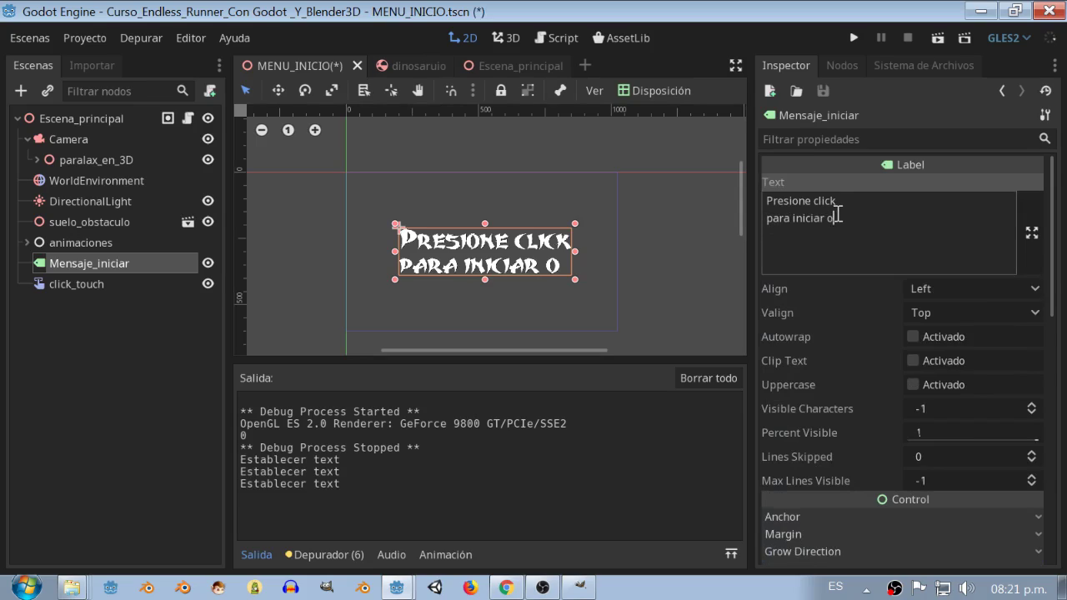
pyautogui.press('Return')
pyautogui.write('la ´panta')
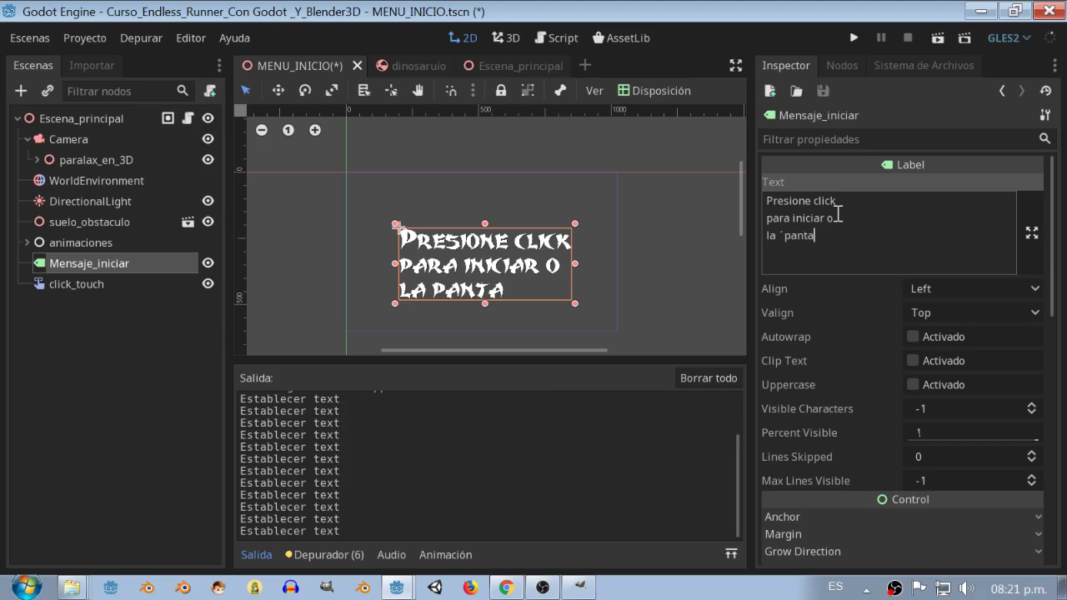
# Check the click_touch button's properties, then reselect the start message label
pyautogui.click(408, 275)
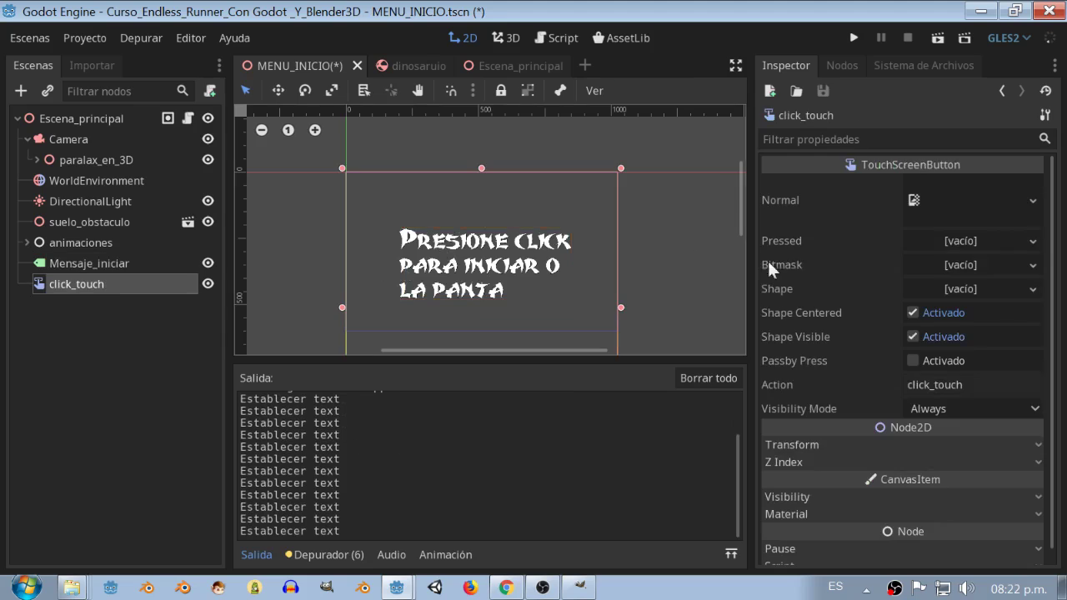
pyautogui.click(117, 264)
pyautogui.click(115, 284)
pyautogui.scroll(-1, 882, 266)
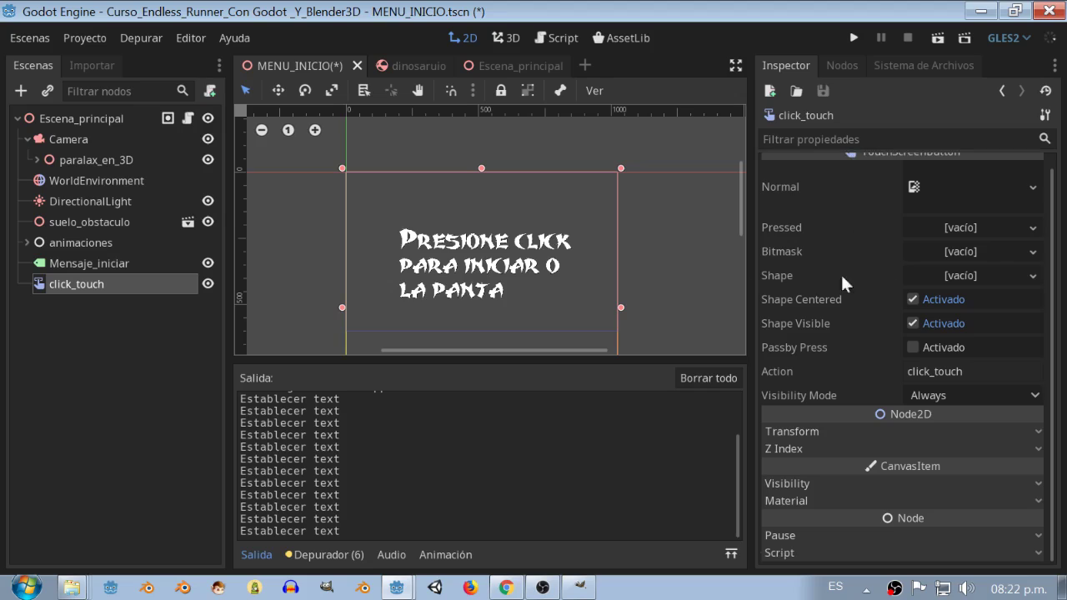
pyautogui.click(105, 263)
# Fix the label text to 'Presione click / o la pantalla / para iniciar' on three lines
pyautogui.moveTo(837, 234); pyautogui.dragTo(825, 217)
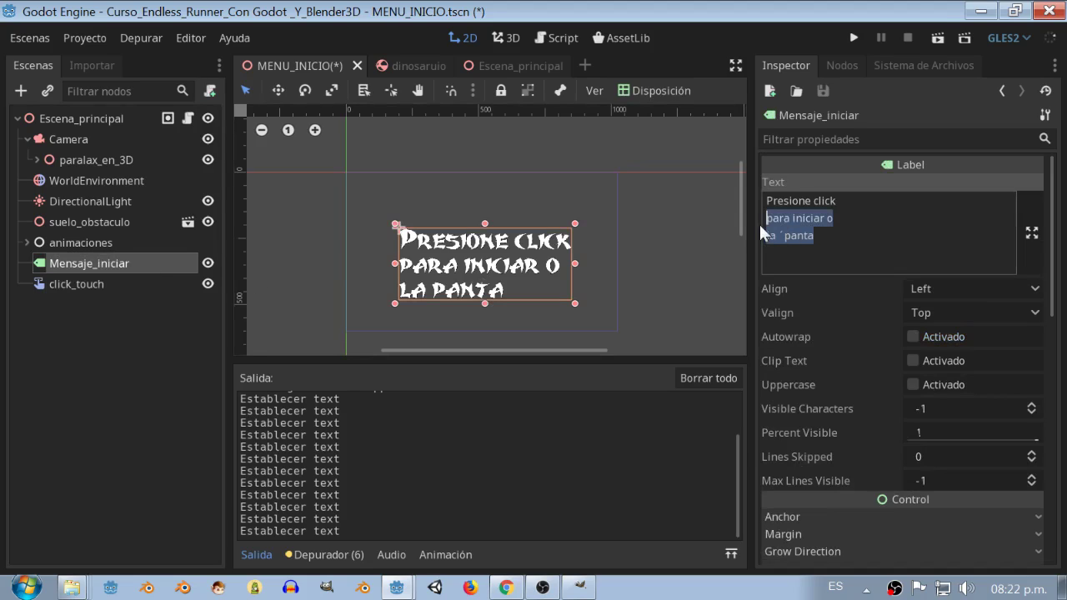
pyautogui.press('BackSpace')
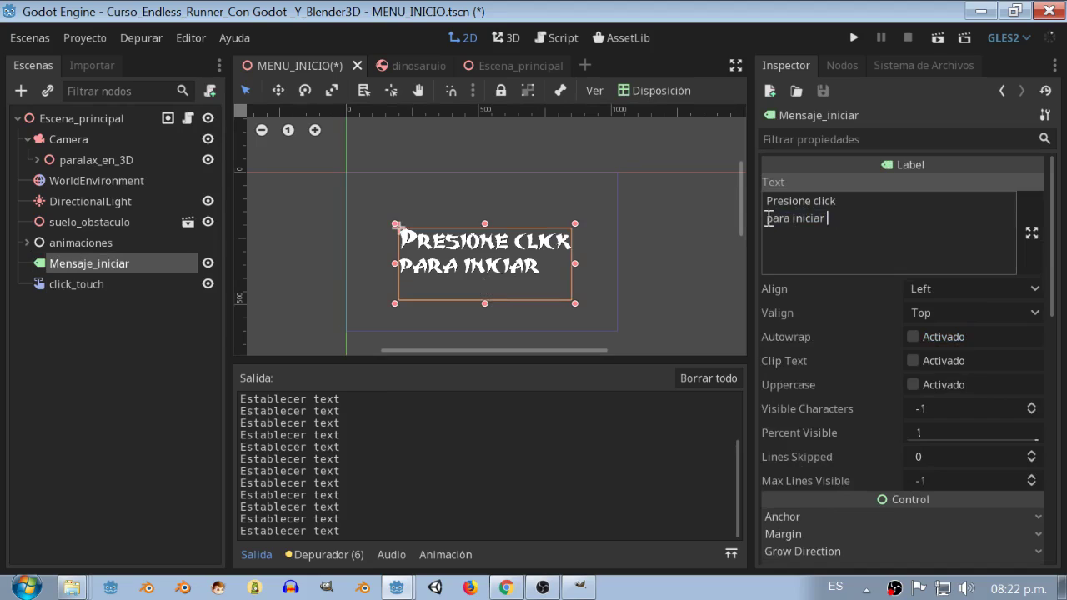
pyautogui.write('o')
pyautogui.press('Return')
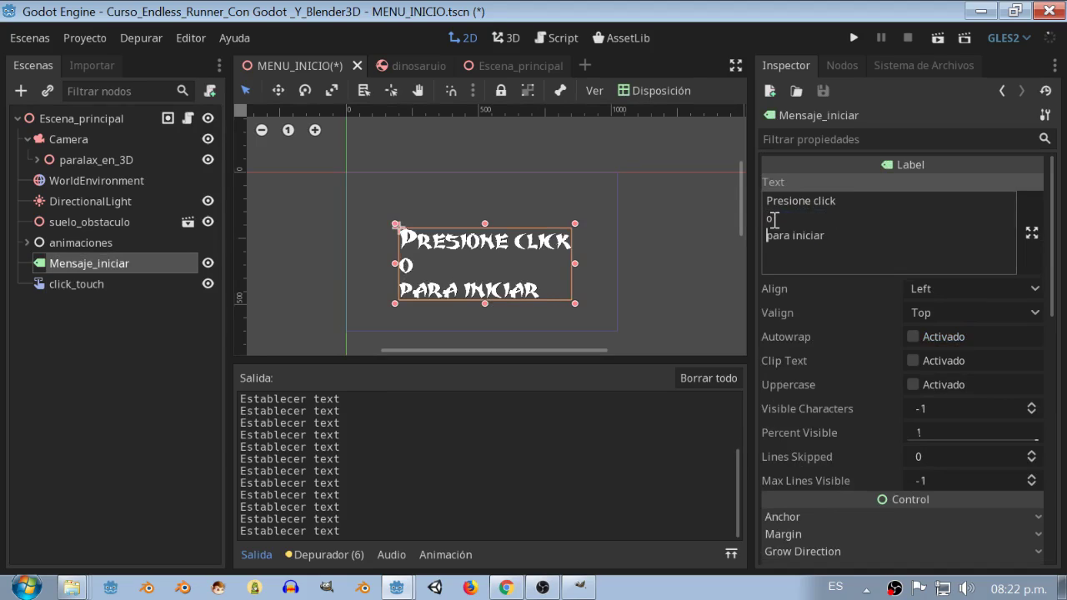
pyautogui.press('BackSpace')
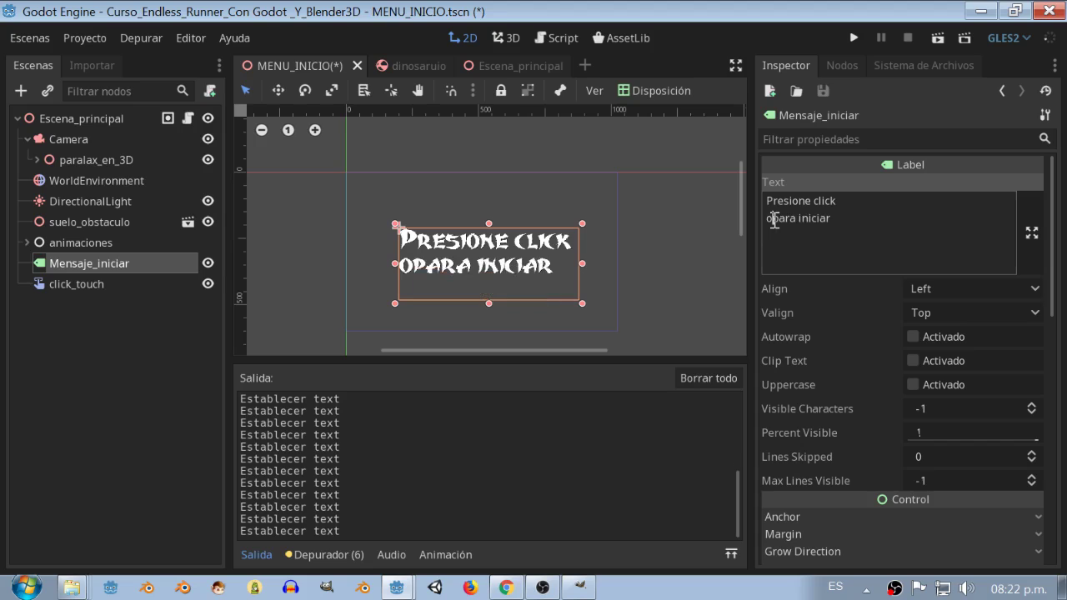
pyautogui.write('la pantalla')
pyautogui.press('Return')
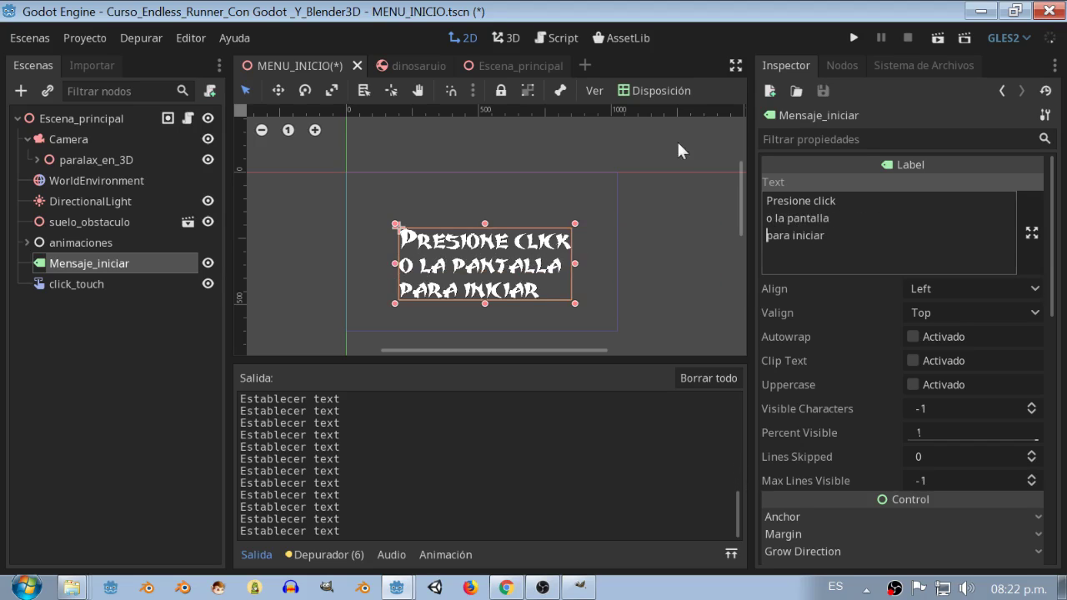
pyautogui.click(666, 161)
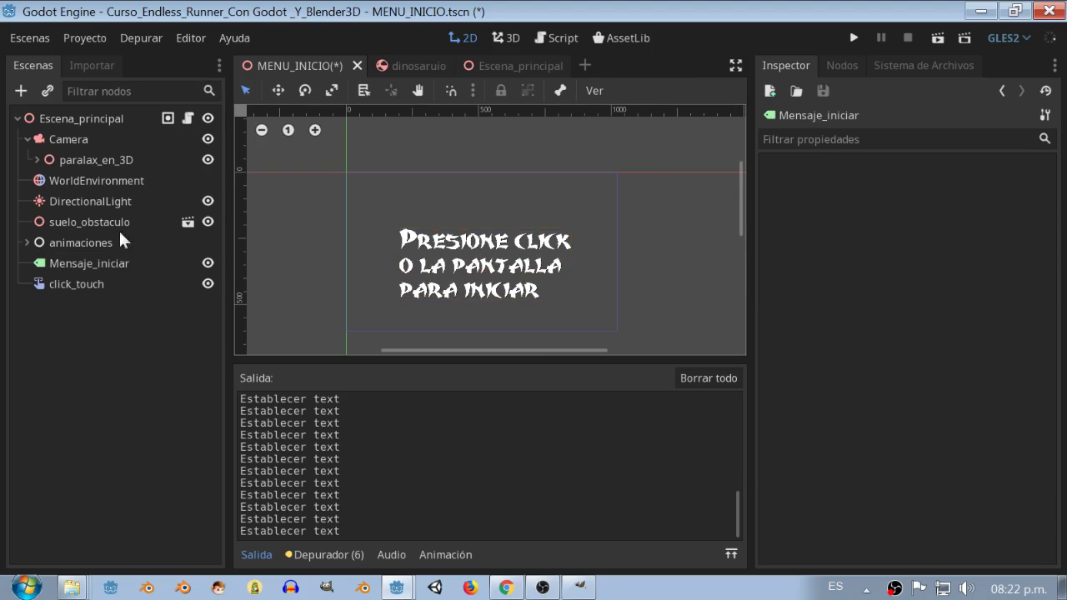
pyautogui.click(92, 262)
# Anchor the Mensaje_iniciar label to the screen centre and set its Align to Center
pyautogui.click(662, 93)
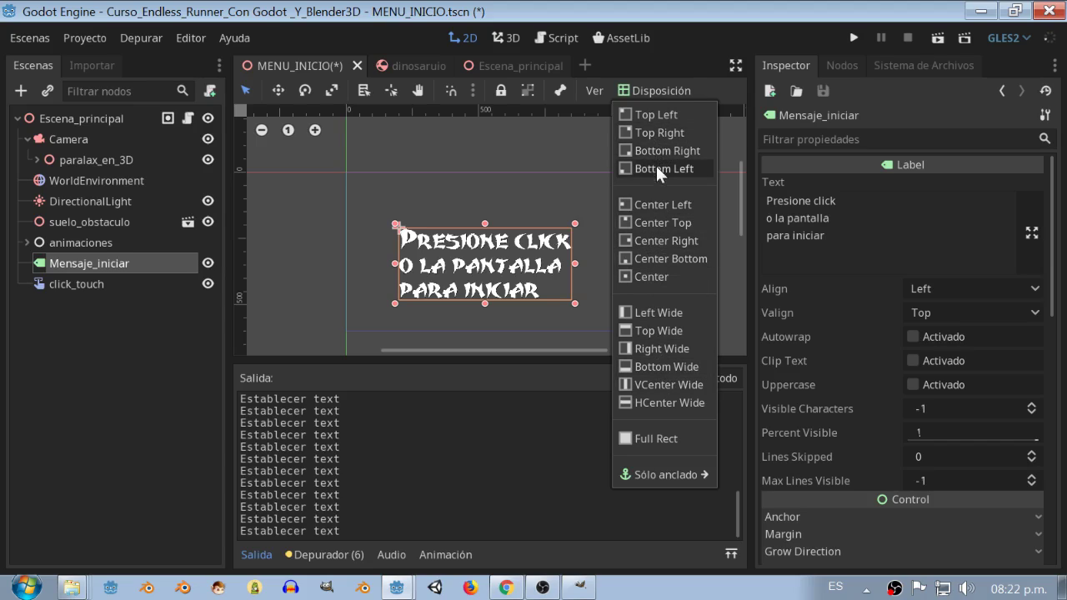
pyautogui.click(670, 283)
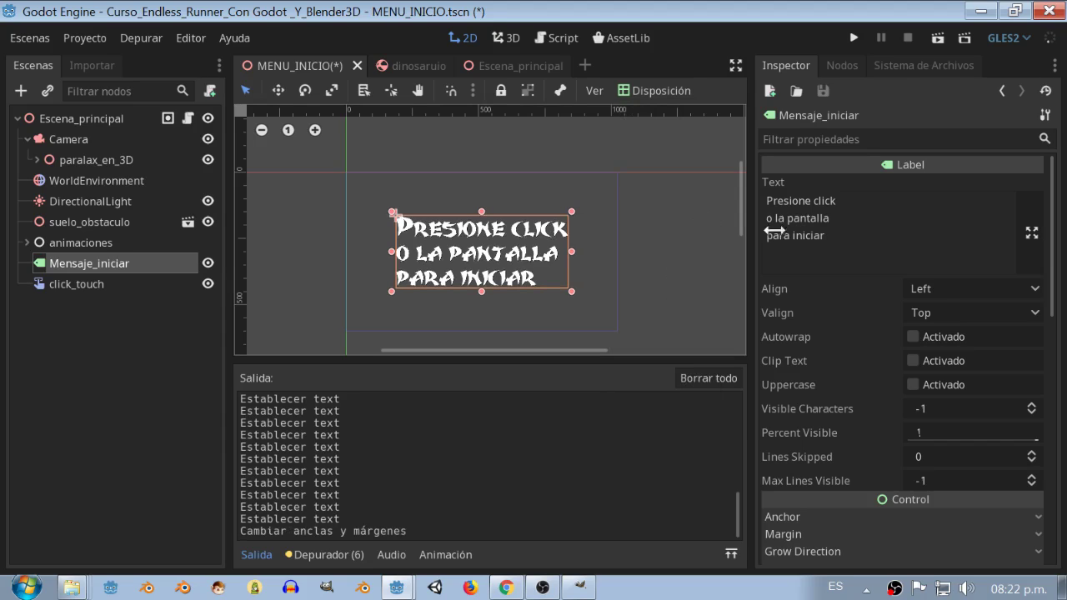
pyautogui.click(940, 287)
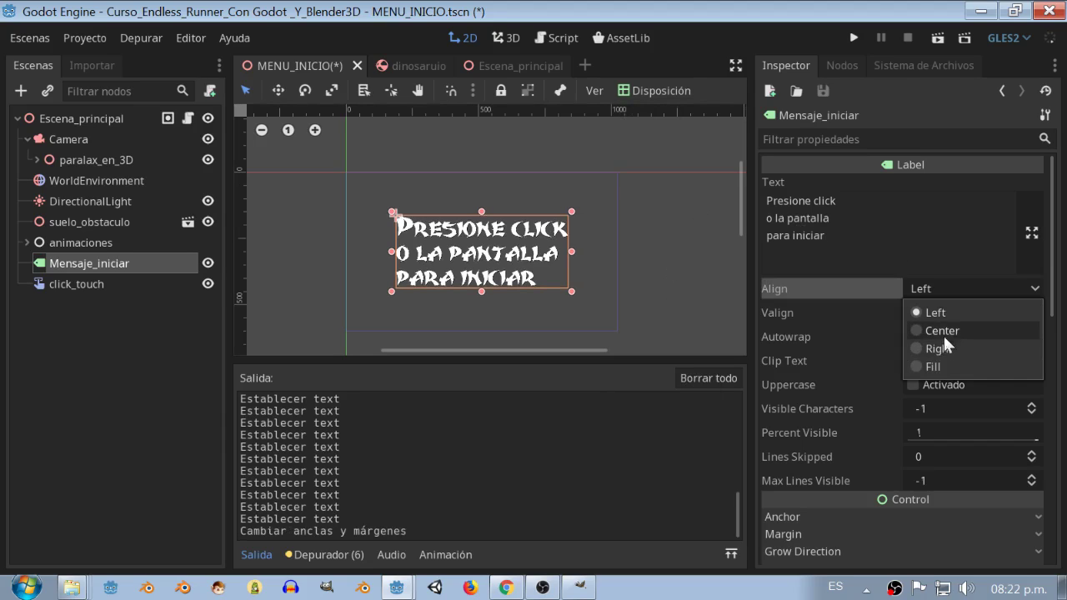
pyautogui.click(943, 330)
# Save the MENU_INICIO scene and open its script
pyautogui.click(11, 38)
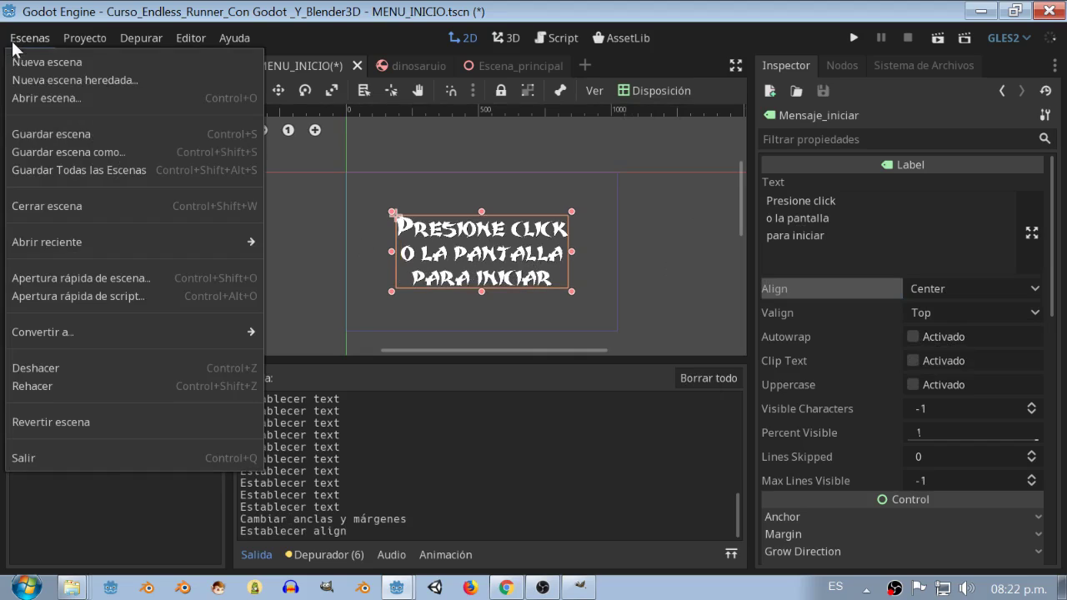
pyautogui.click(32, 132)
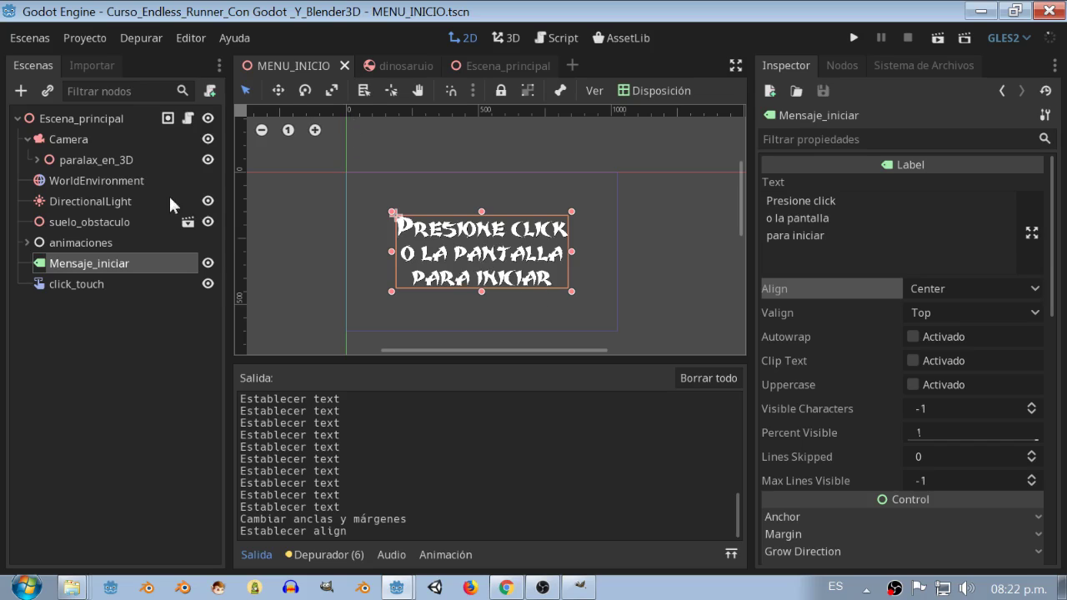
pyautogui.click(27, 138)
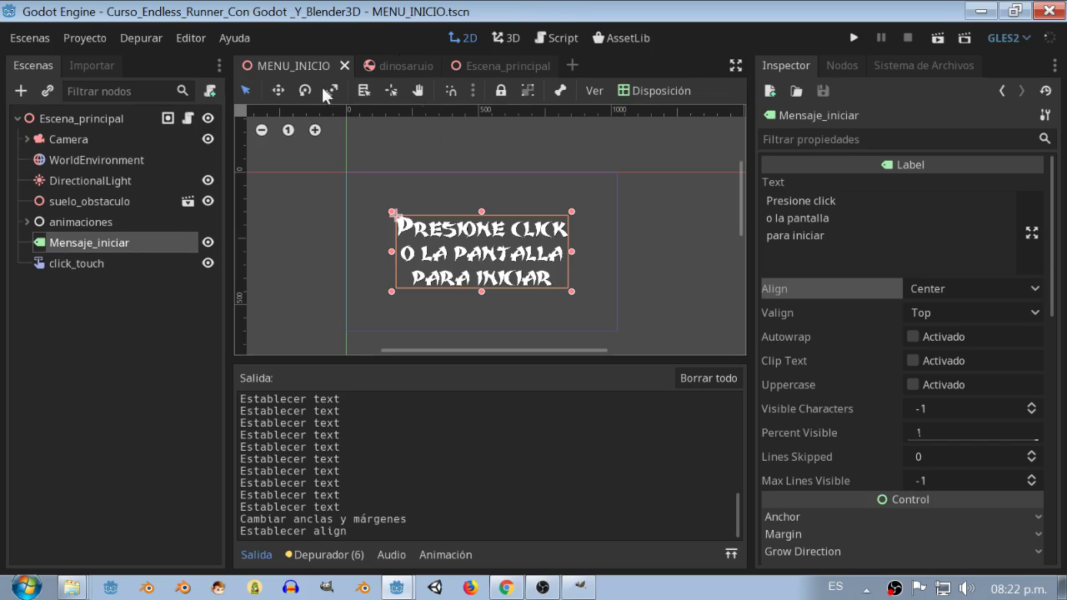
pyautogui.click(557, 38)
# Uncomment the click_izquierdo check on line 13 and the change_scene call on line 14
pyautogui.scroll(-3, 376, 192)
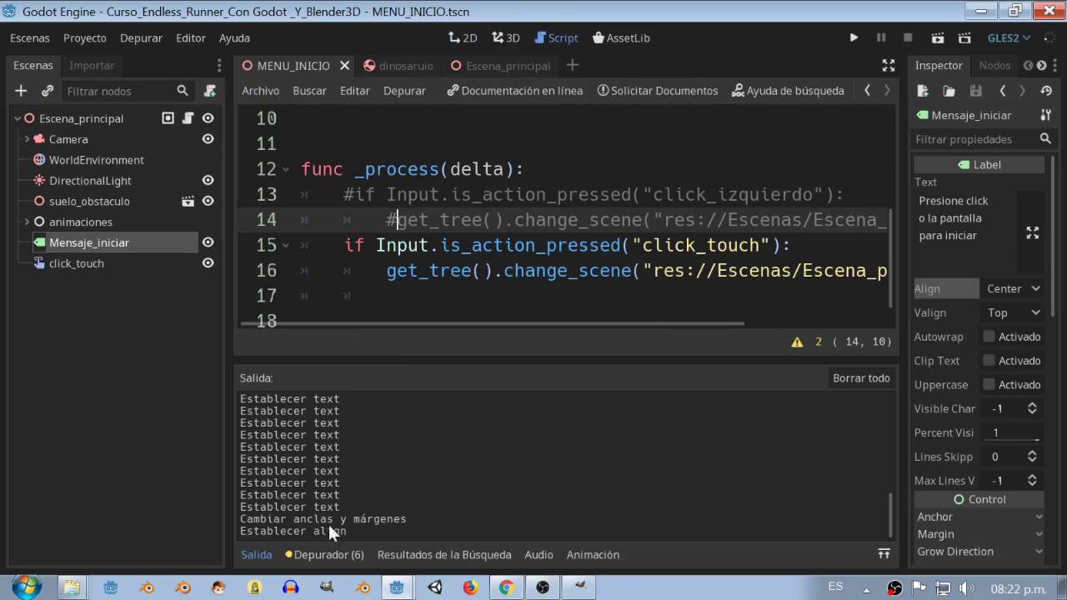
pyautogui.click(250, 554)
pyautogui.click(352, 348)
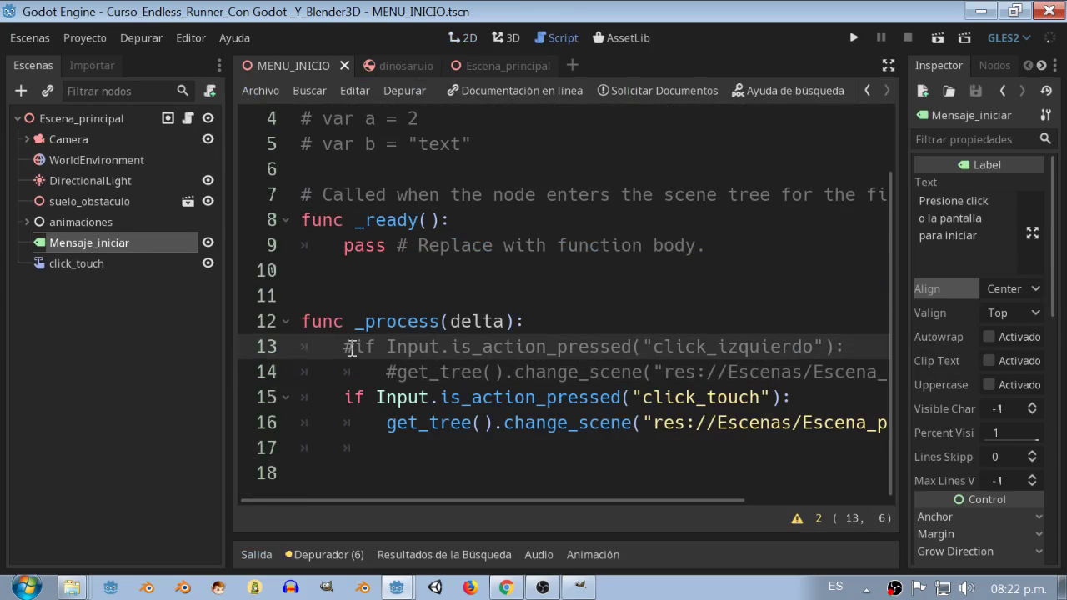
pyautogui.press('BackSpace')
pyautogui.rightClick(412, 367)
pyautogui.click(383, 372)
pyautogui.press('Delete')
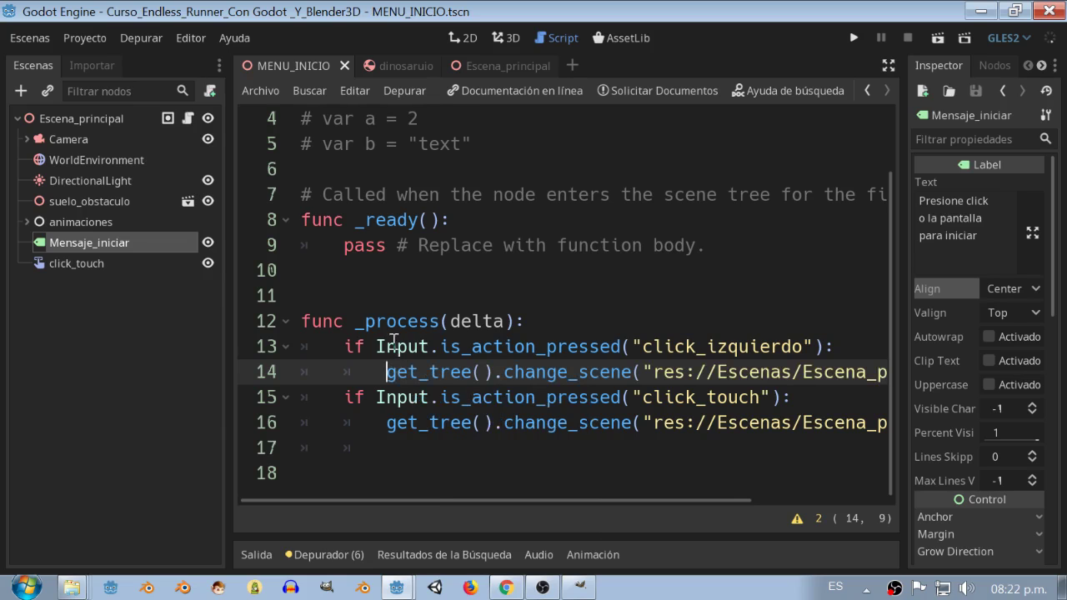
# Save the menu scene and run the project with F5
pyautogui.click(55, 38)
pyautogui.click(67, 135)
pyautogui.press('F5')
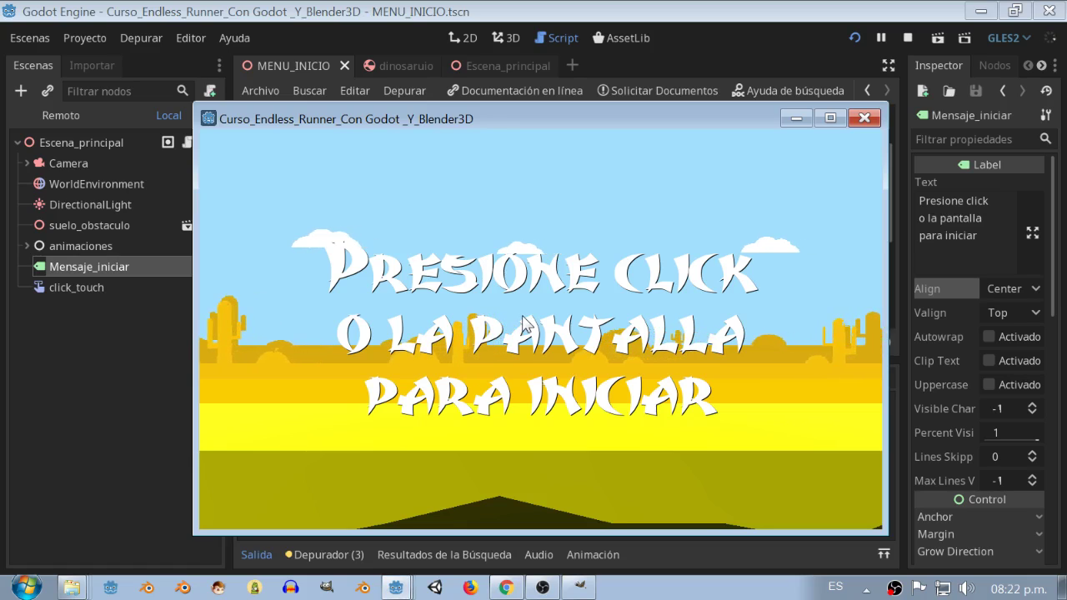
# Start the game with a click, jump three times over cacti, and close the window after game over
pyautogui.click(523, 316)
pyautogui.click(515, 396)
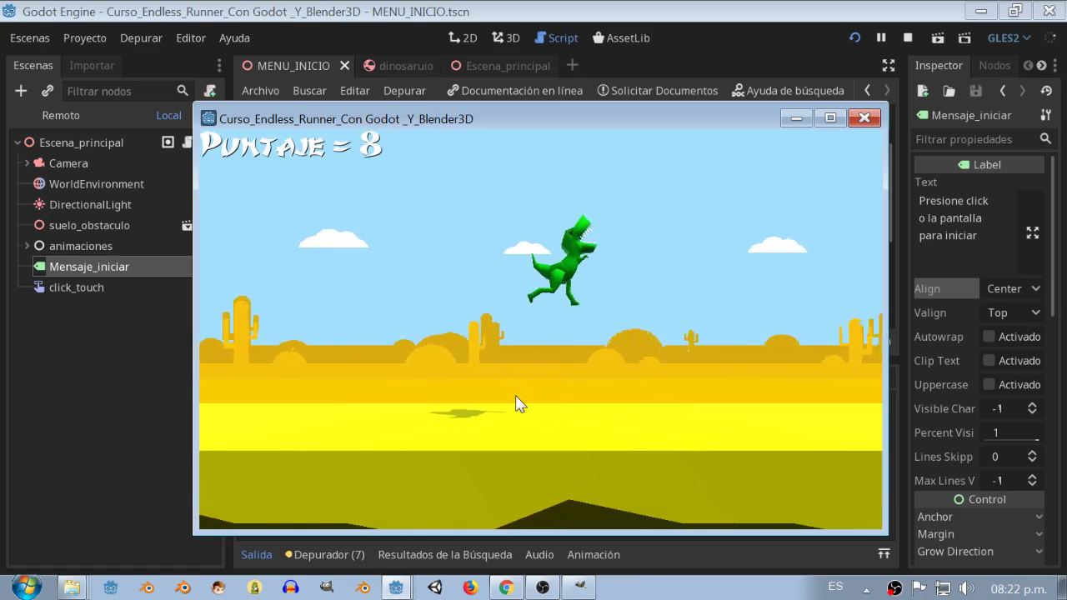
pyautogui.click(516, 396)
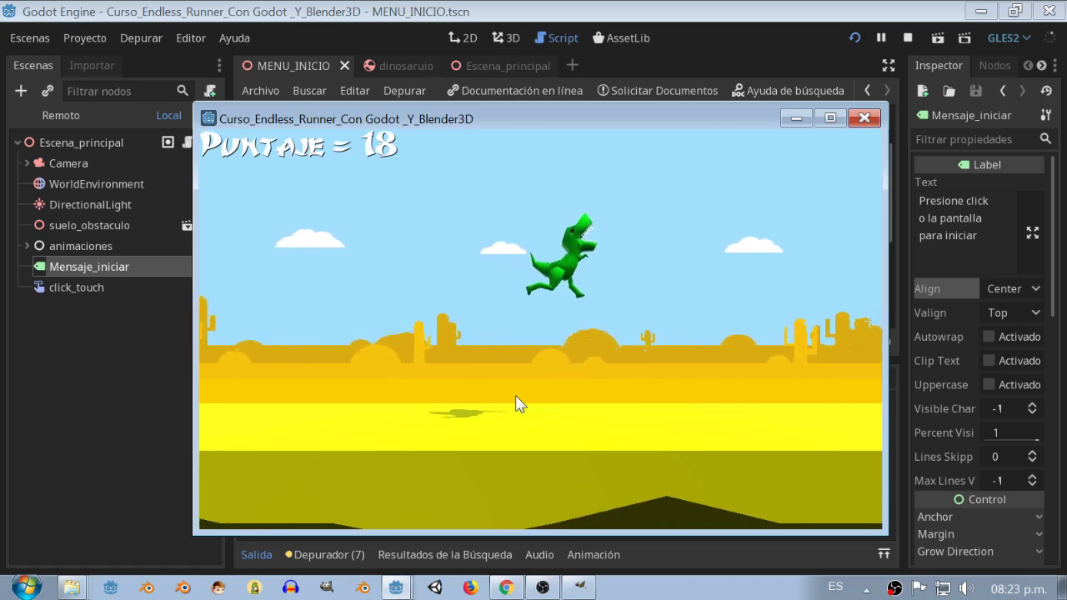
pyautogui.click(517, 397)
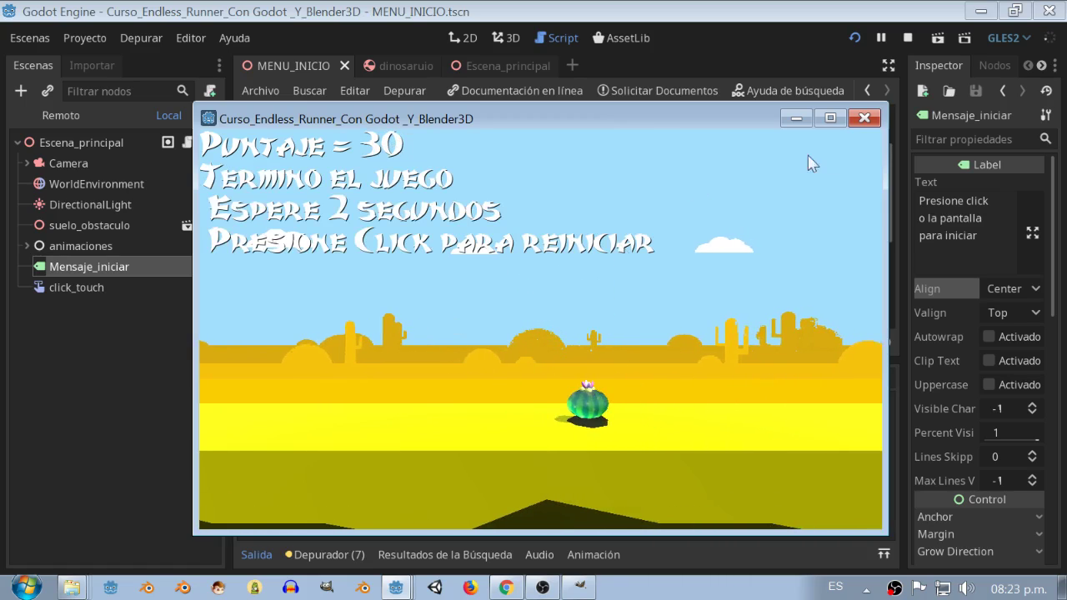
pyautogui.click(864, 119)
pyautogui.click(42, 38)
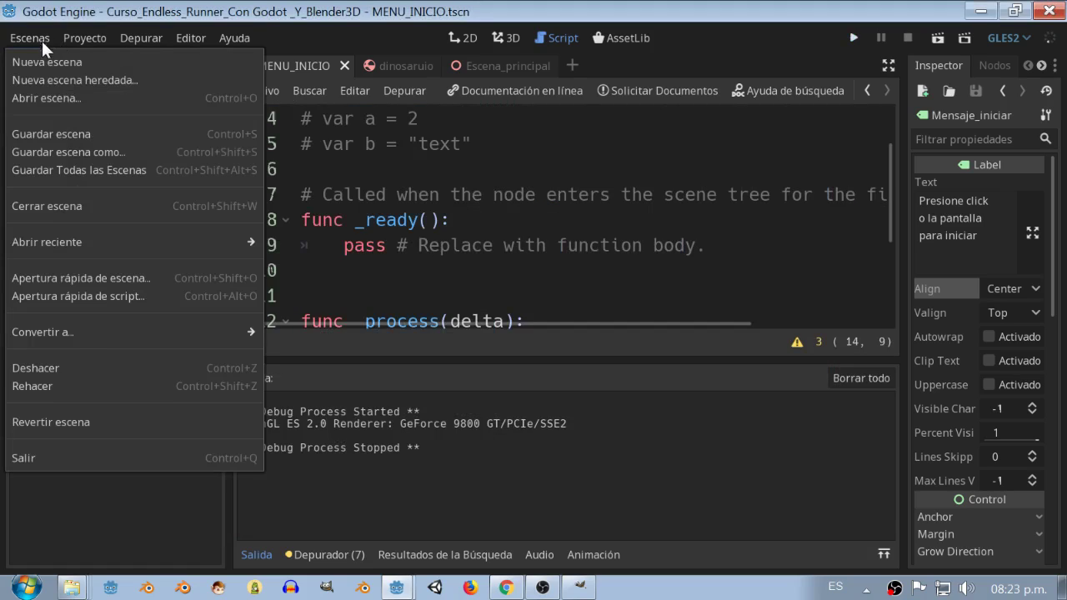
# Save MENU_INICIO and open the Escena_principal scene from the project files
pyautogui.click(84, 134)
pyautogui.click(261, 555)
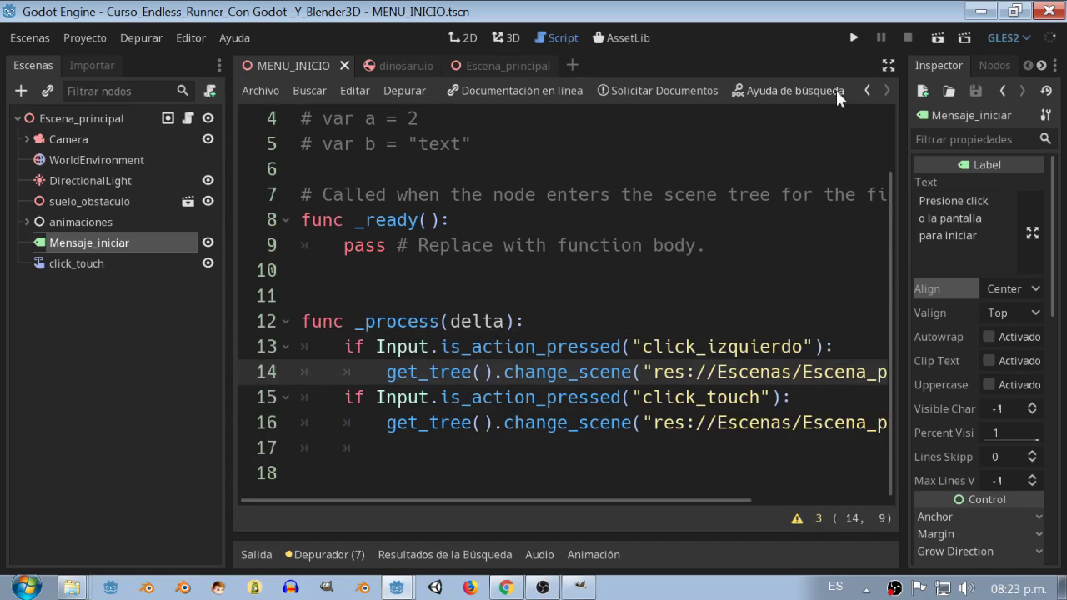
pyautogui.click(497, 43)
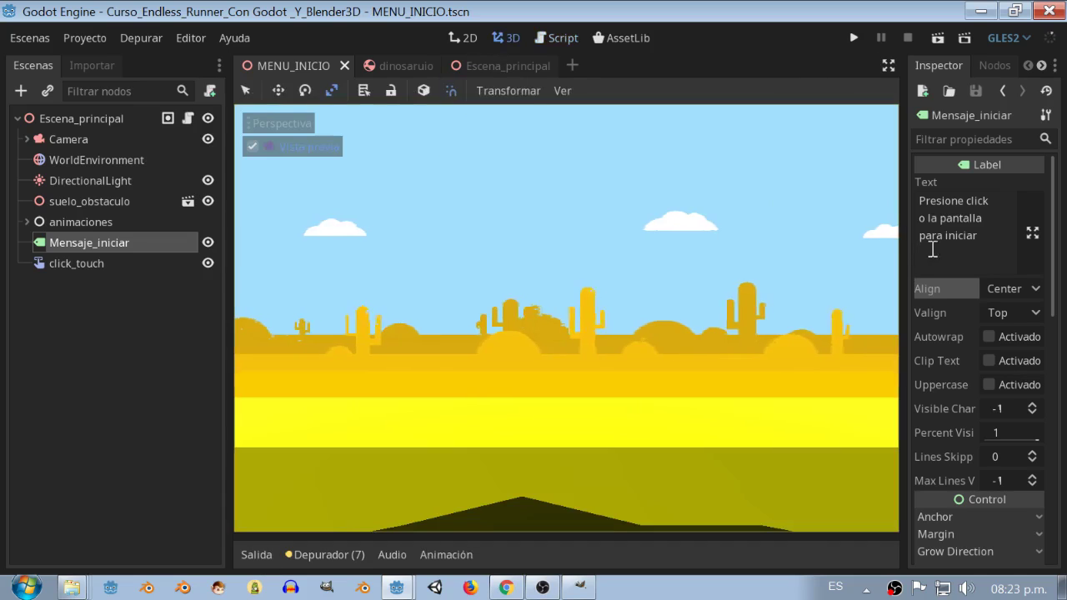
pyautogui.moveTo(906, 239); pyautogui.dragTo(587, 238)
pyautogui.click(725, 65)
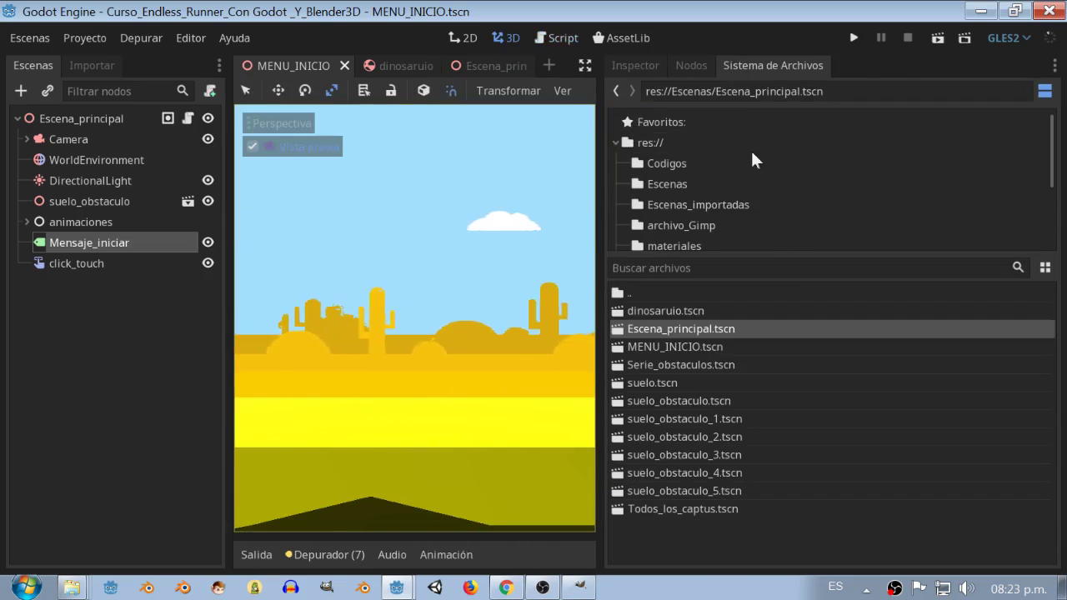
pyautogui.doubleClick(667, 331)
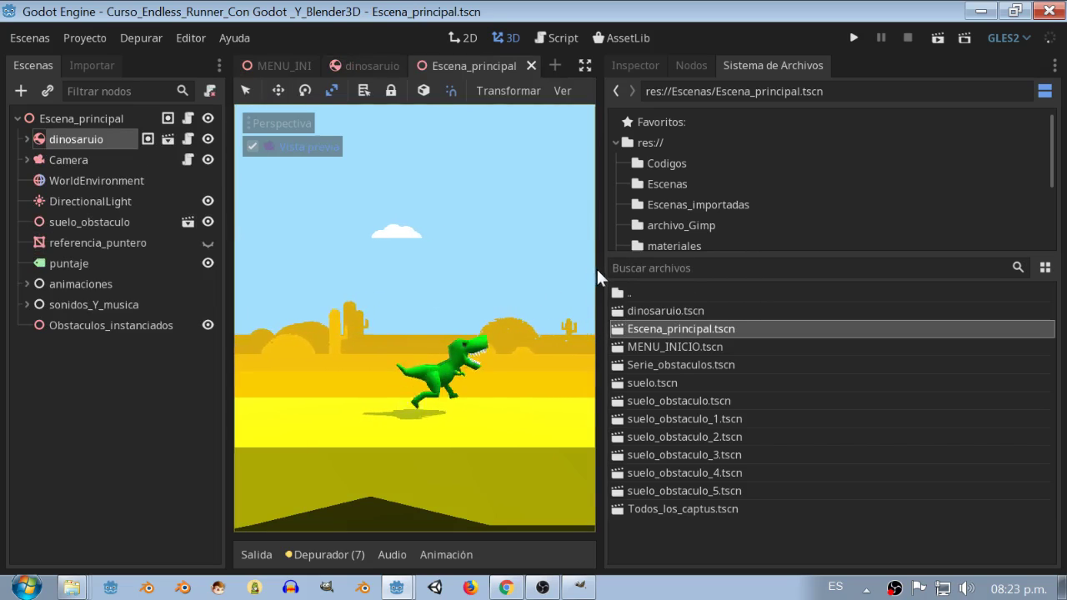
pyautogui.moveTo(593, 273); pyautogui.dragTo(744, 271)
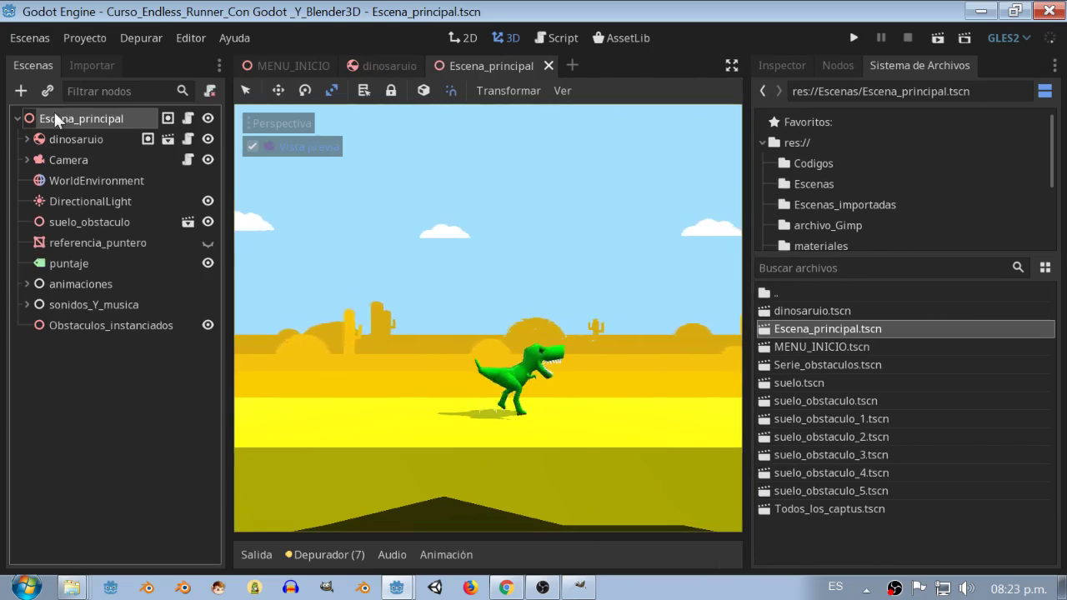
# Check the dinosaruio and MENU_INICIO scenes, then begin adding a TouchScreenButton to Escena_principal
pyautogui.click(383, 66)
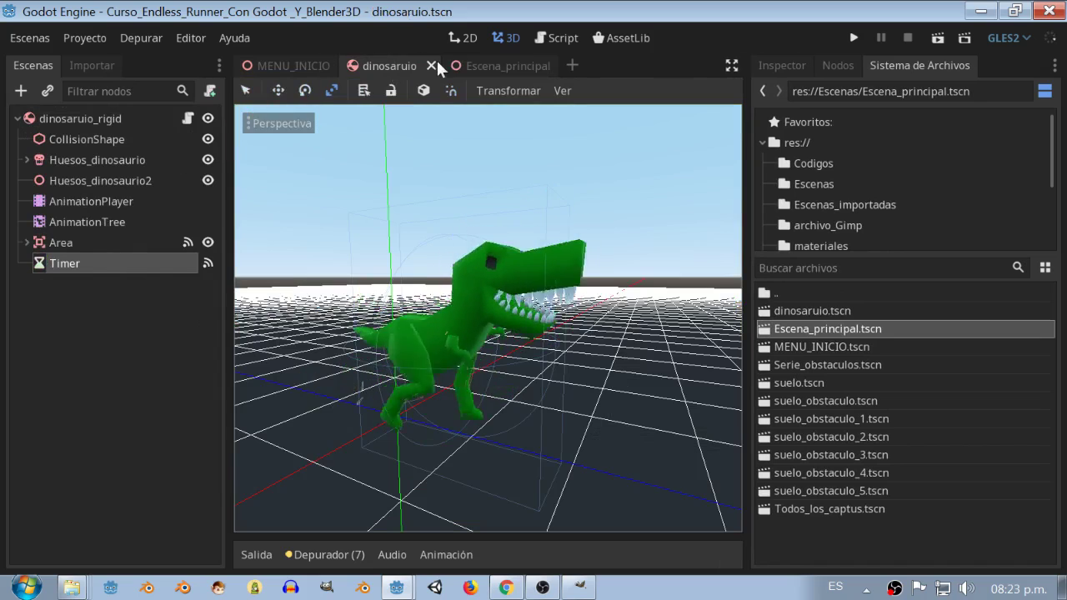
pyautogui.click(274, 66)
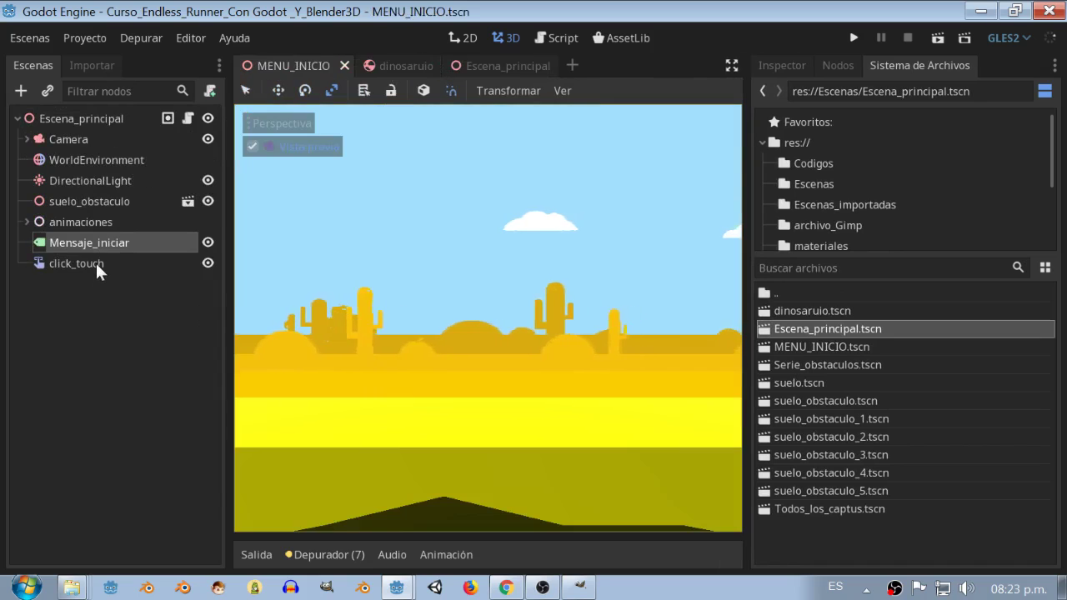
pyautogui.click(96, 262)
pyautogui.click(475, 66)
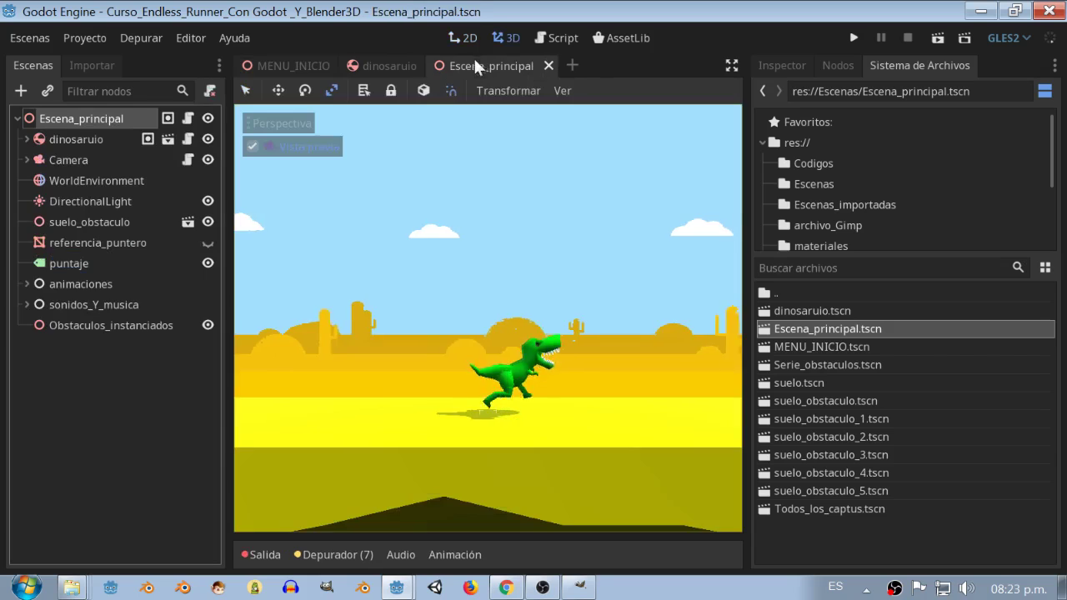
pyautogui.click(21, 90)
pyautogui.click(249, 327)
# Create a TouchScreenButton named click_touch and set its Action to click_touch
pyautogui.click(396, 503)
pyautogui.doubleClick(69, 349)
pyautogui.write('click_touch')
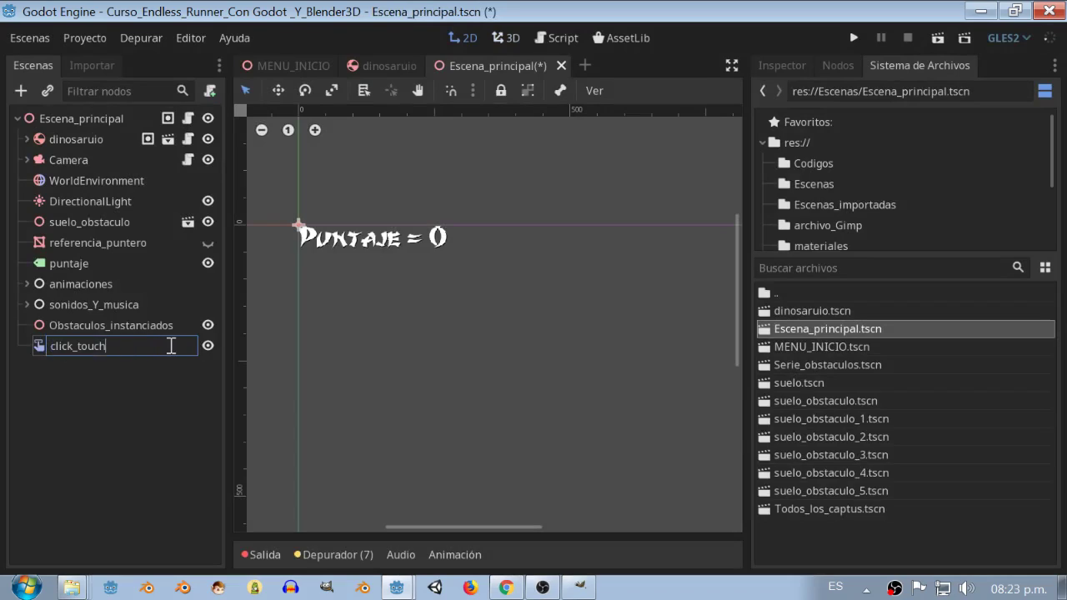
pyautogui.click(655, 293)
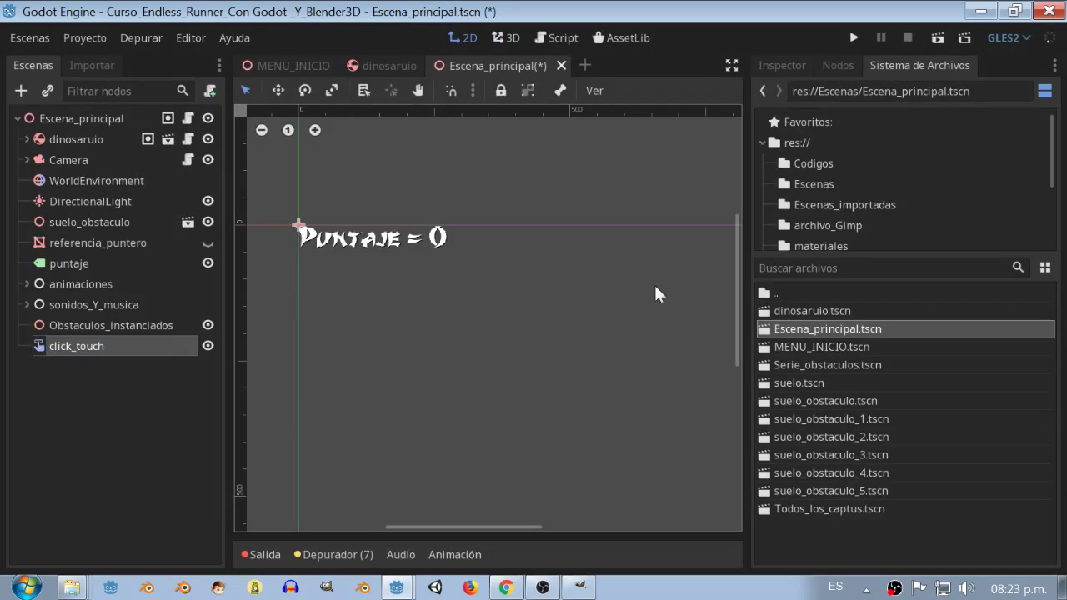
pyautogui.click(781, 67)
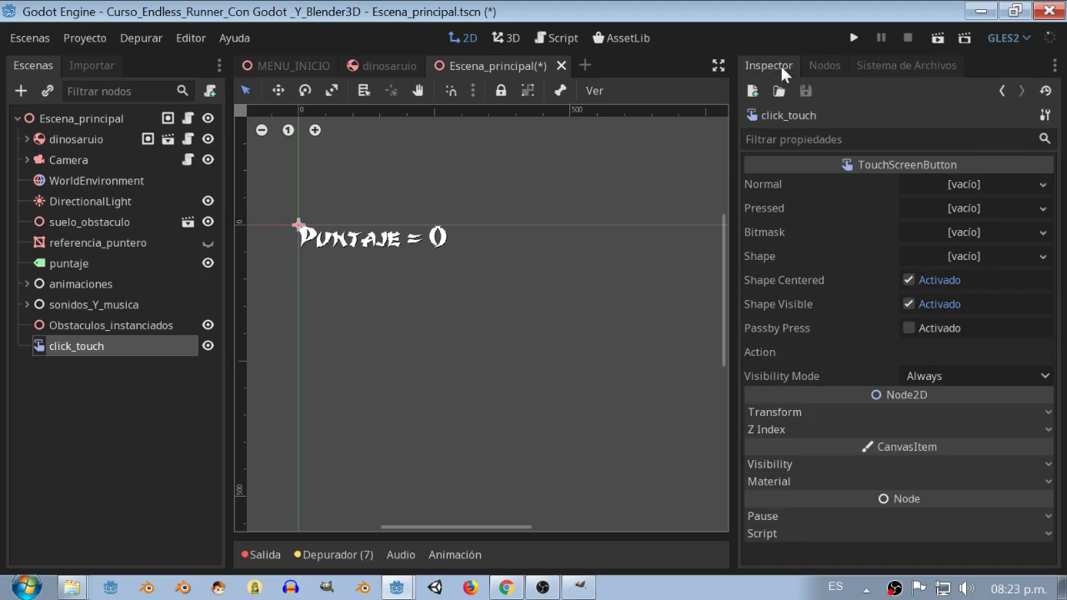
pyautogui.click(925, 350)
pyautogui.write('click_touch')
pyautogui.press('Return')
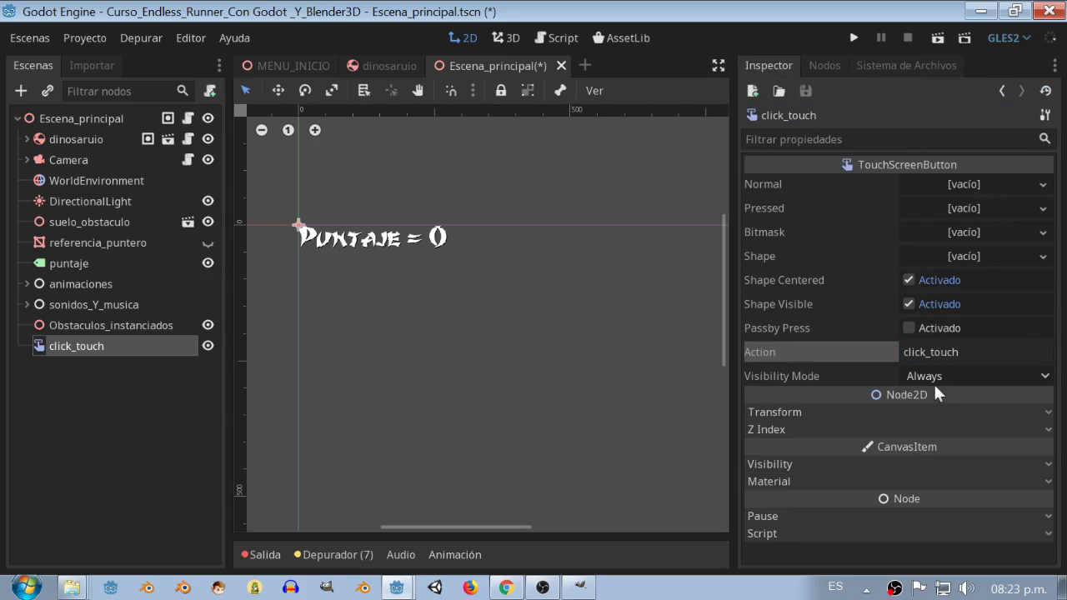
# Load texturas/touch_screen_transparente.png as the button's Normal texture
pyautogui.click(1043, 188)
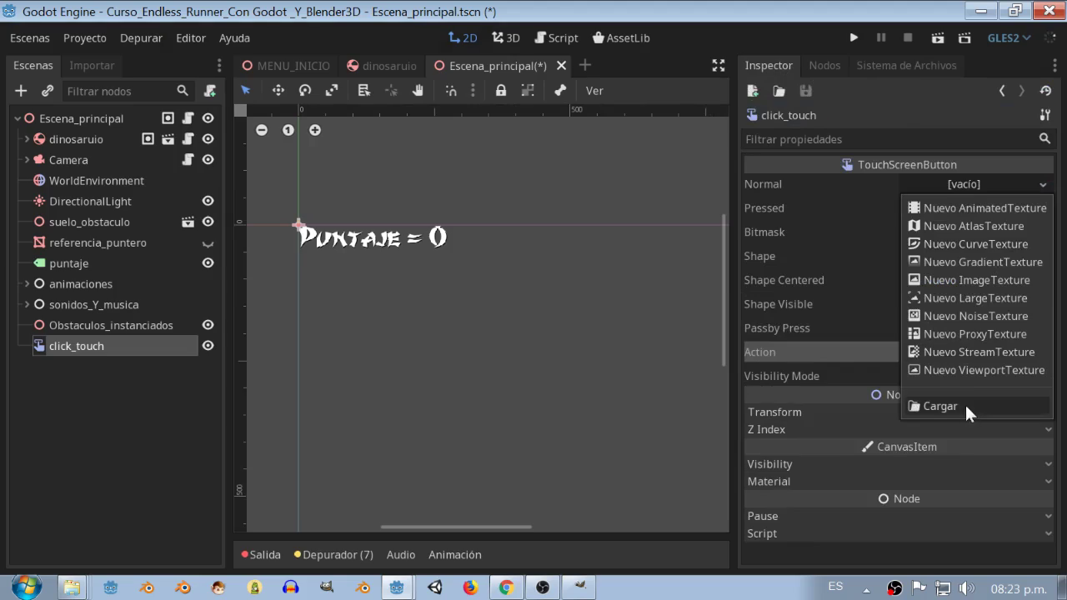
pyautogui.click(964, 404)
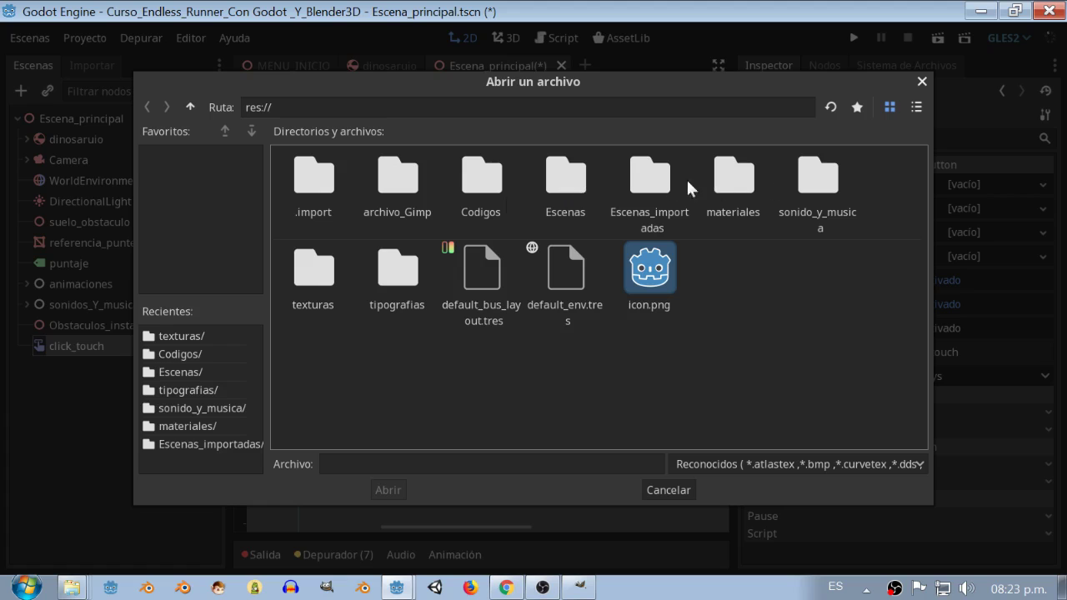
pyautogui.doubleClick(319, 276)
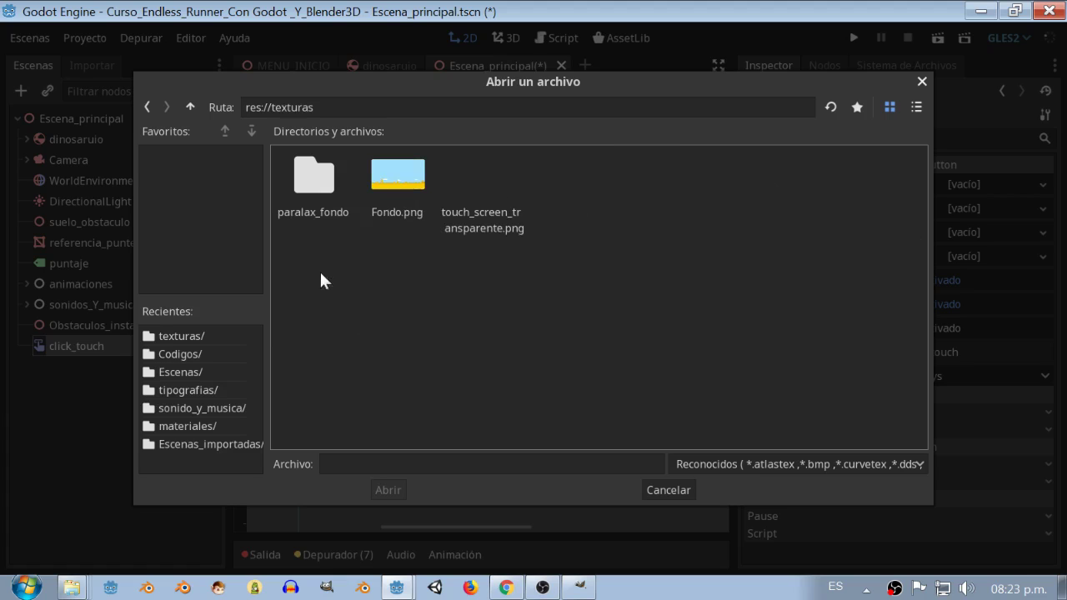
pyautogui.click(460, 184)
pyautogui.click(390, 489)
pyautogui.scroll(-2, 517, 348)
pyautogui.scroll(-1, 489, 276)
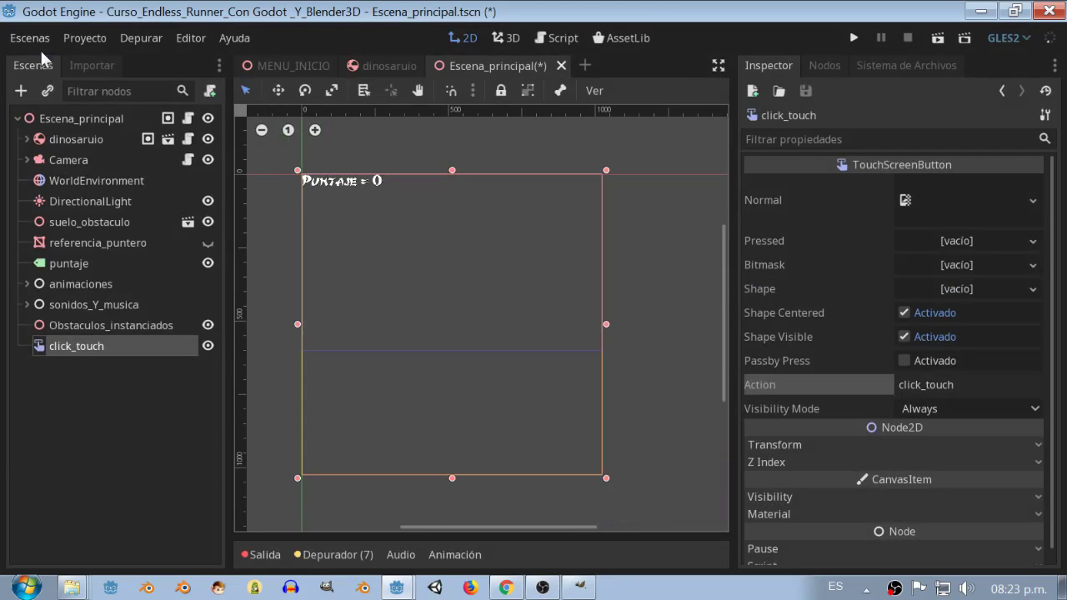
# Begin saving the scene under a new name, then cancel it
pyautogui.click(29, 38)
pyautogui.click(35, 149)
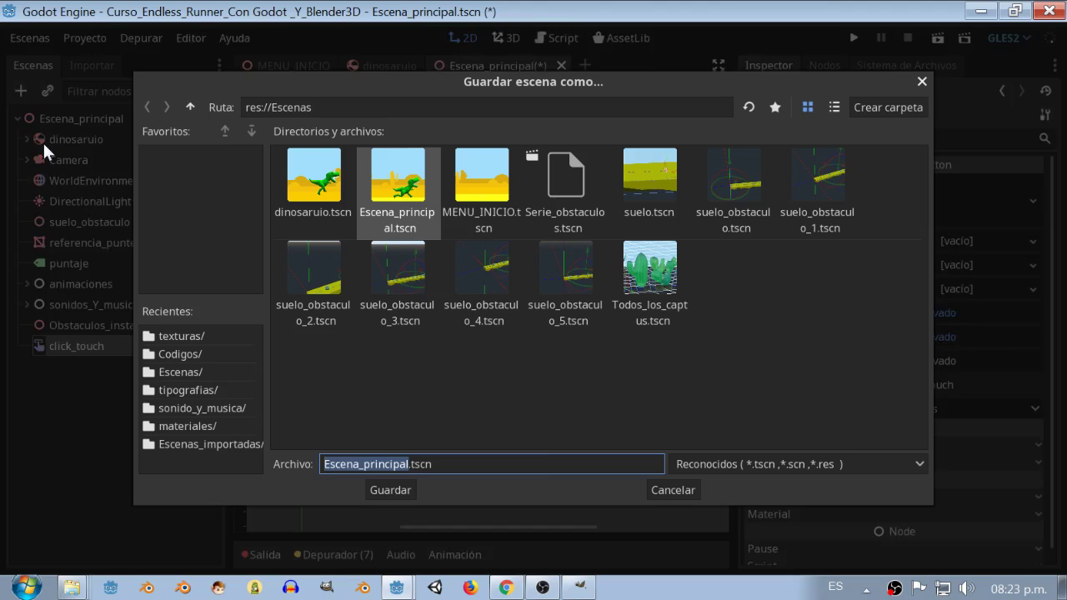
pyautogui.click(683, 490)
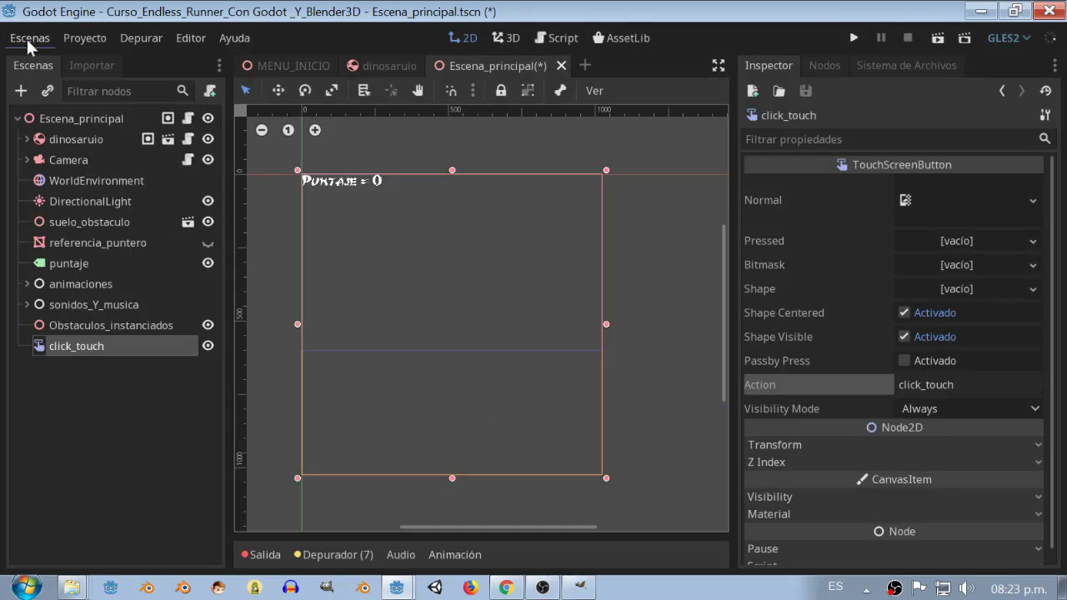
pyautogui.click(26, 36)
# Save Escena_principal and close the dinosaruio scene tab
pyautogui.click(63, 136)
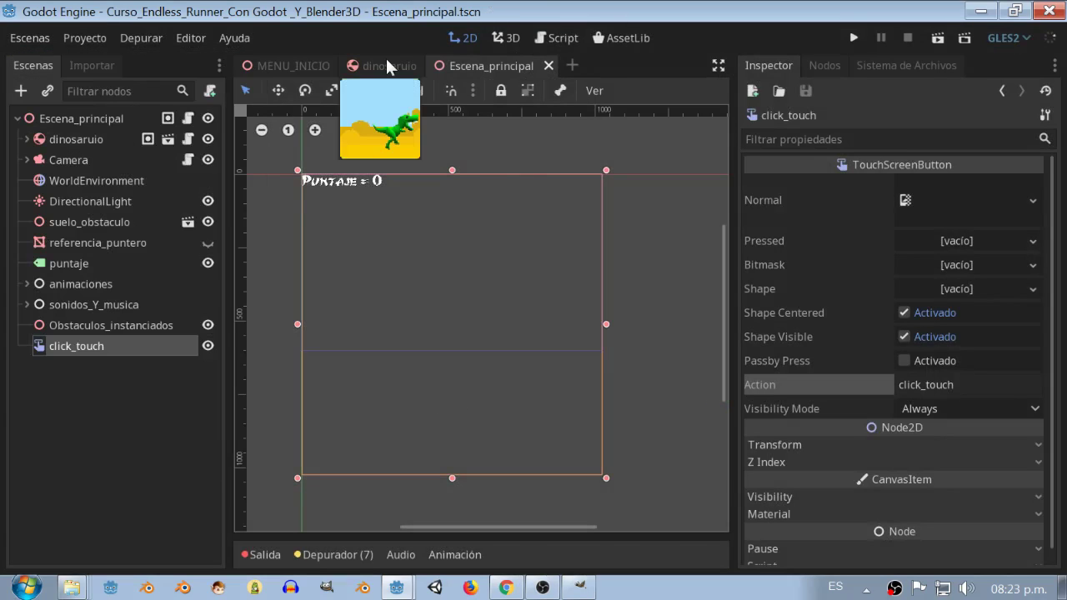
pyautogui.click(387, 60)
pyautogui.click(431, 64)
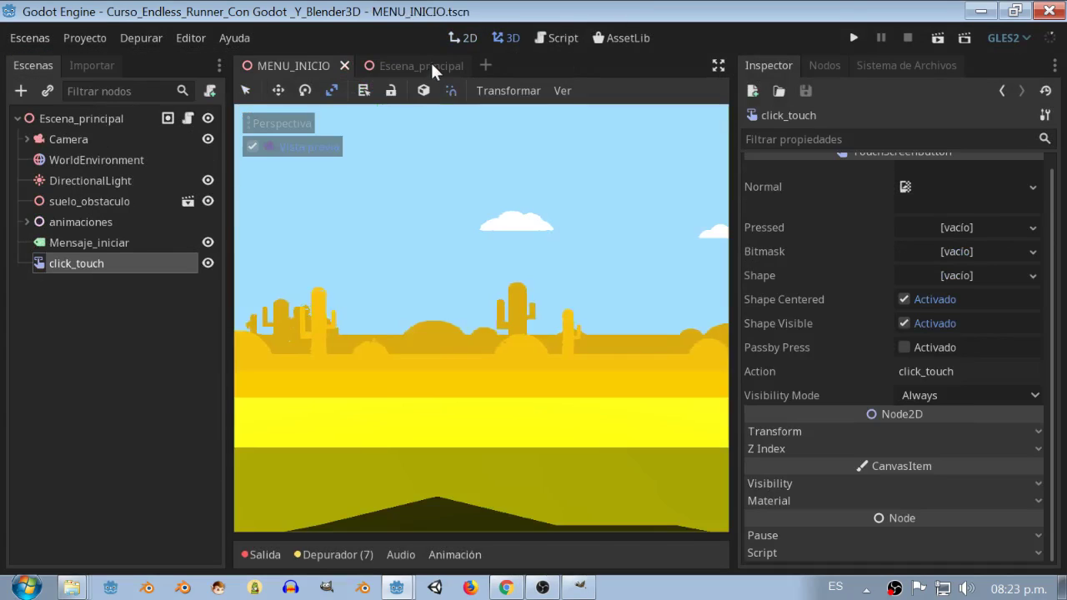
pyautogui.click(412, 65)
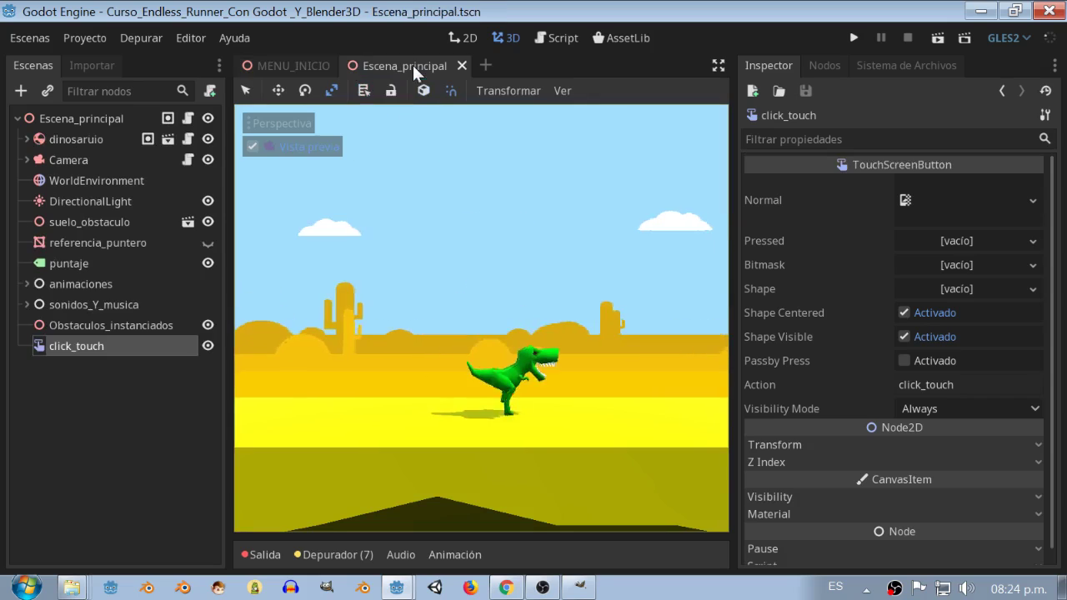
# Open the dinosaur script and insert an opening parenthesis before line 19's Input check
pyautogui.click(187, 138)
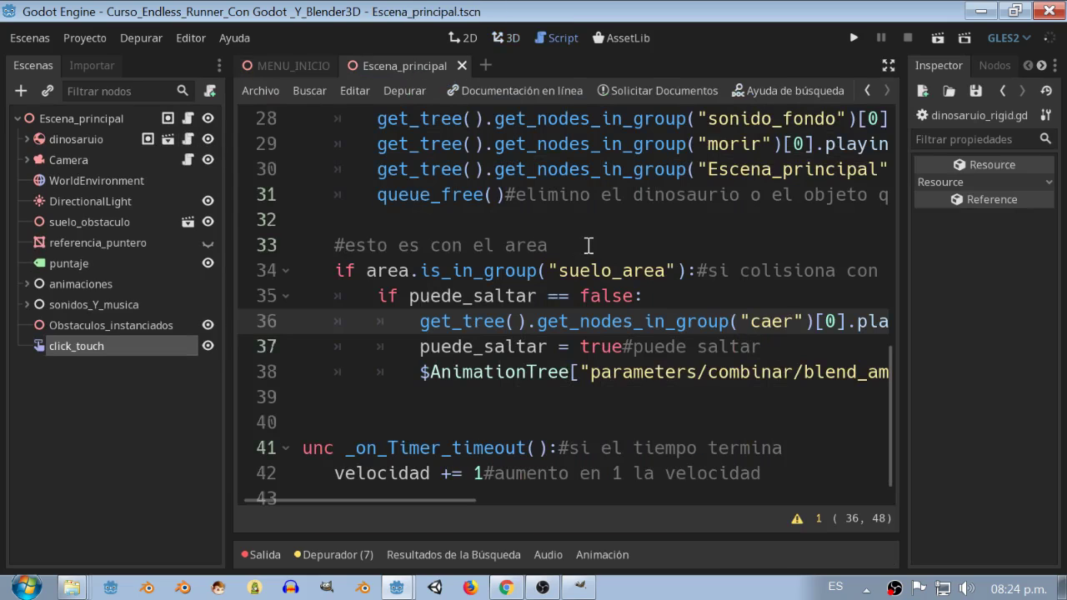
pyautogui.click(886, 65)
pyautogui.scroll(3, 503, 333)
pyautogui.scroll(2, 503, 334)
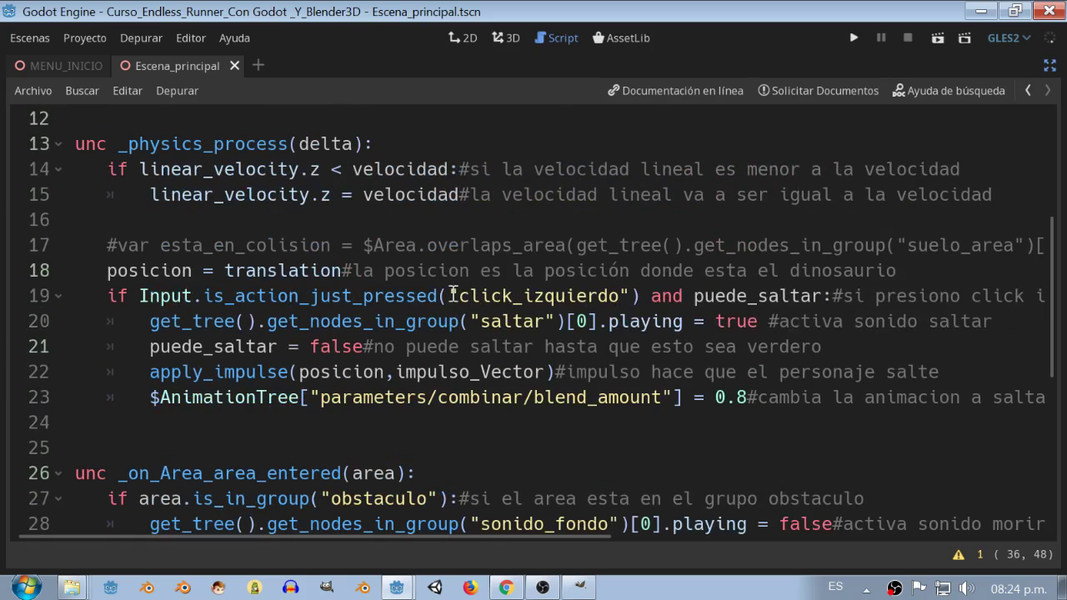
pyautogui.click(140, 295)
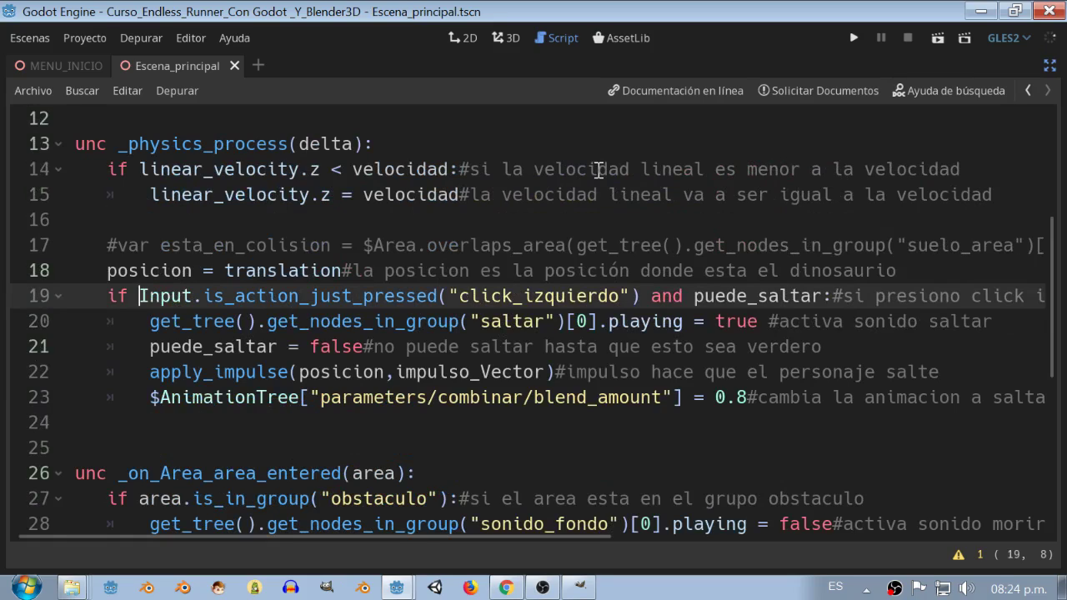
pyautogui.write('(')
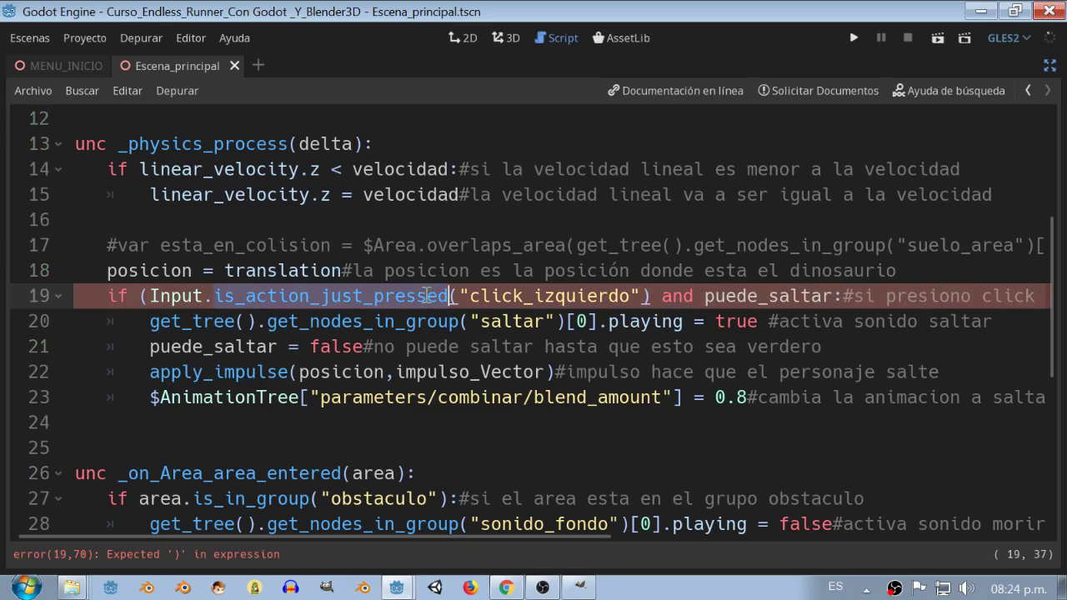
# Extend line 19 with 'or Input.is_action_just_pressed("click_touch")' and closing parentheses
pyautogui.click(672, 297)
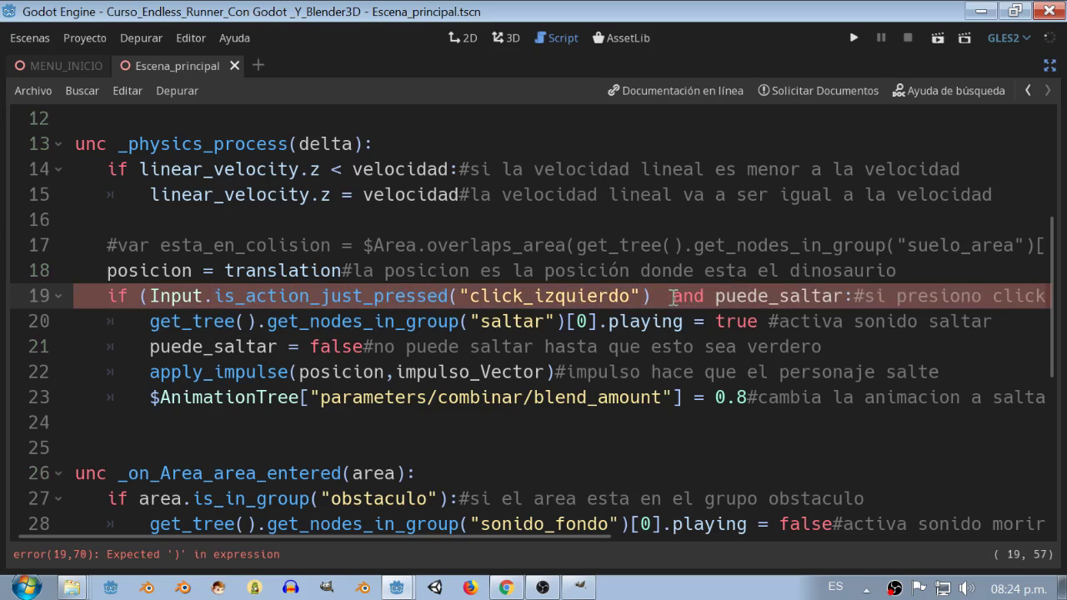
pyautogui.write('or Input.')
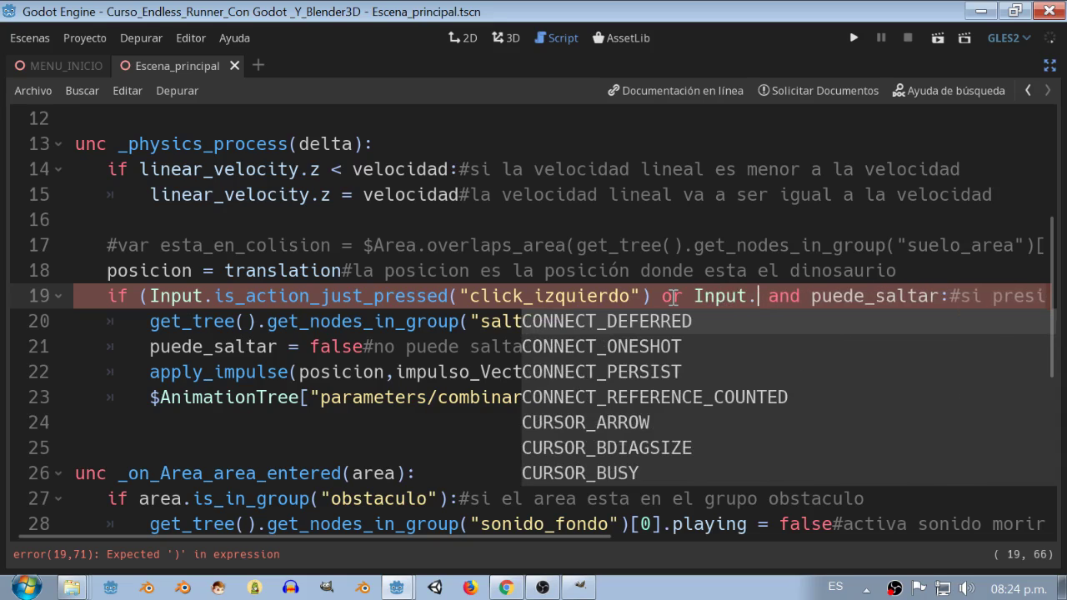
pyautogui.write('is')
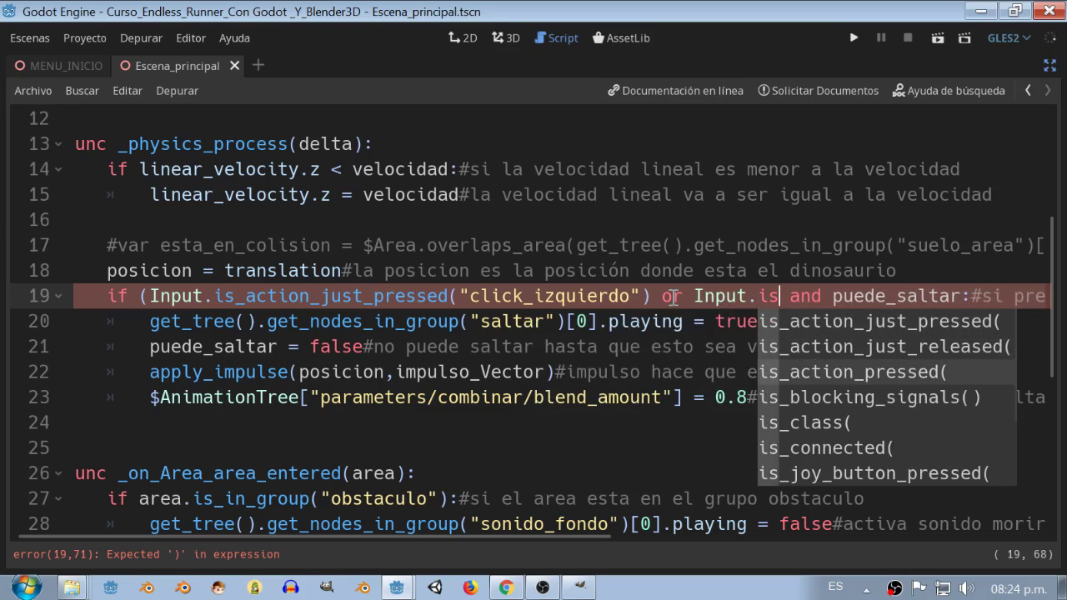
pyautogui.press('Up')
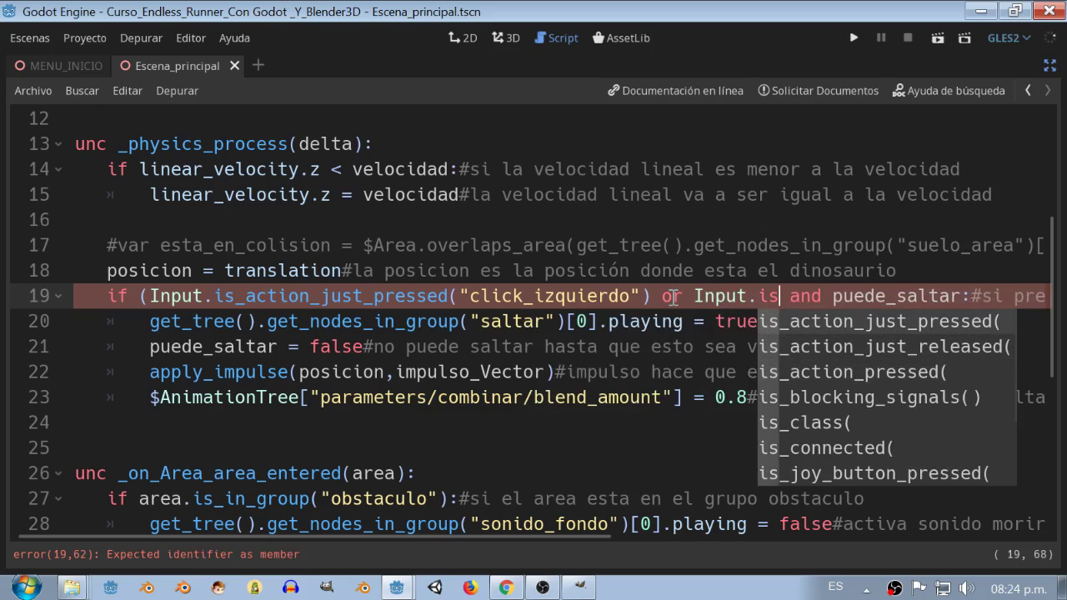
pyautogui.press('Return')
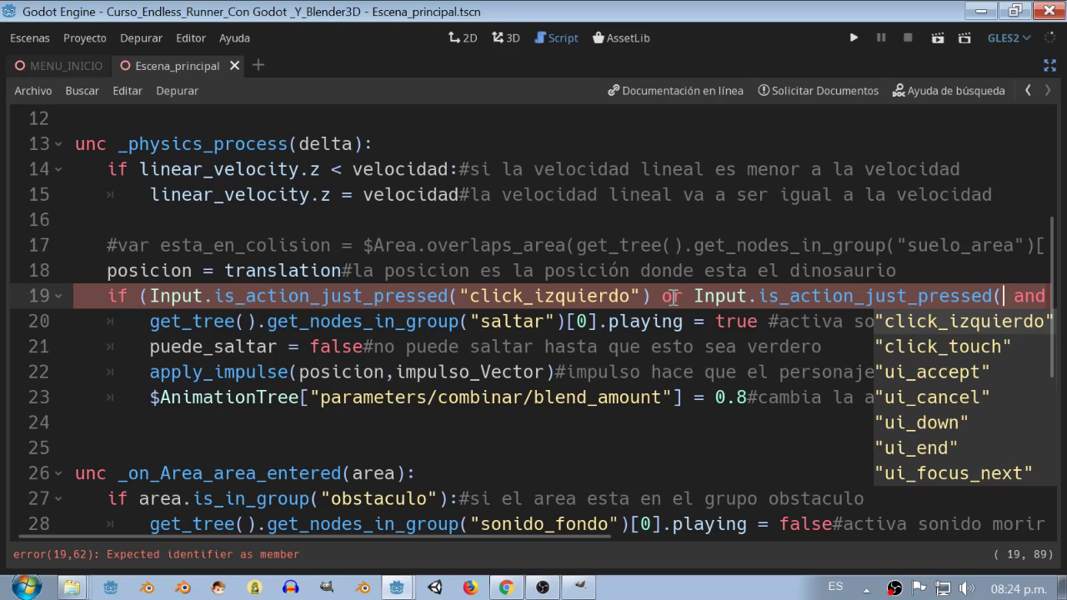
pyautogui.press('Down')
pyautogui.press('Return')
pyautogui.write(')')
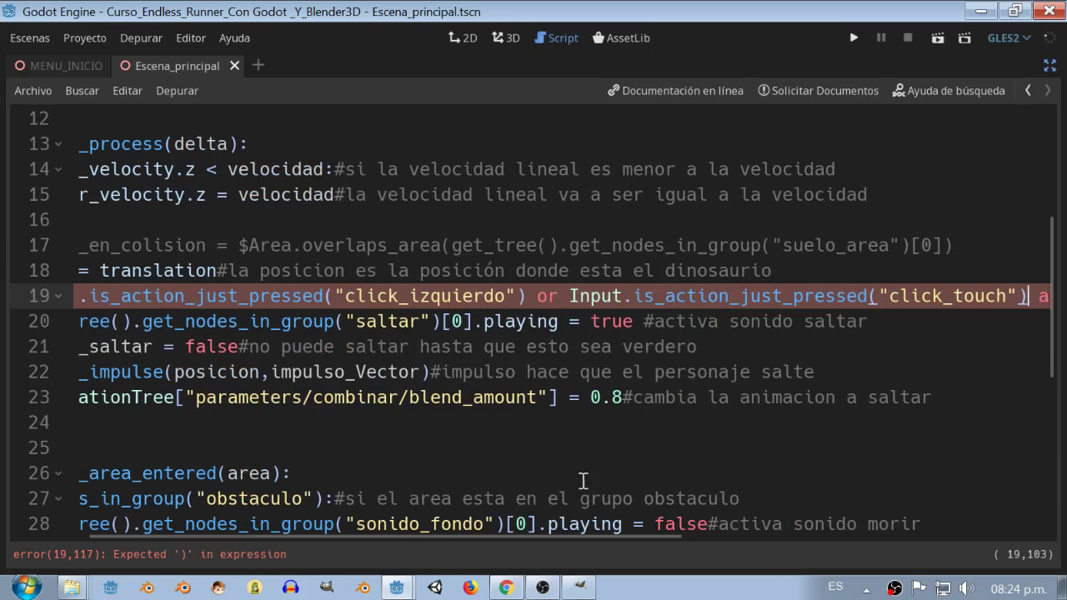
pyautogui.moveTo(564, 538); pyautogui.dragTo(492, 521)
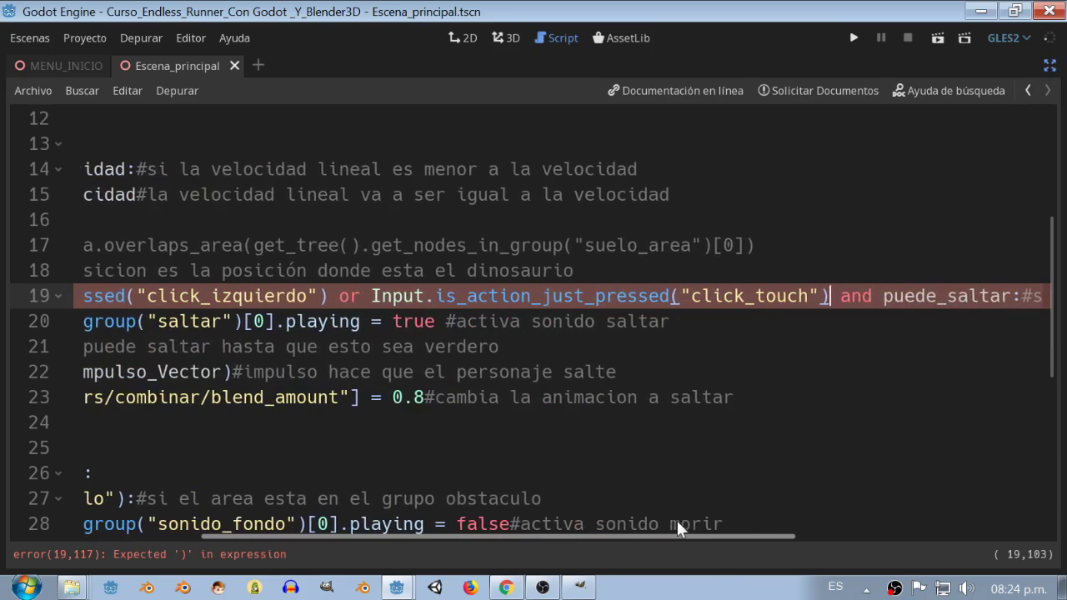
pyautogui.moveTo(492, 518)
pyautogui.mouseDown()
pyautogui.moveTo(468, 508)
pyautogui.moveTo(703, 508)
pyautogui.mouseUp()
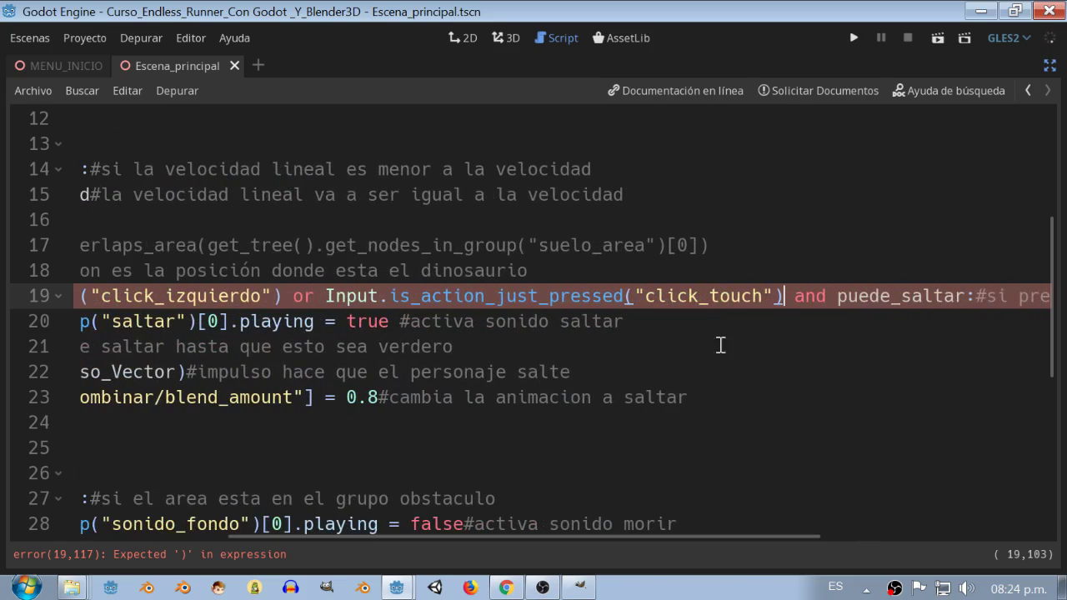
pyautogui.write(')')
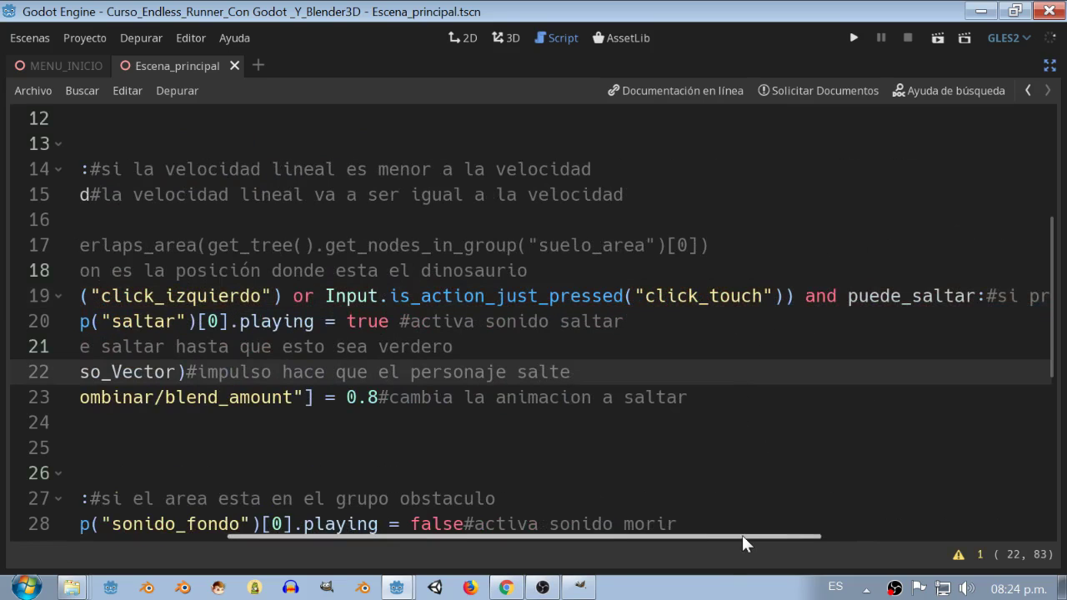
pyautogui.moveTo(742, 536); pyautogui.dragTo(552, 536)
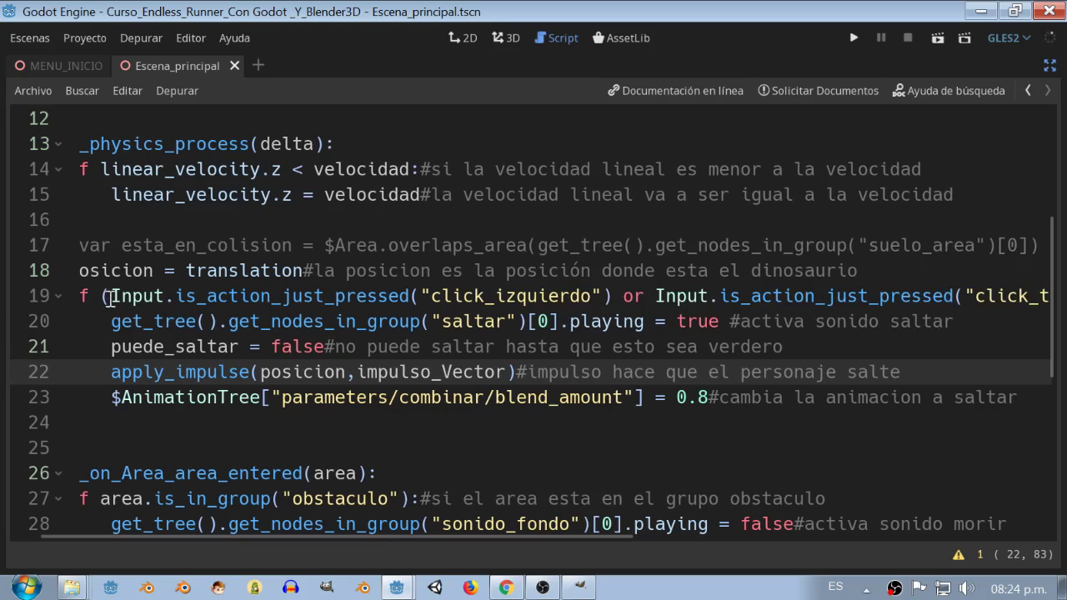
pyautogui.moveTo(109, 297); pyautogui.dragTo(613, 297)
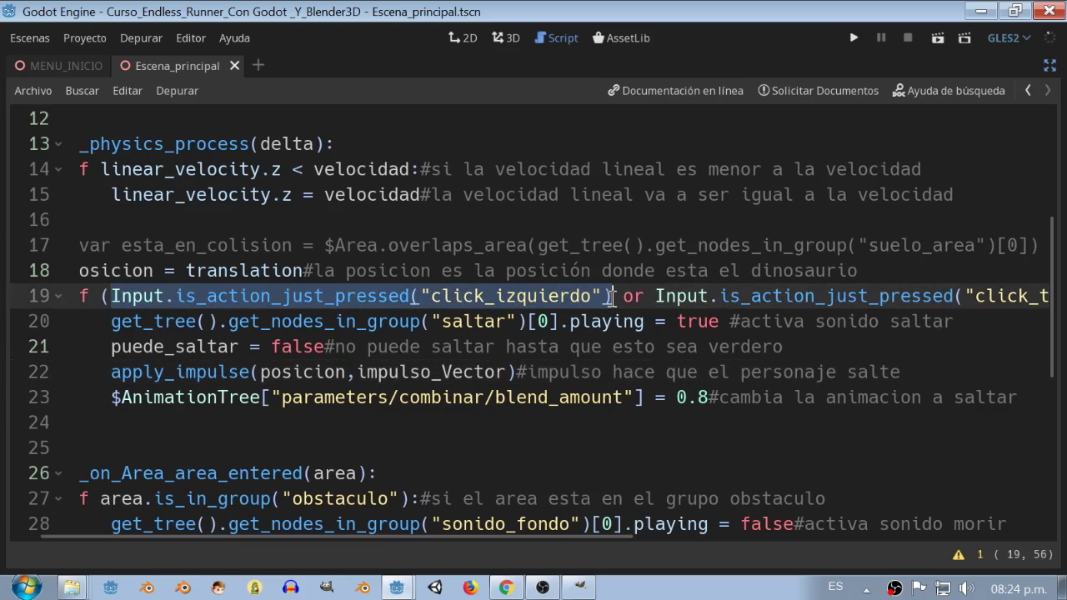
pyautogui.moveTo(567, 536); pyautogui.dragTo(732, 536)
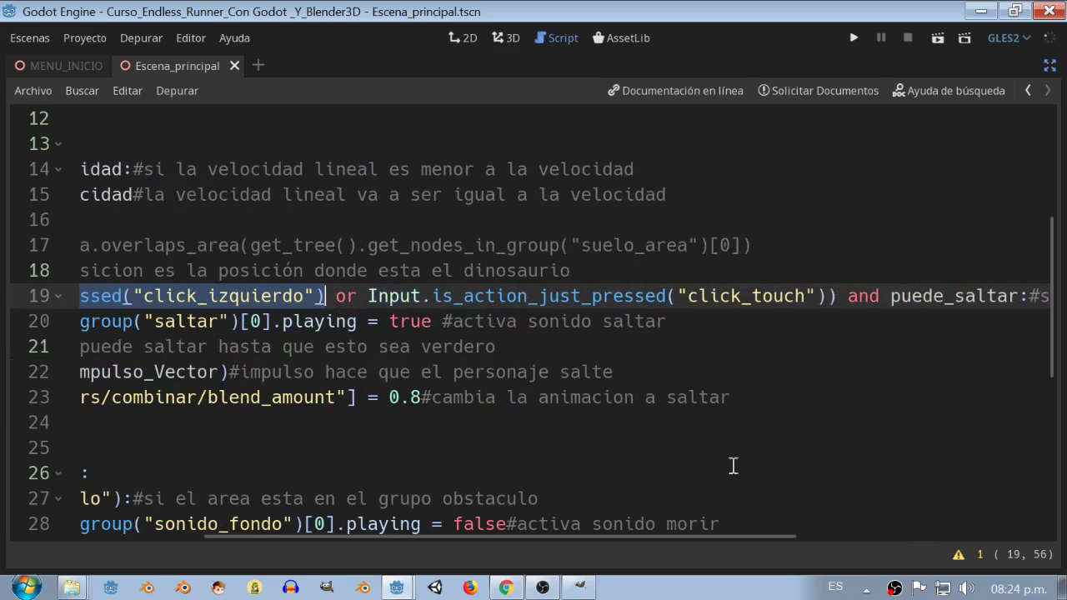
pyautogui.moveTo(824, 296); pyautogui.dragTo(369, 297)
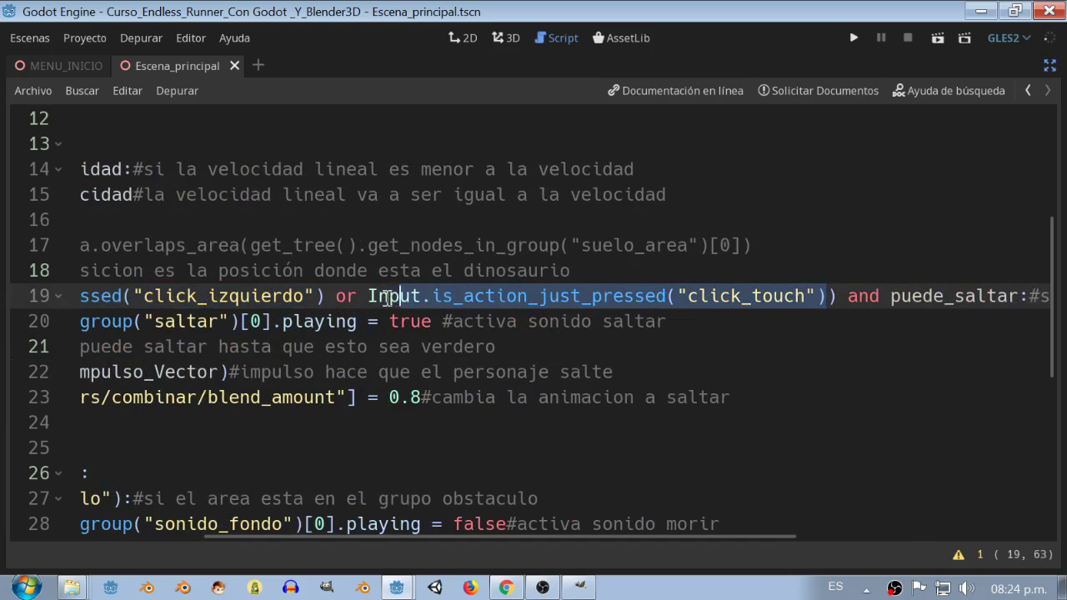
pyautogui.moveTo(369, 297); pyautogui.dragTo(115, 298)
pyautogui.moveTo(336, 540); pyautogui.dragTo(559, 535)
pyautogui.press('Right')
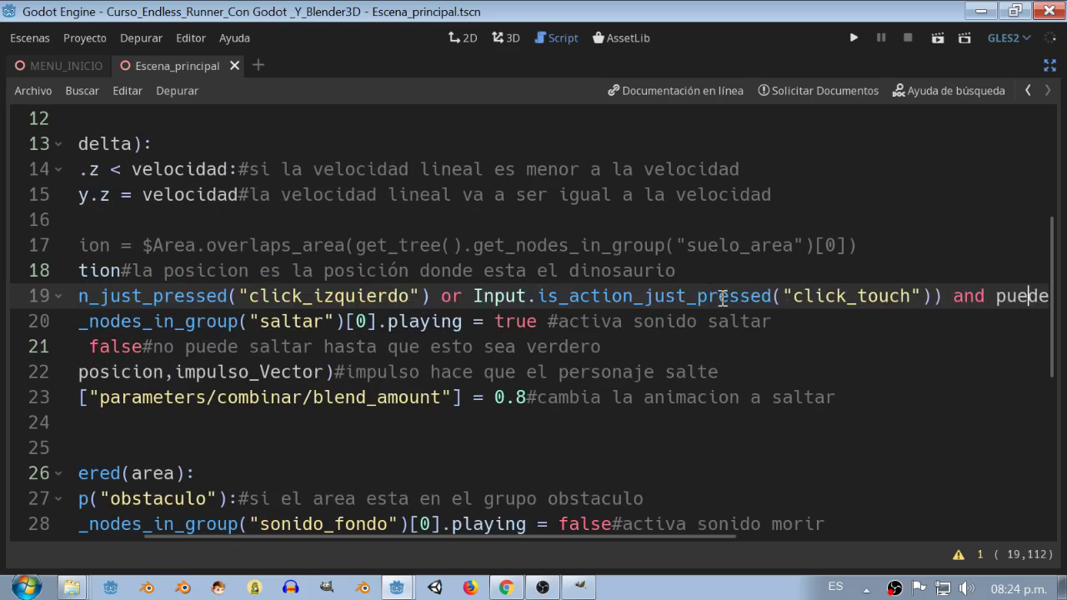
pyautogui.doubleClick(722, 297)
pyautogui.click(520, 523)
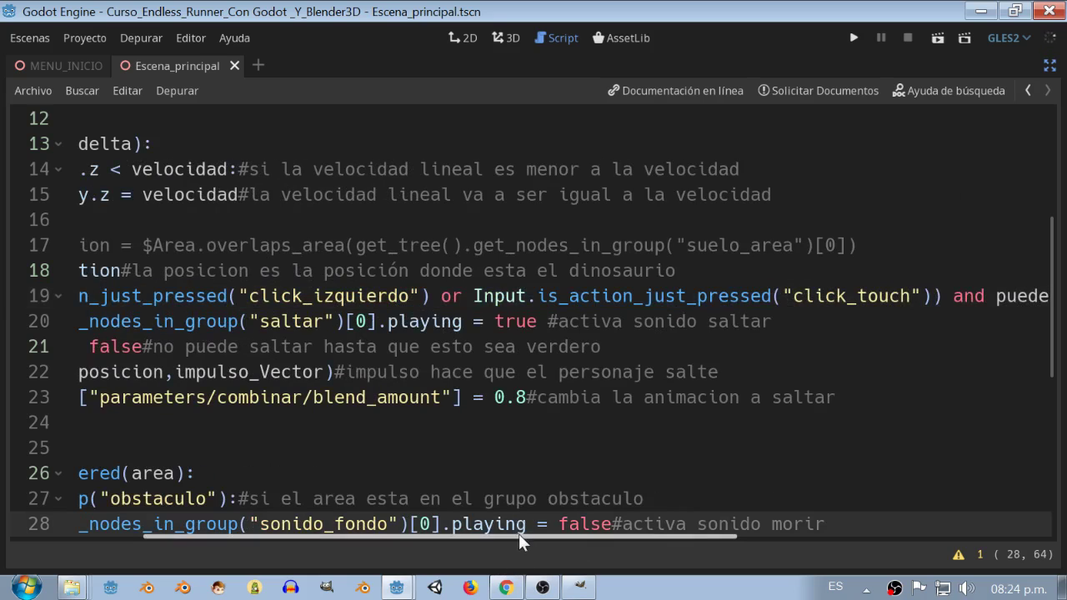
pyautogui.moveTo(517, 533); pyautogui.dragTo(732, 534)
pyautogui.doubleClick(709, 296)
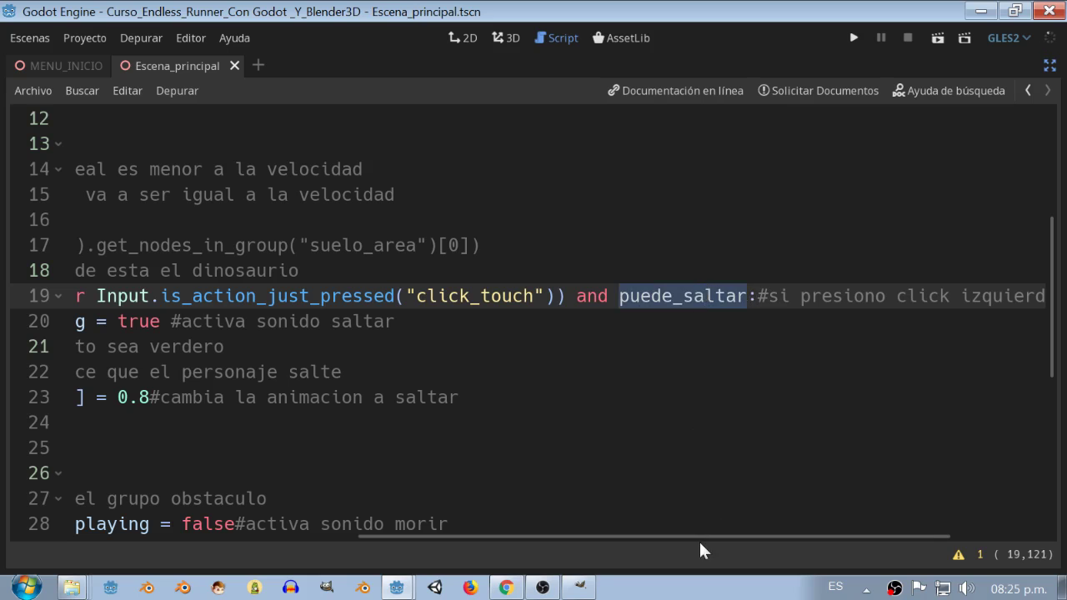
pyautogui.moveTo(701, 535); pyautogui.dragTo(386, 473)
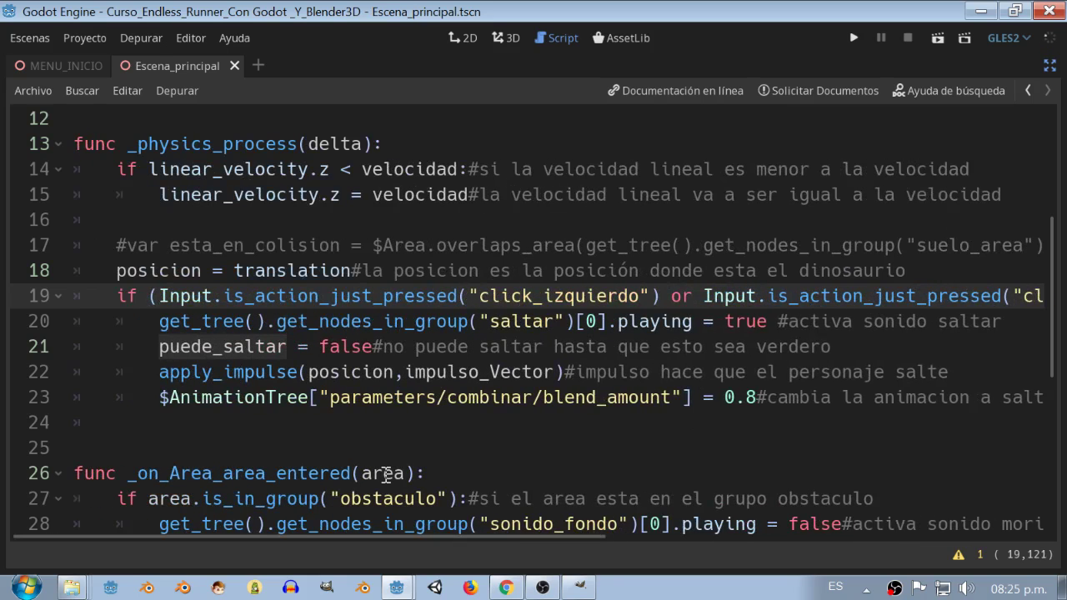
pyautogui.click(25, 35)
pyautogui.click(63, 138)
pyautogui.scroll(4, 575, 246)
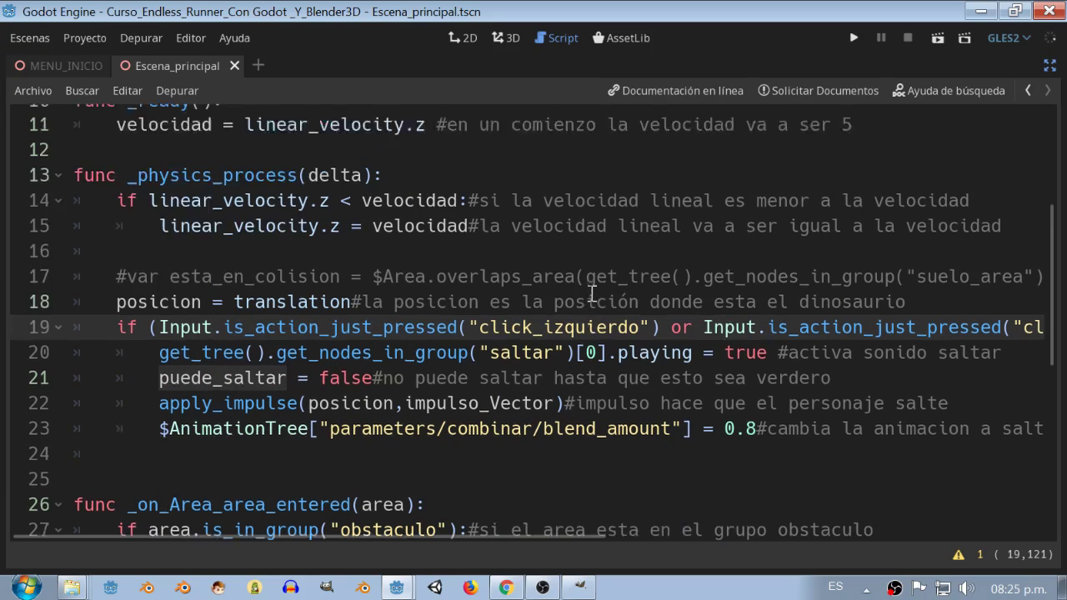
pyautogui.scroll(-8, 575, 247)
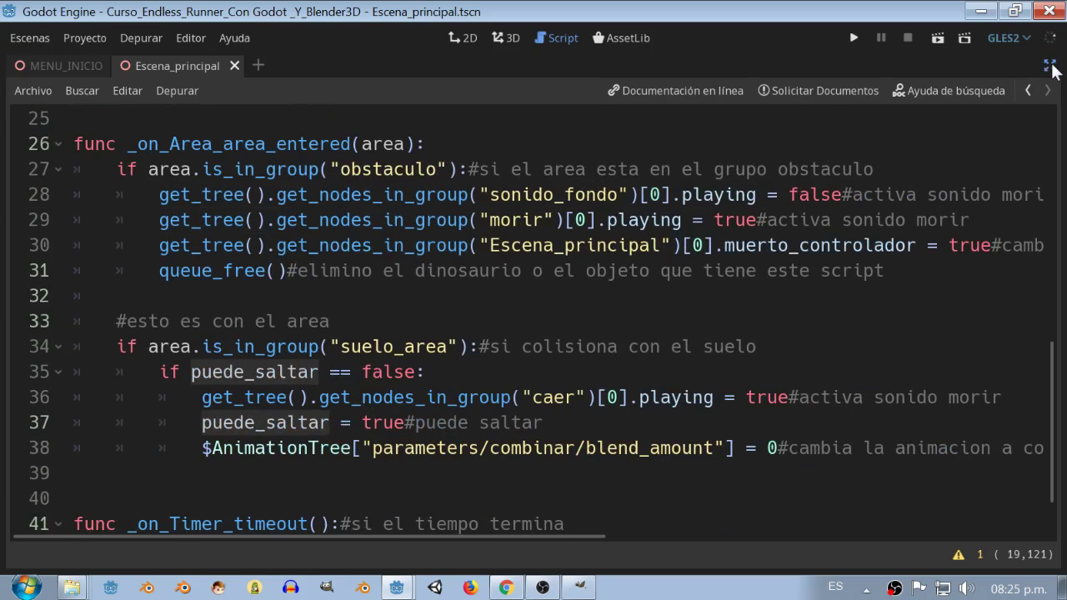
pyautogui.click(1050, 67)
pyautogui.click(17, 39)
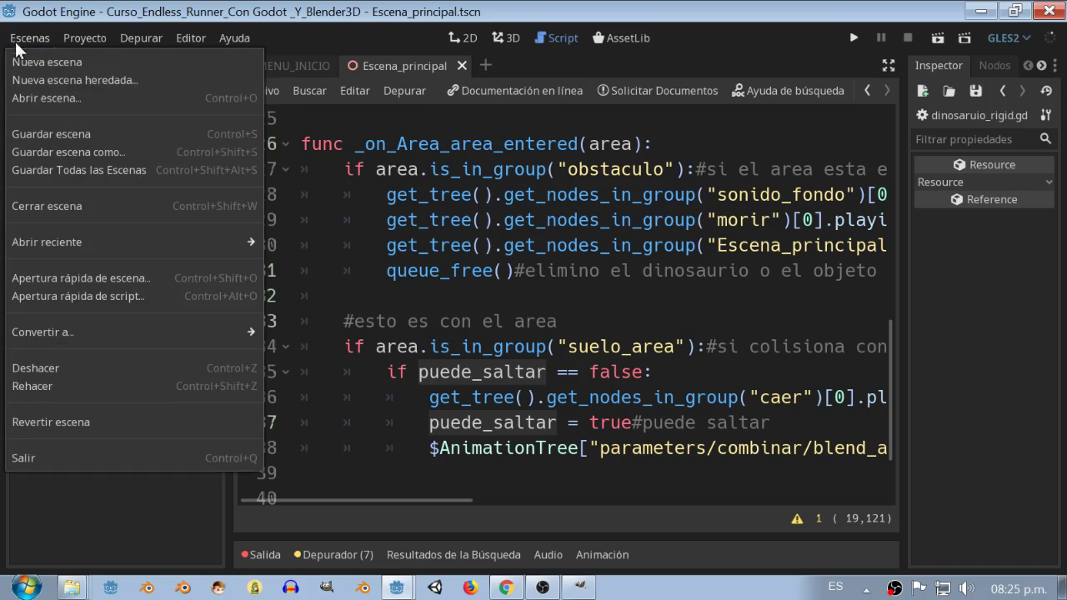
pyautogui.click(34, 134)
pyautogui.scroll(3, 581, 195)
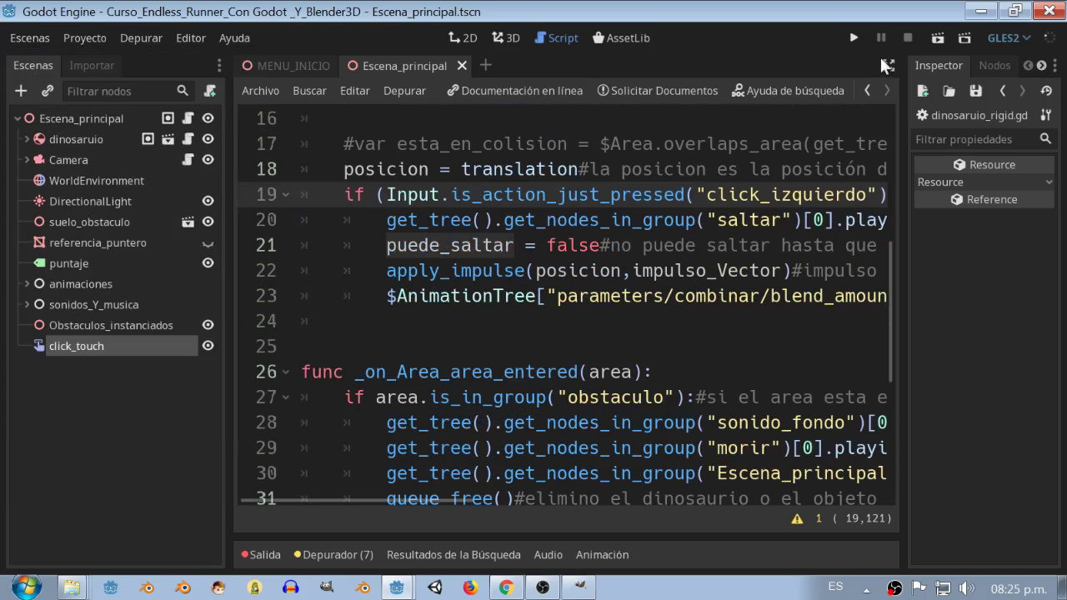
pyautogui.click(887, 61)
pyautogui.scroll(1, 730, 278)
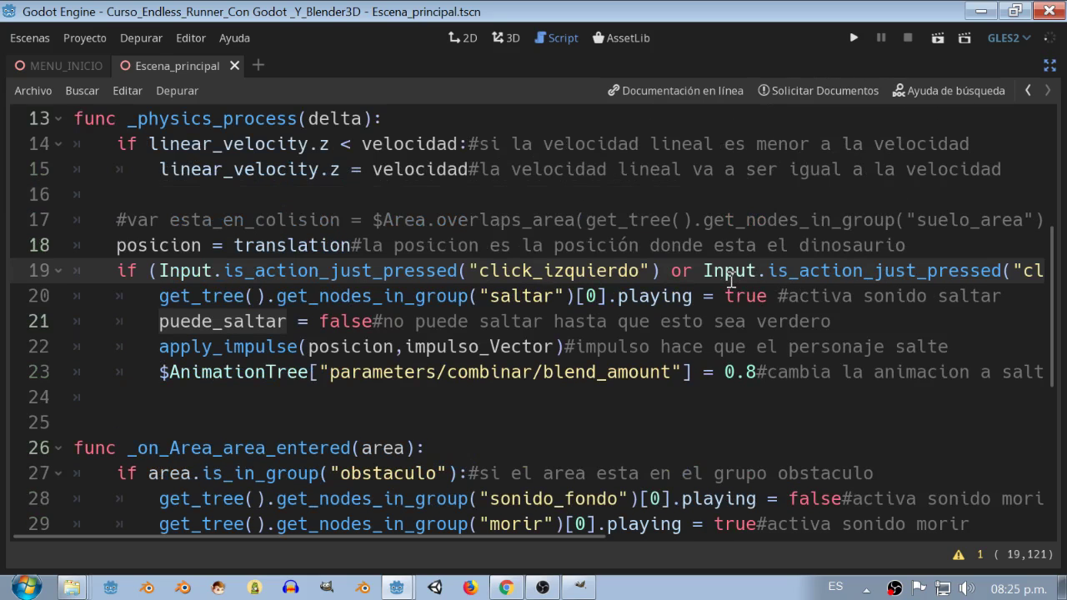
pyautogui.moveTo(700, 270); pyautogui.dragTo(154, 270)
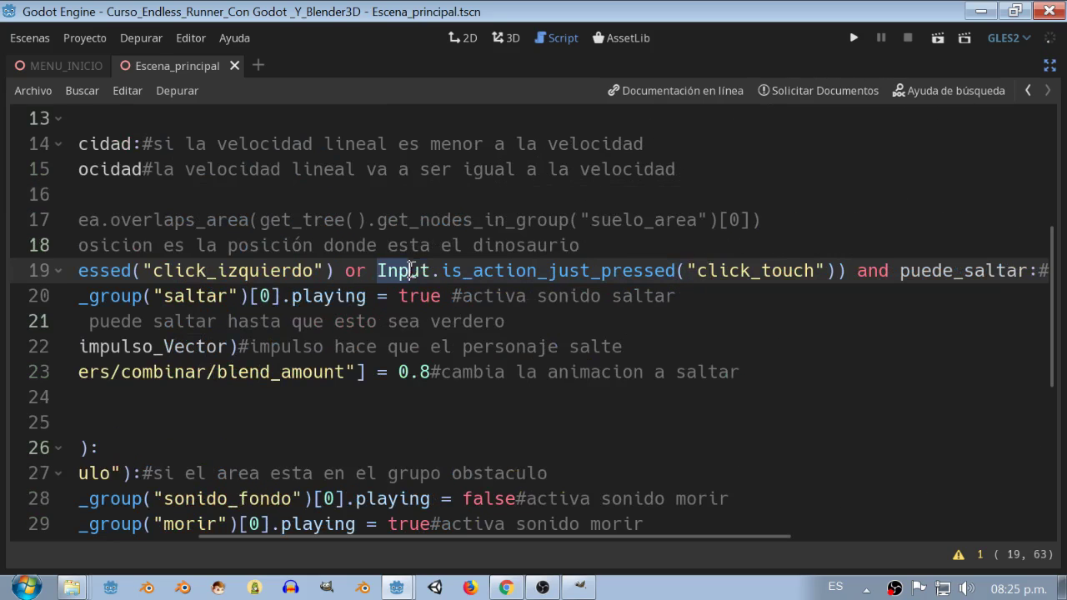
pyautogui.moveTo(154, 270); pyautogui.dragTo(147, 270)
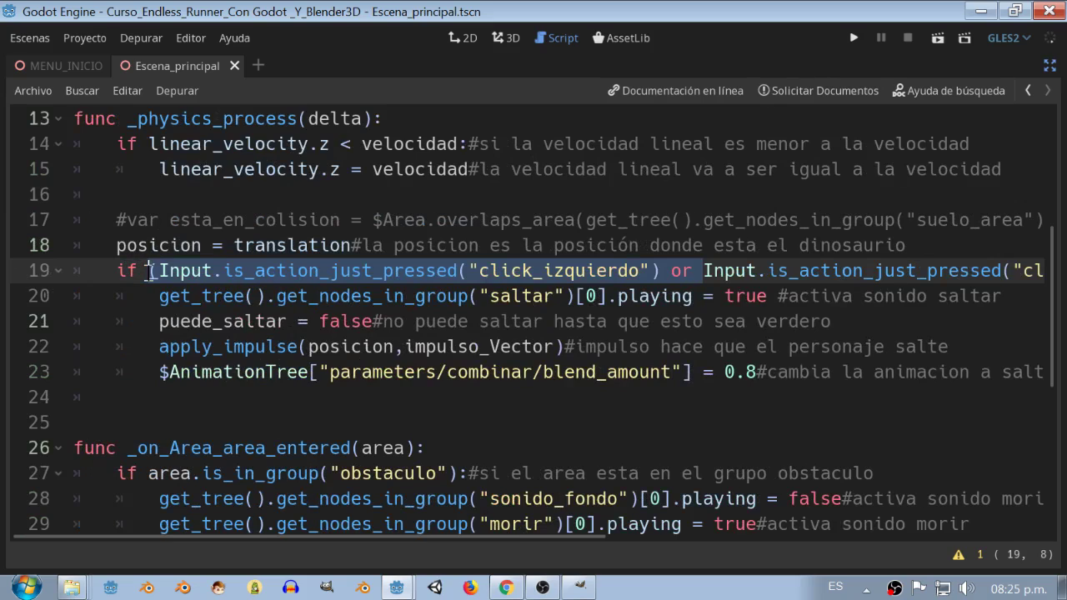
# Save the main scene and reduce line 19's jump check to click_touch with puede_saltar
pyautogui.click(37, 38)
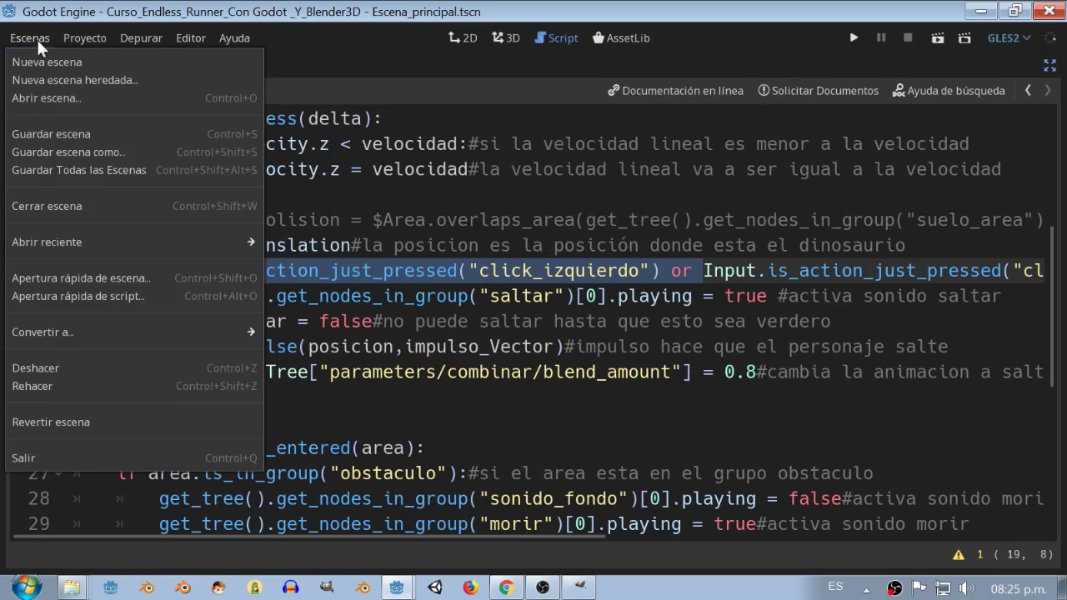
pyautogui.click(51, 131)
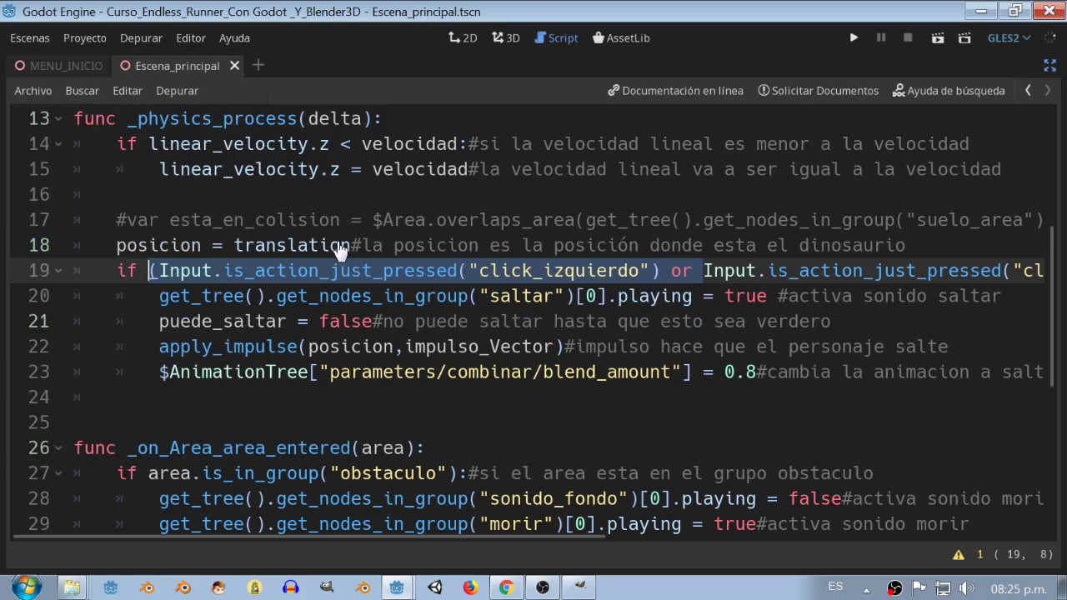
pyautogui.press('Delete')
pyautogui.click(618, 270)
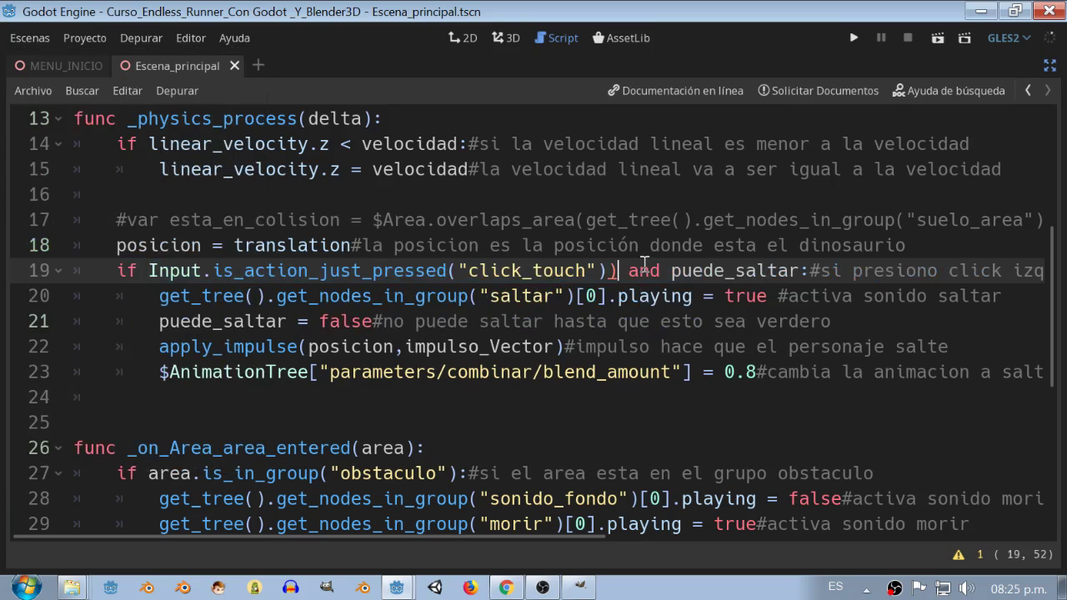
pyautogui.press('BackSpace')
pyautogui.press('BackSpace')
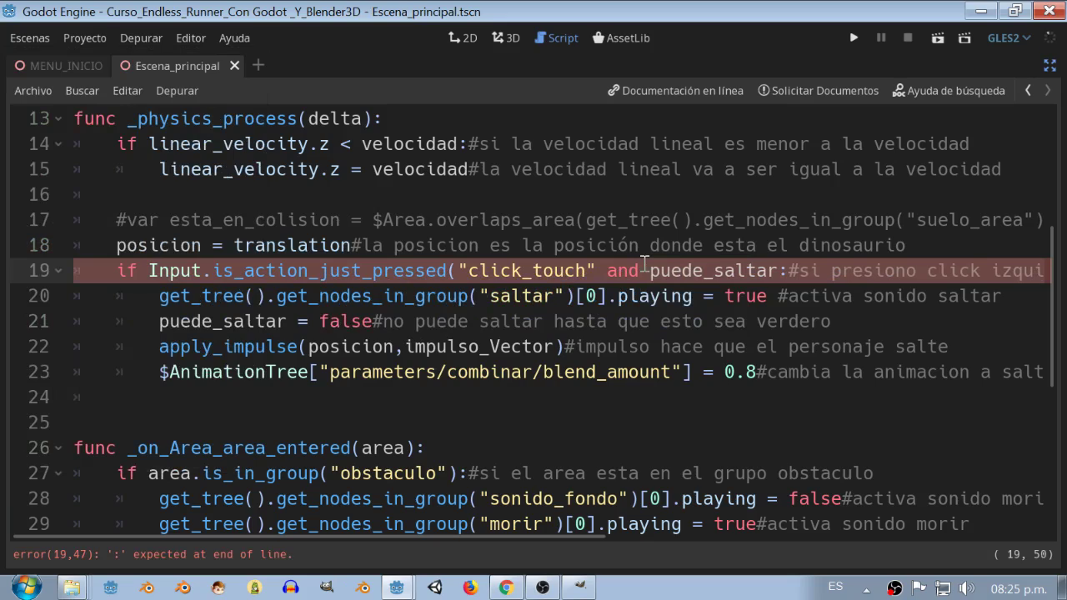
pyautogui.write(')')
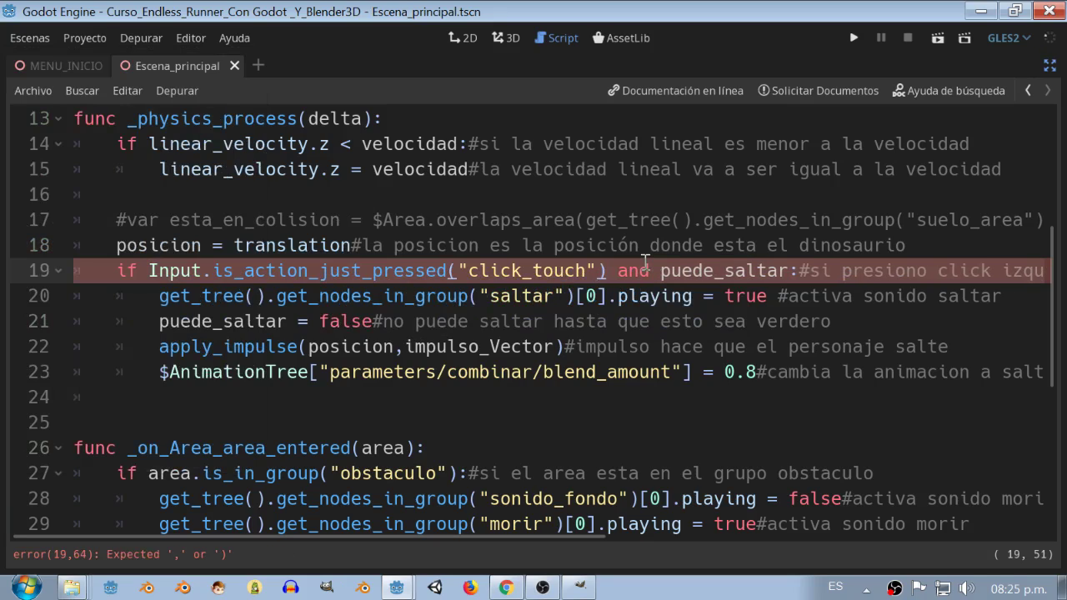
pyautogui.click(855, 40)
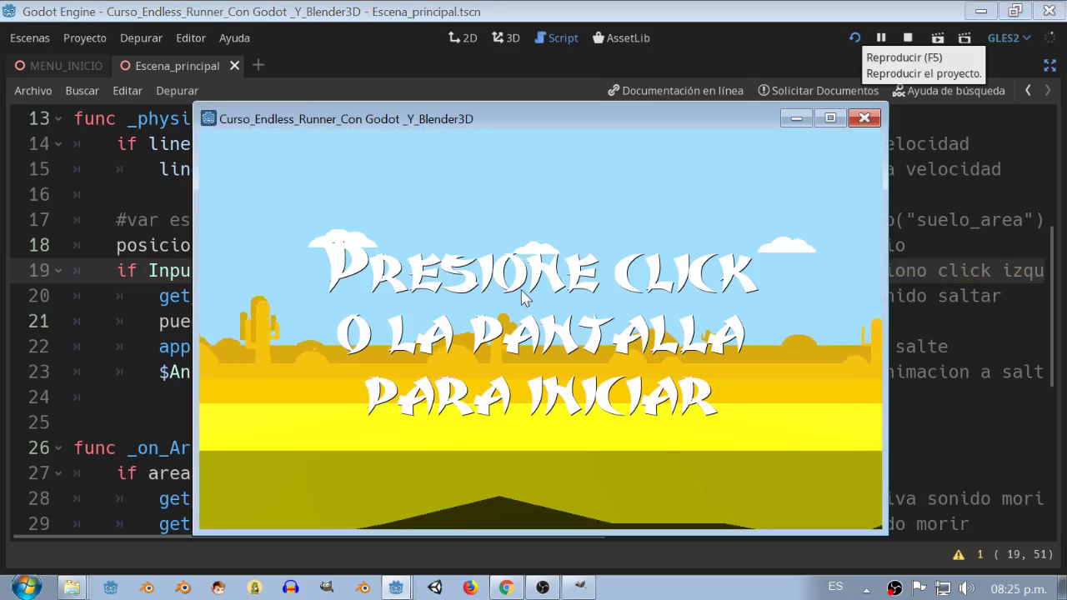
pyautogui.click(524, 300)
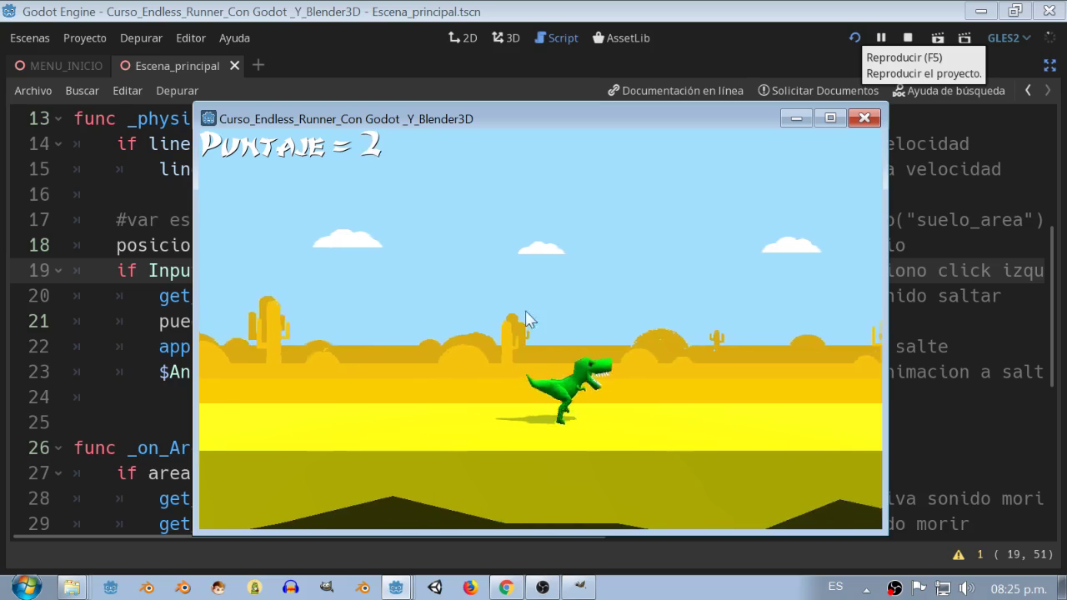
pyautogui.click(538, 381)
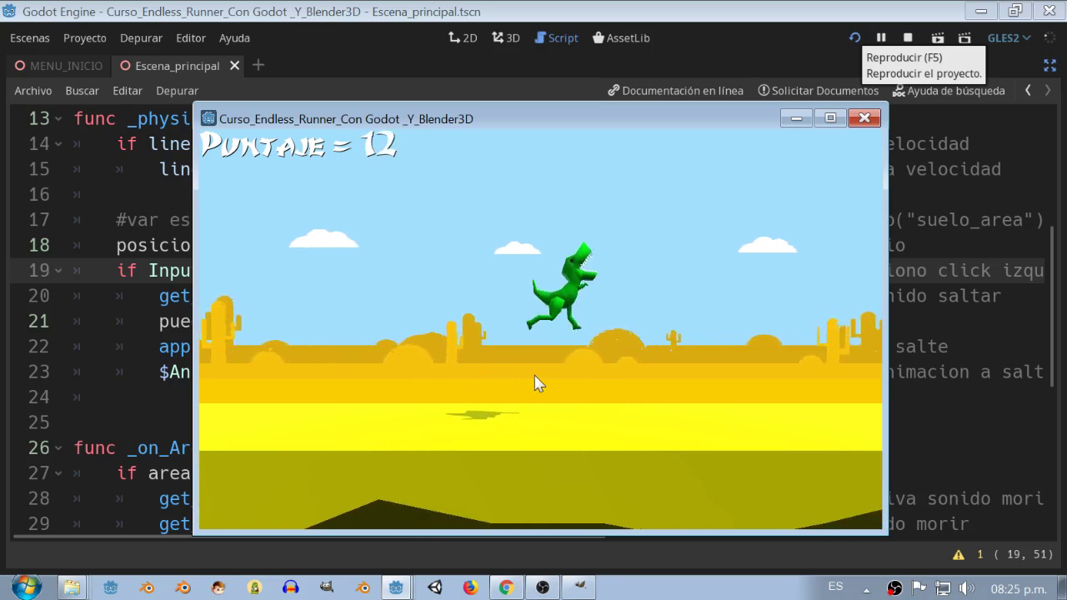
pyautogui.click(538, 381)
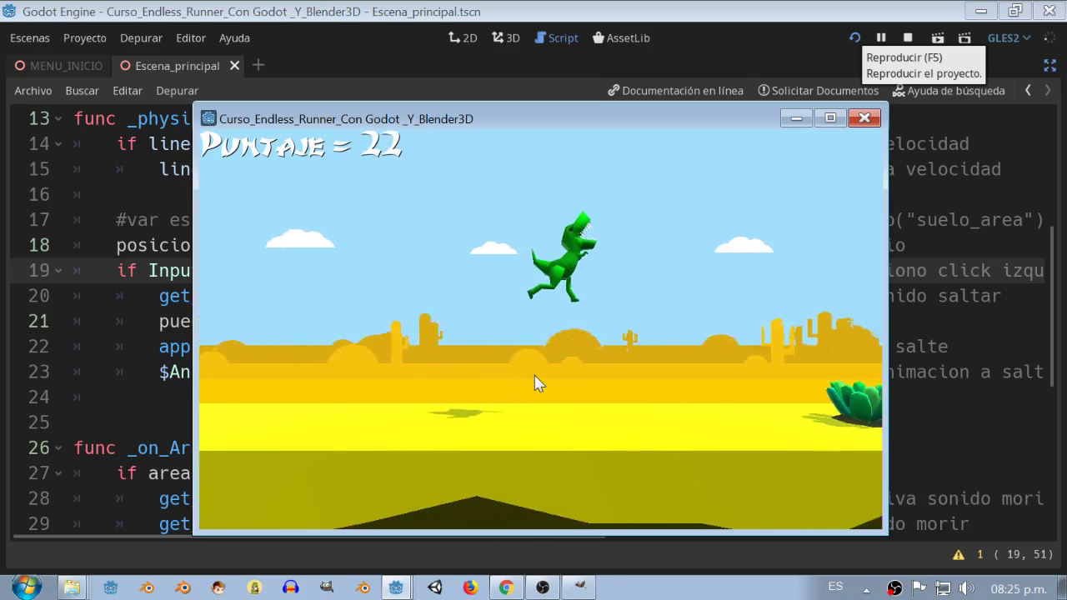
pyautogui.click(859, 121)
pyautogui.click(151, 274)
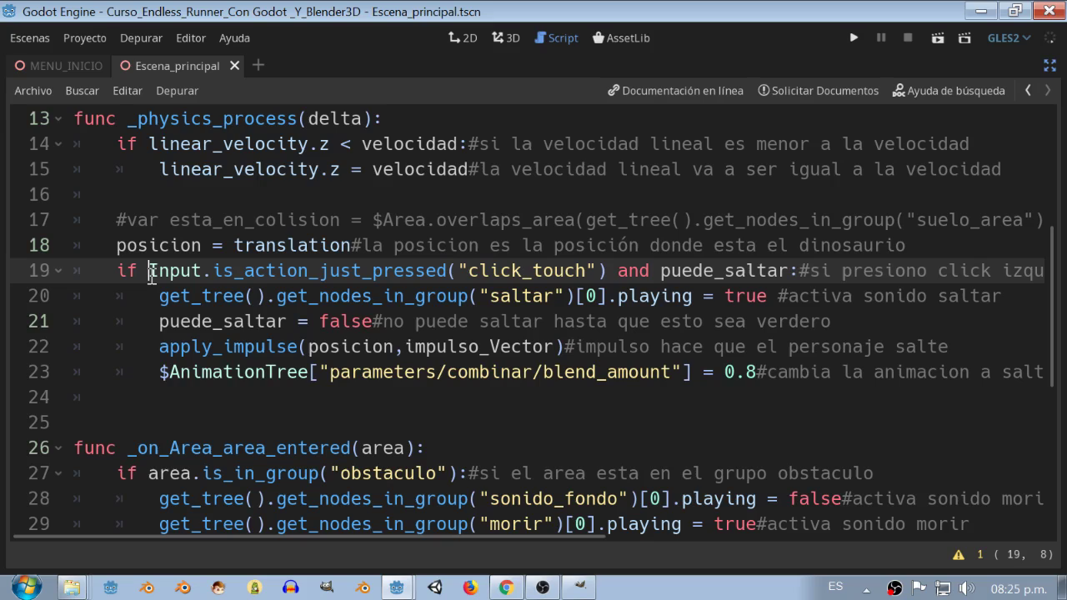
# Undo line 19's edits to restore the click_izquierdo or click_touch condition, and save the main scene
pyautogui.write(')')
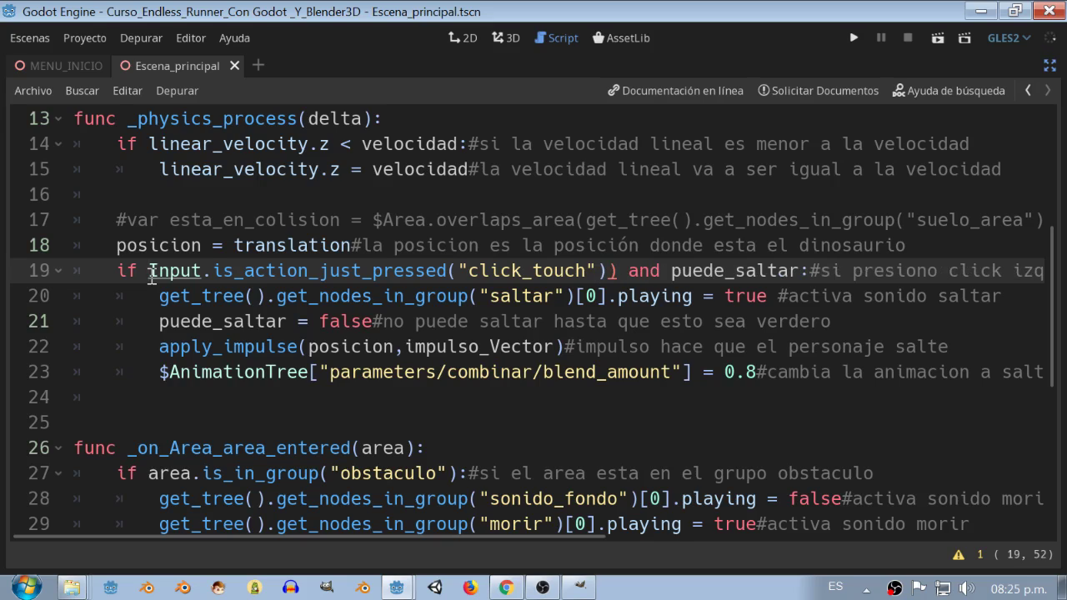
pyautogui.hotkey('ctrl', 'z')
pyautogui.hotkey('ctrl', 'z')
pyautogui.hotkey('ctrl', 'z')
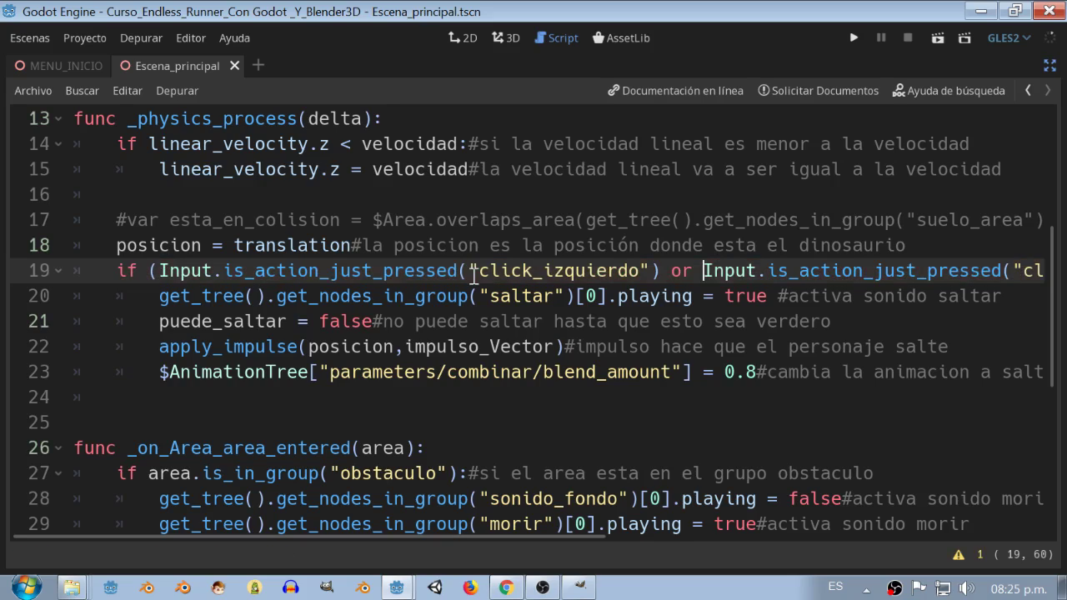
pyautogui.click(1050, 67)
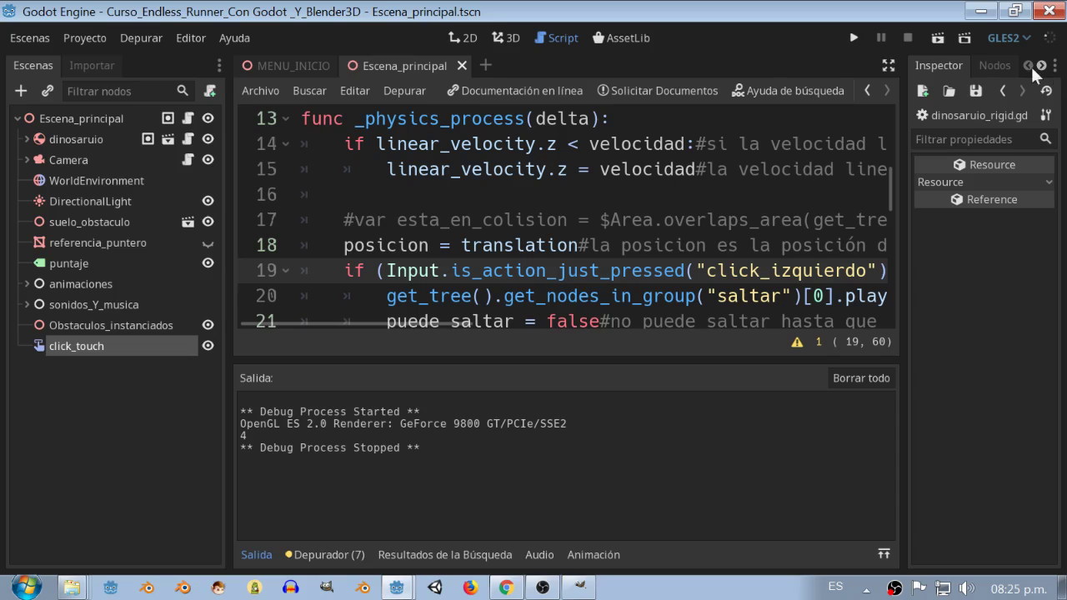
pyautogui.click(30, 37)
pyautogui.click(67, 134)
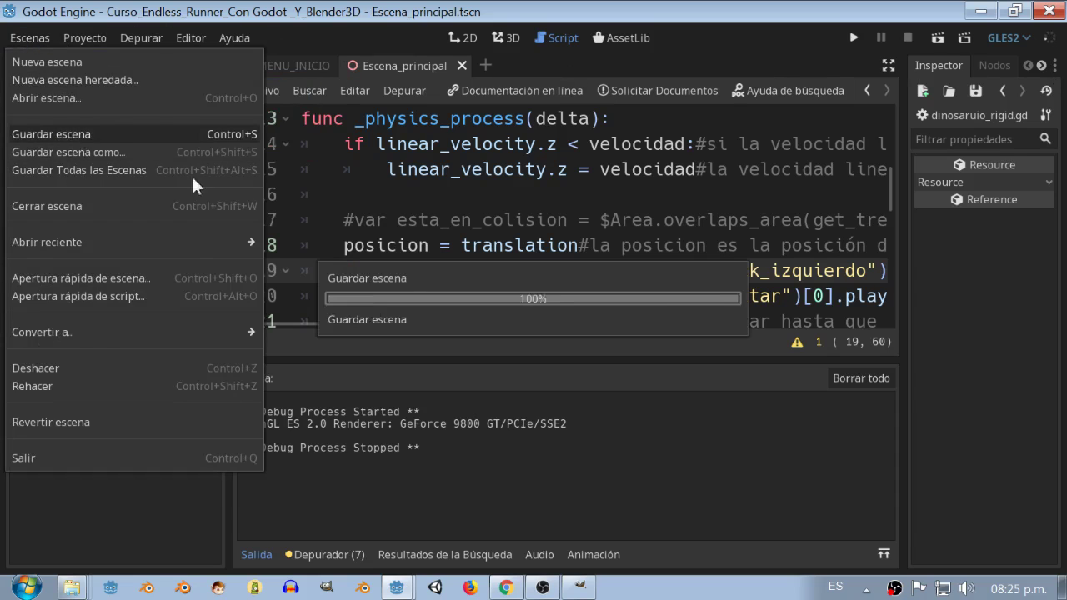
# Switch to the MENU_INICIO scene and save it
pyautogui.click(251, 553)
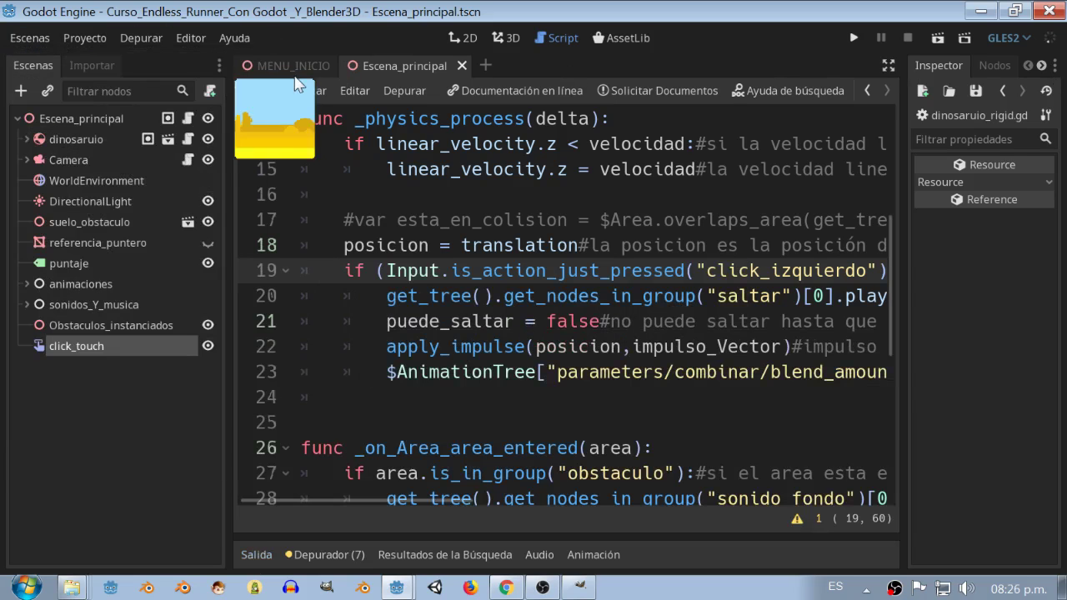
pyautogui.click(275, 63)
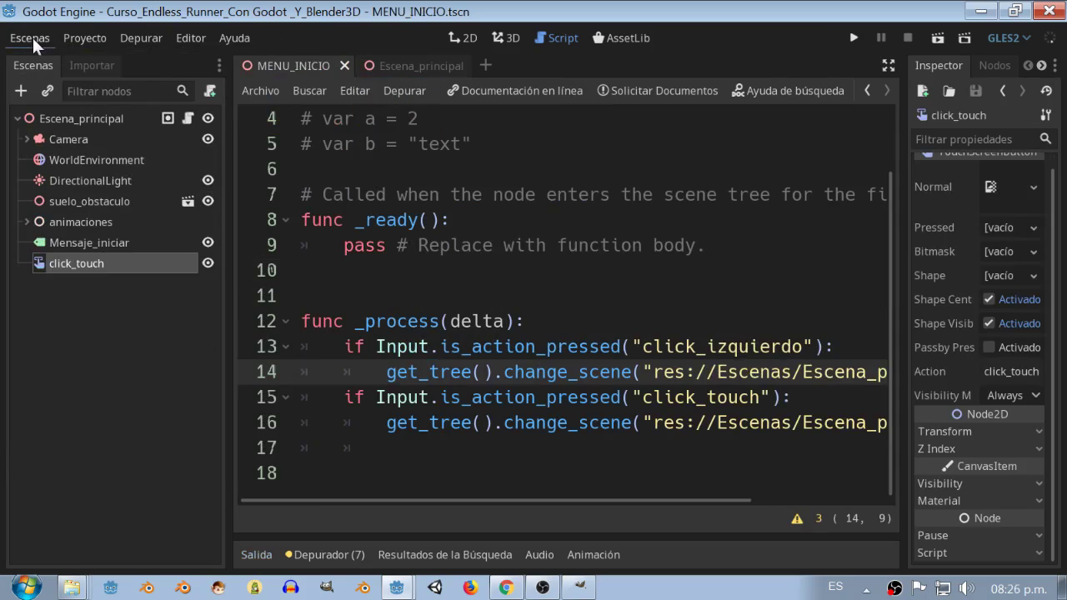
pyautogui.click(31, 38)
pyautogui.click(60, 133)
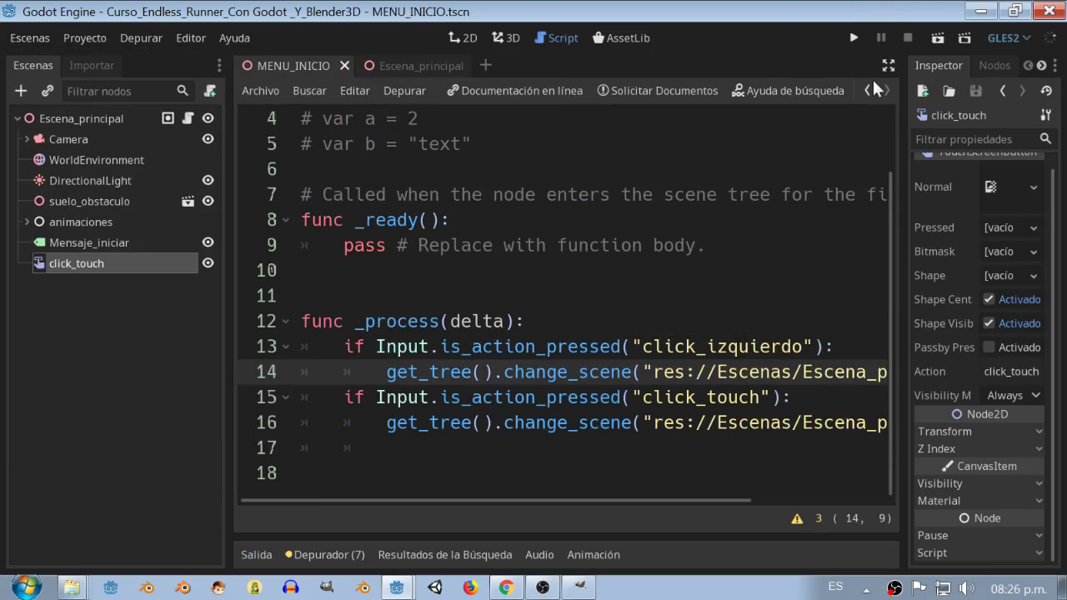